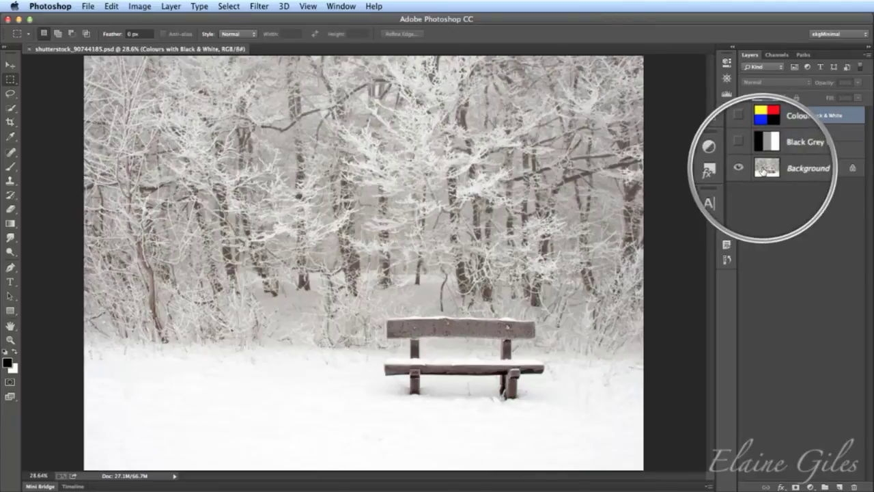
# - Convert the locked Background into a regular layer named "Base Layer"
pyautogui.click(790, 171)
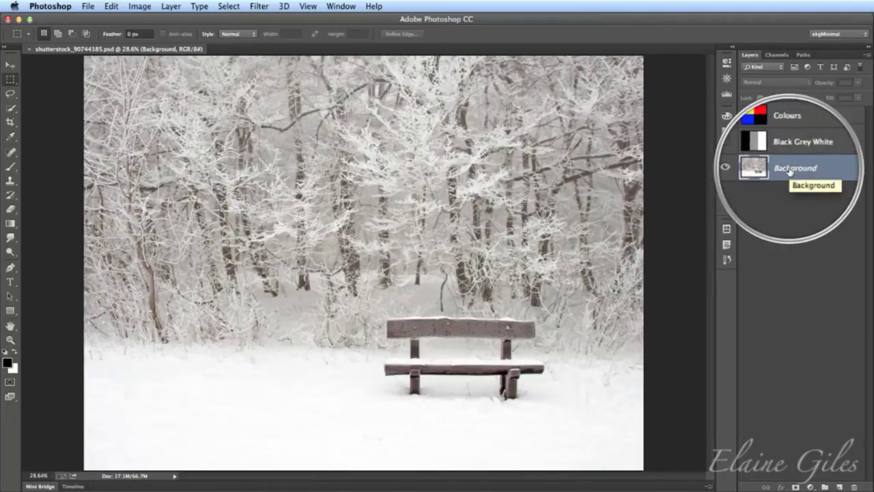
pyautogui.doubleClick(790, 170)
pyautogui.write('Base Layer')
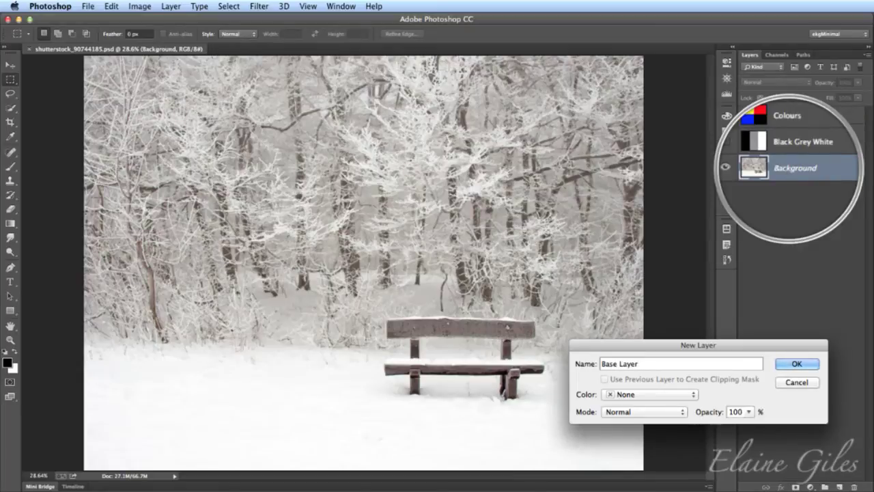
pyautogui.press('Return')
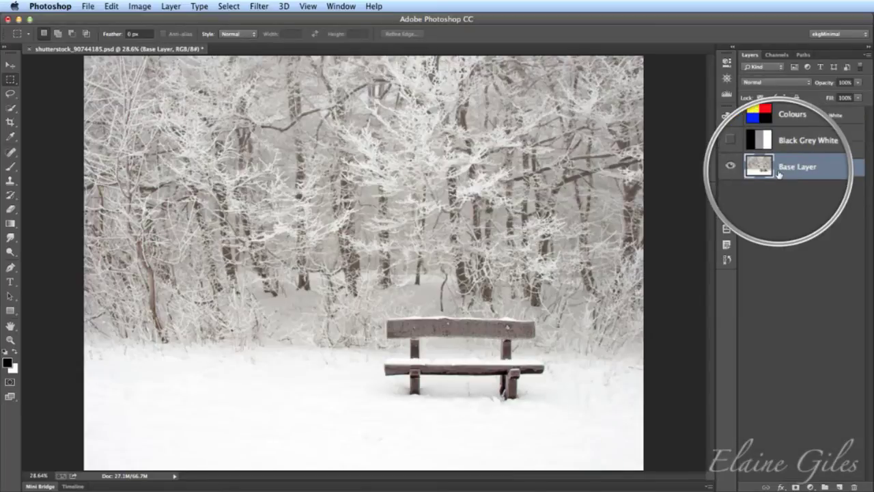
# - Make the Black Grey White layer visible and select it
pyautogui.scroll(1, 779, 164)
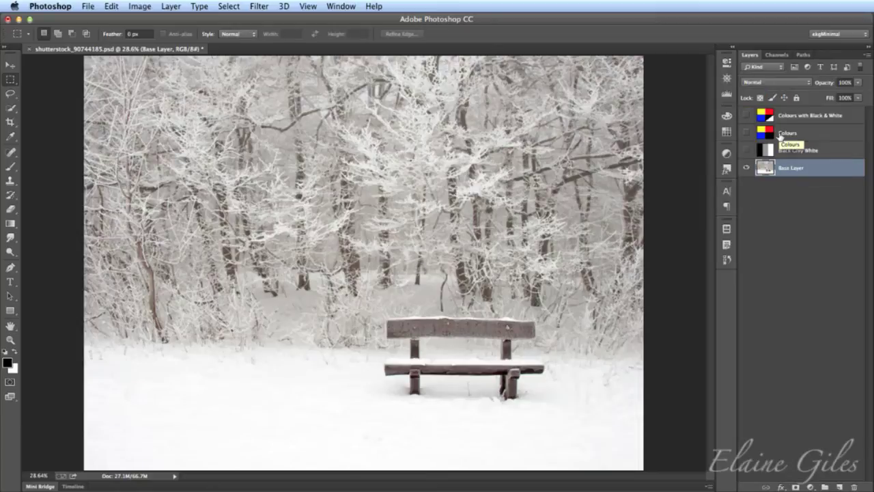
pyautogui.click(745, 150)
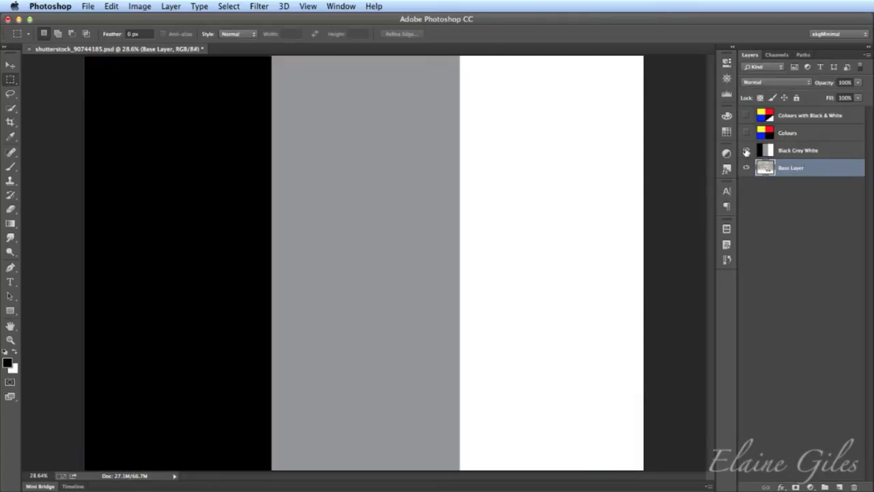
pyautogui.click(799, 155)
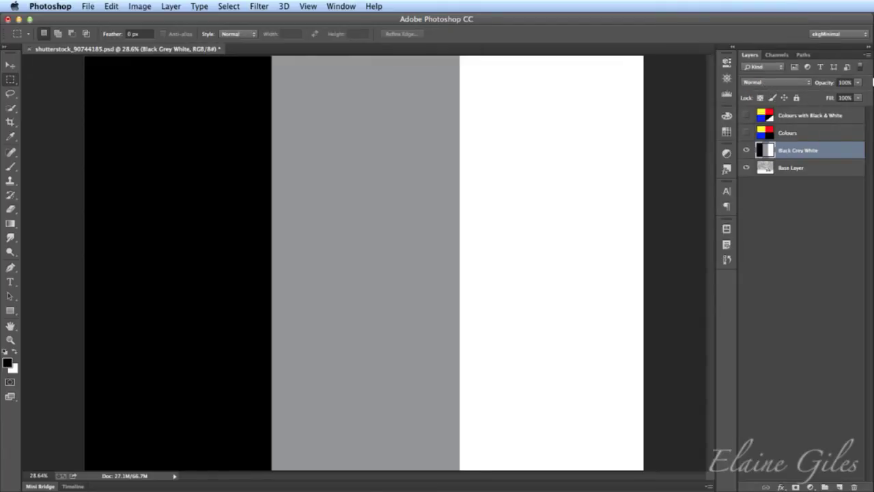
# - Lower the Black Grey White layer's opacity to preview the photo through it, and restore it to 100%
pyautogui.click(858, 82)
pyautogui.moveTo(860, 97); pyautogui.dragTo(827, 97)
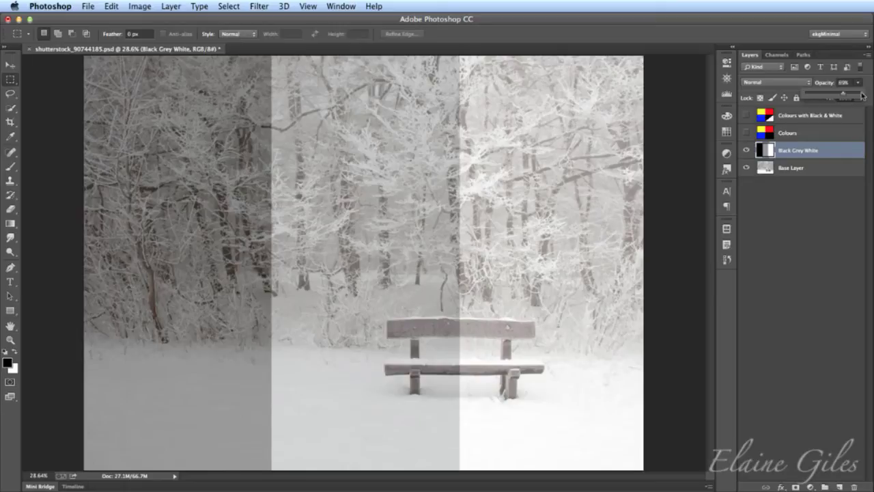
pyautogui.moveTo(825, 91); pyautogui.dragTo(857, 91)
# - Set the Black Grey White layer to Overlay blending and try it at 50% and about 13% opacity, returning it to 100%
pyautogui.click(808, 82)
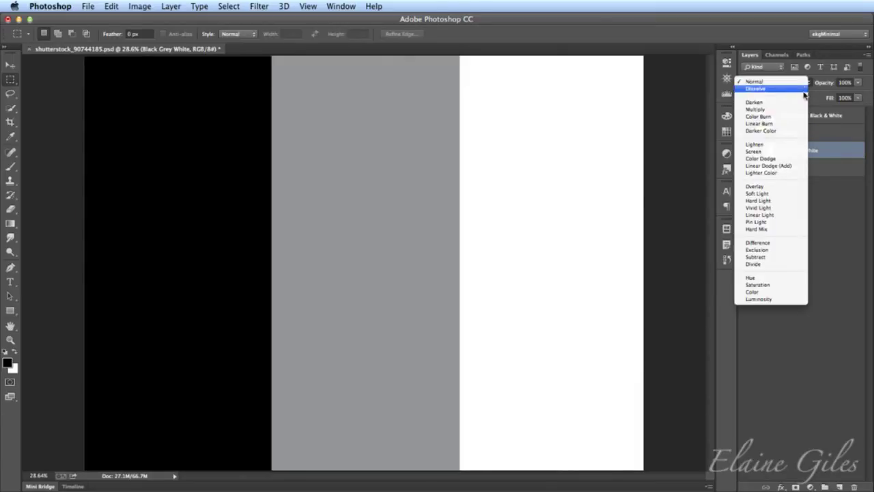
pyautogui.click(790, 188)
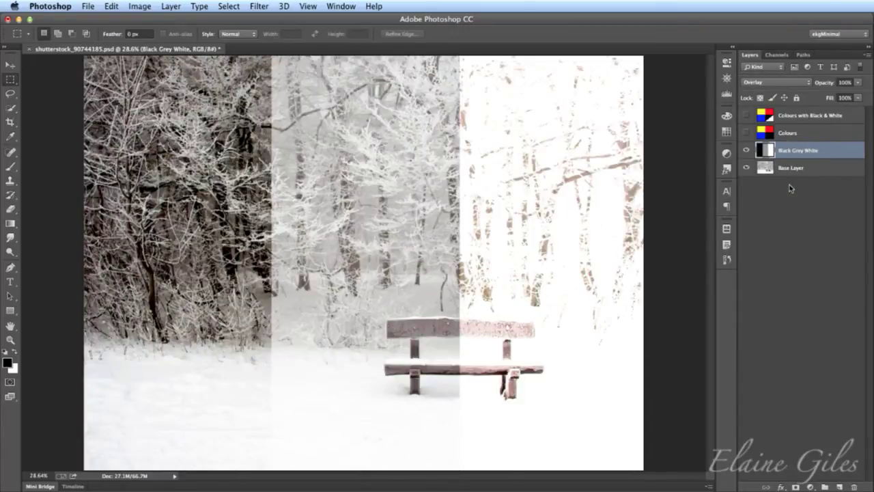
pyautogui.click(859, 83)
pyautogui.moveTo(866, 95); pyautogui.dragTo(832, 94)
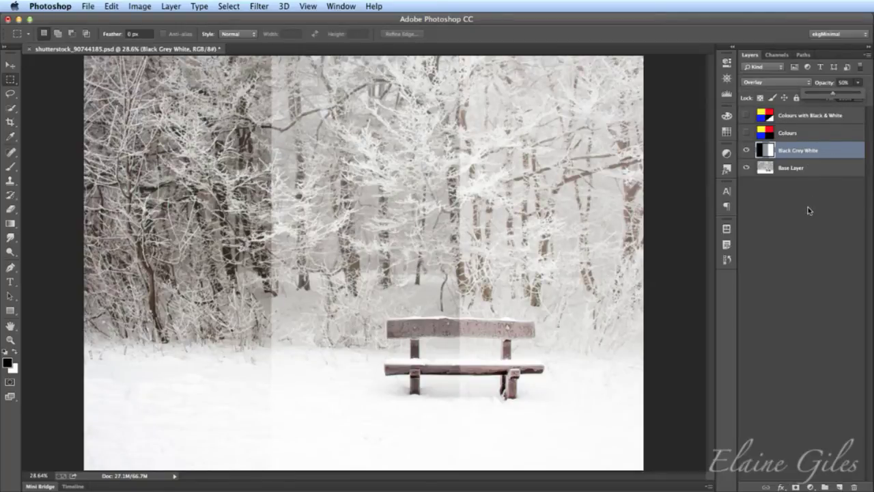
pyautogui.moveTo(833, 94); pyautogui.dragTo(824, 95)
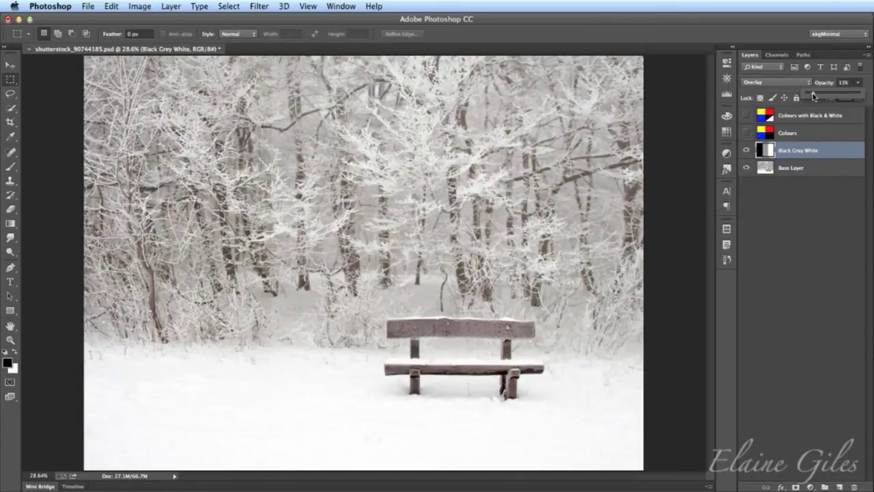
pyautogui.moveTo(813, 96); pyautogui.dragTo(865, 97)
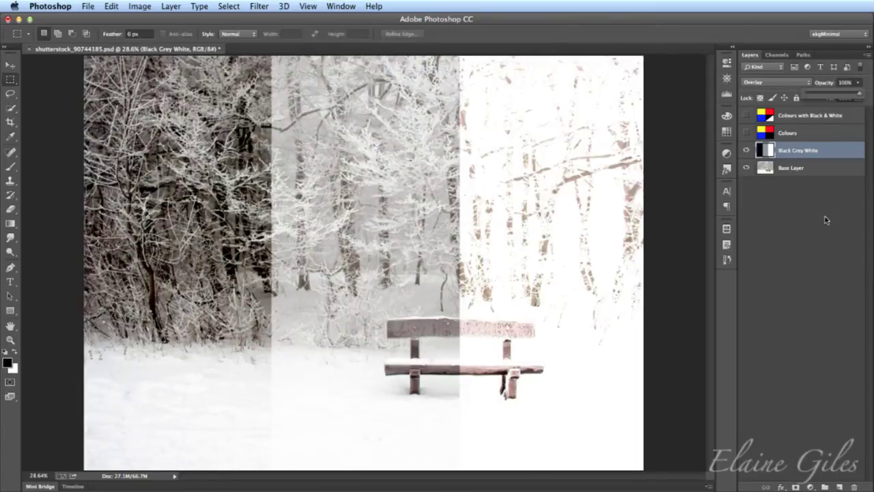
pyautogui.click(825, 220)
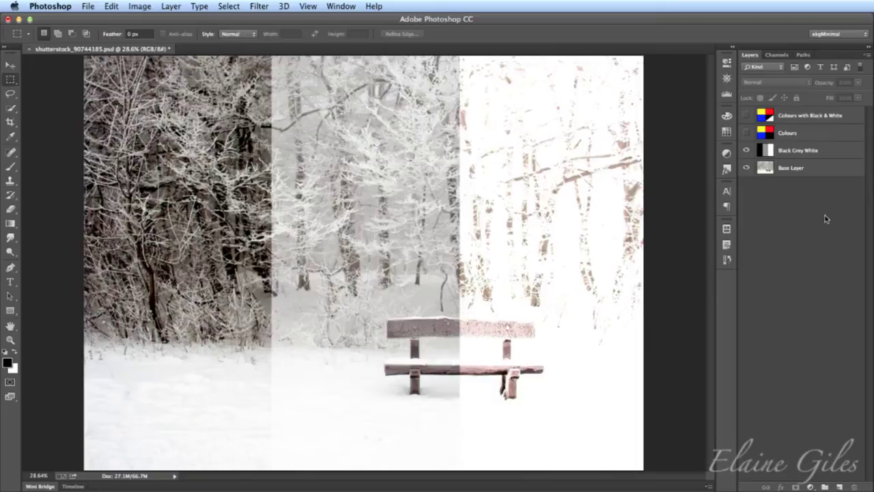
# - Select the Black Grey White layer and change its blend mode to Darken
pyautogui.click(794, 152)
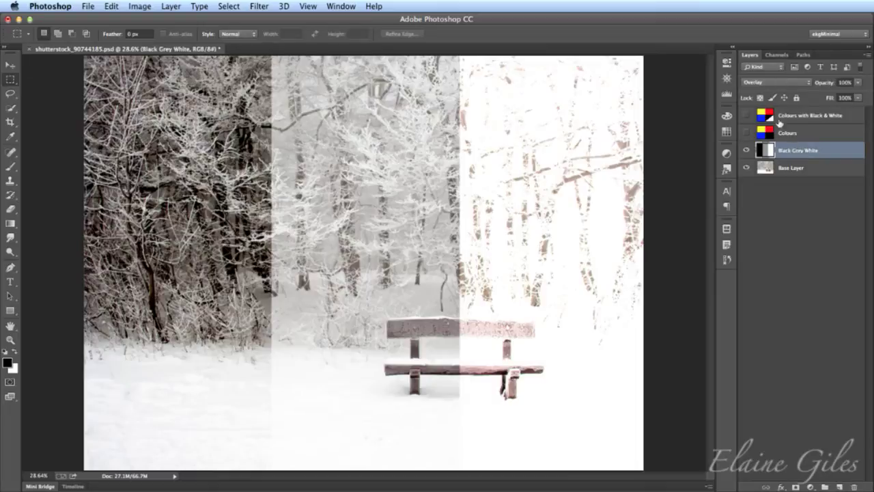
pyautogui.click(776, 82)
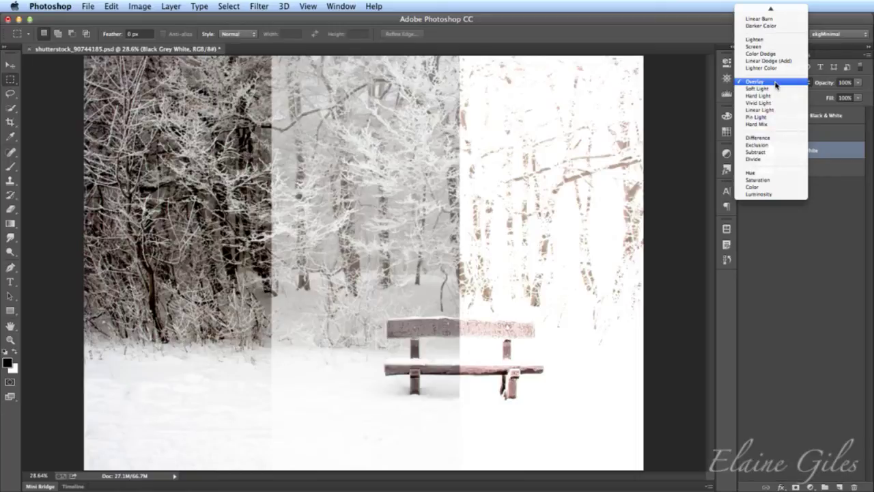
pyautogui.scroll(2, 775, 84)
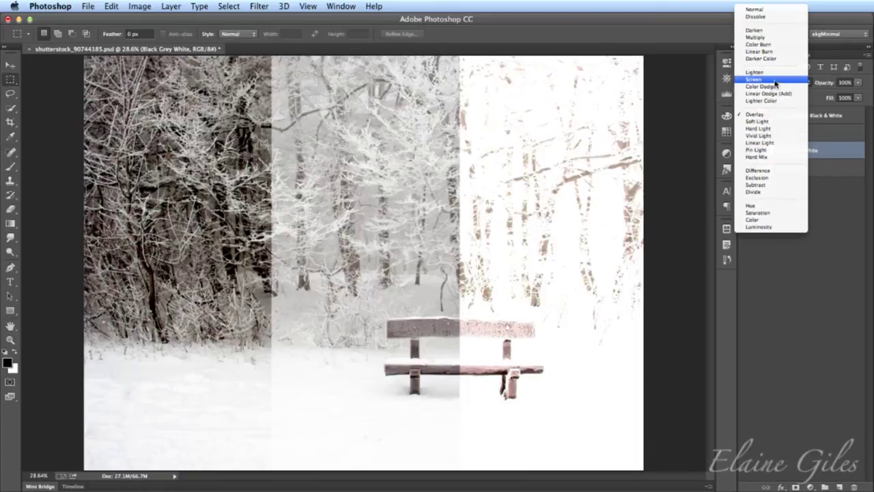
pyautogui.click(774, 33)
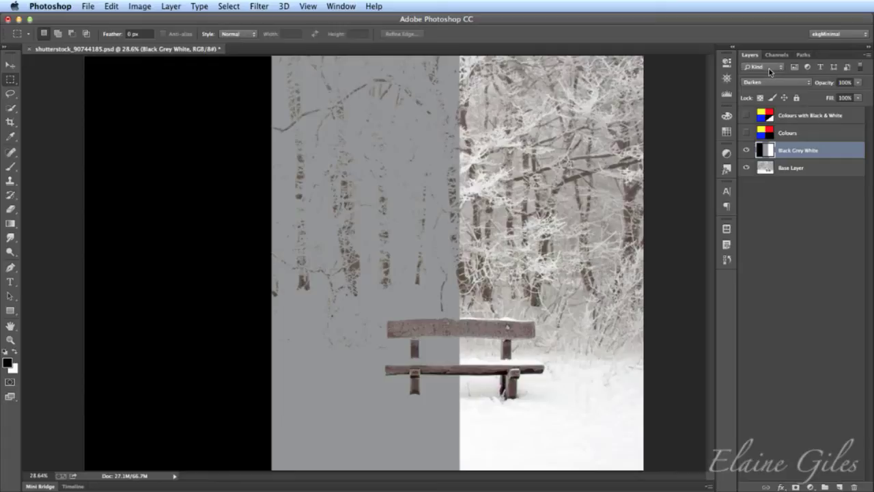
# - Change the Black Grey White layer's blend mode to Lighten
pyautogui.click(769, 82)
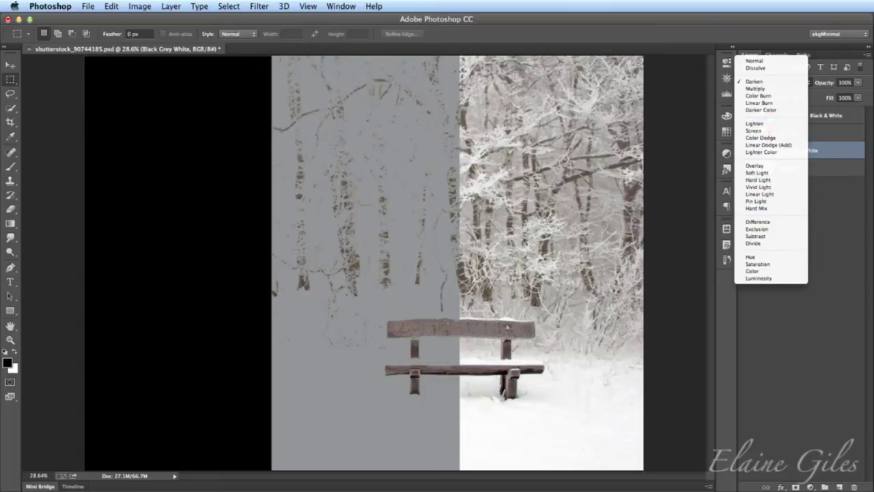
pyautogui.press('Escape')
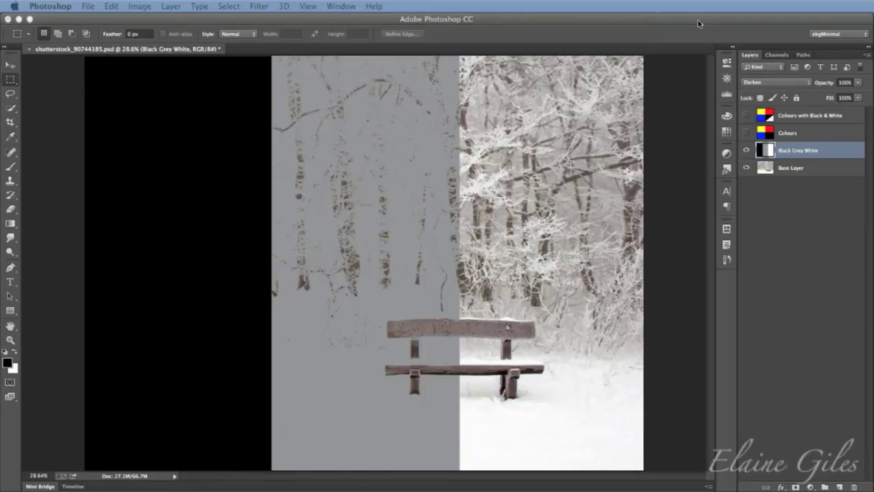
pyautogui.click(790, 82)
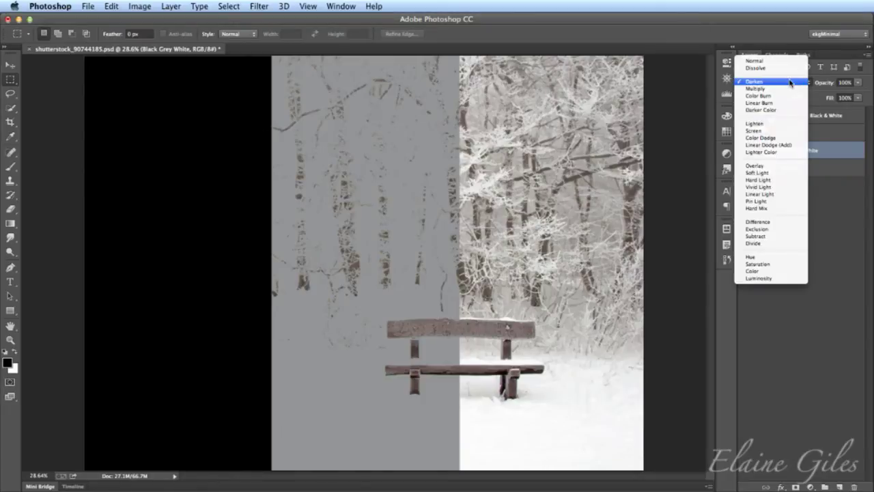
pyautogui.click(783, 124)
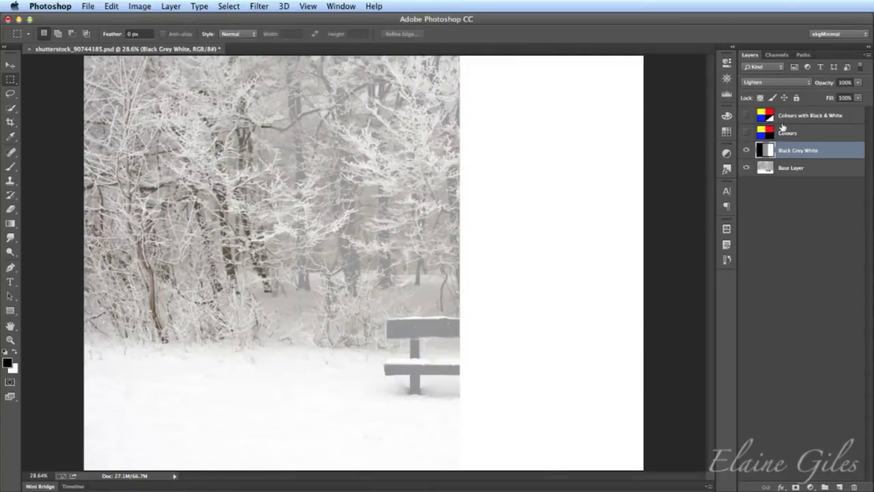
# - Compare Overlay with Soft Light on the Black Grey White layer, leaving it in Soft Light
pyautogui.click(775, 83)
pyautogui.click(772, 125)
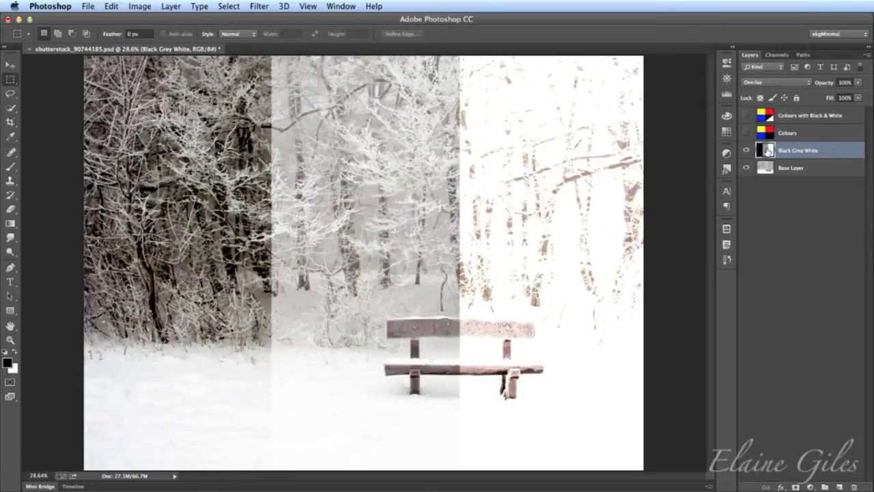
pyautogui.click(773, 83)
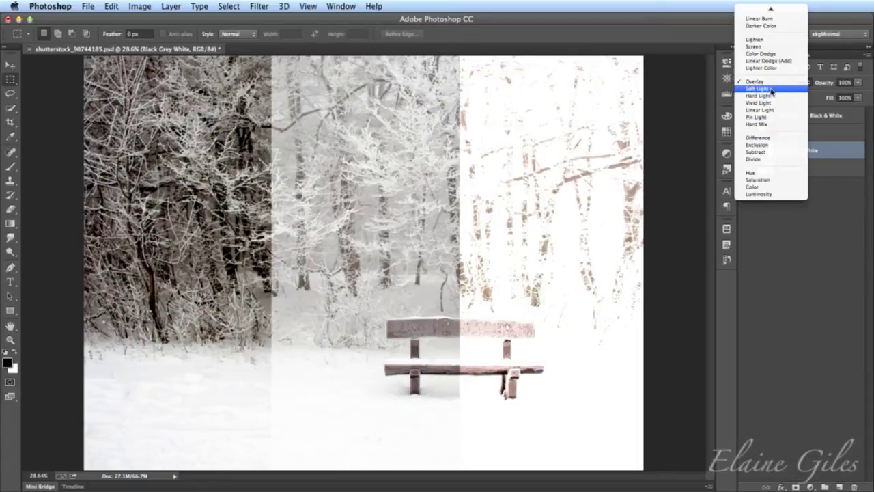
pyautogui.click(772, 89)
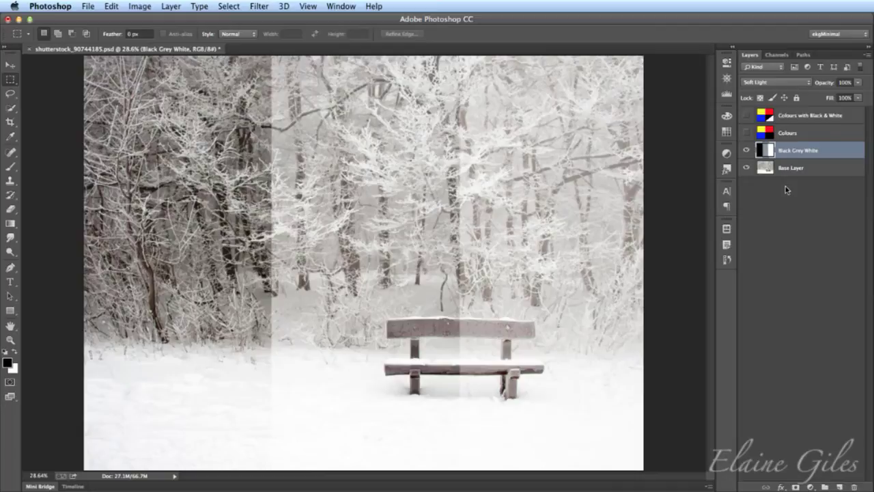
# - Hide the Black Grey White layer, and select and show the Colours with Black & White layer
pyautogui.click(747, 150)
pyautogui.click(780, 116)
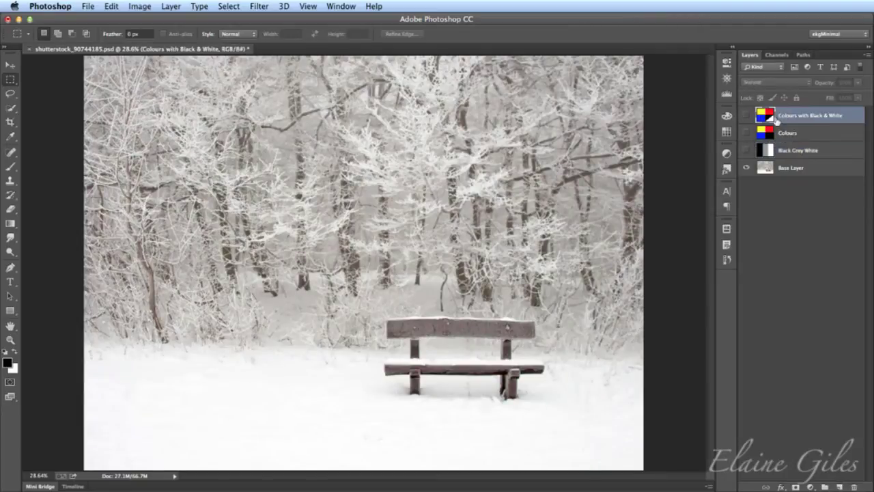
pyautogui.click(747, 116)
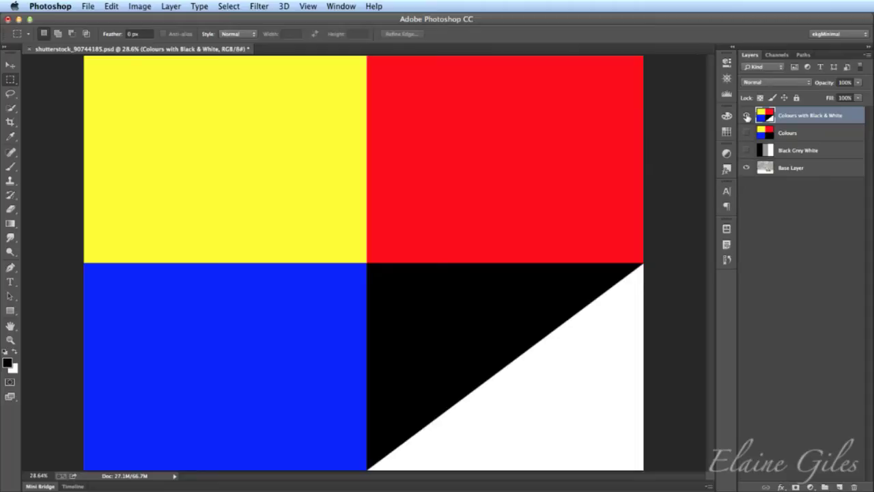
# - Try Overlay blending on the Colours with Black & White layer and switch it to Soft Light
pyautogui.click(770, 82)
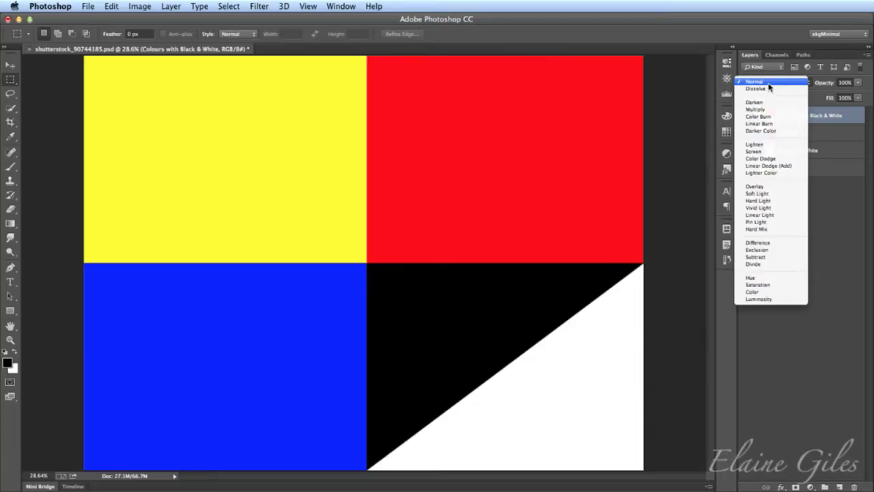
pyautogui.click(771, 185)
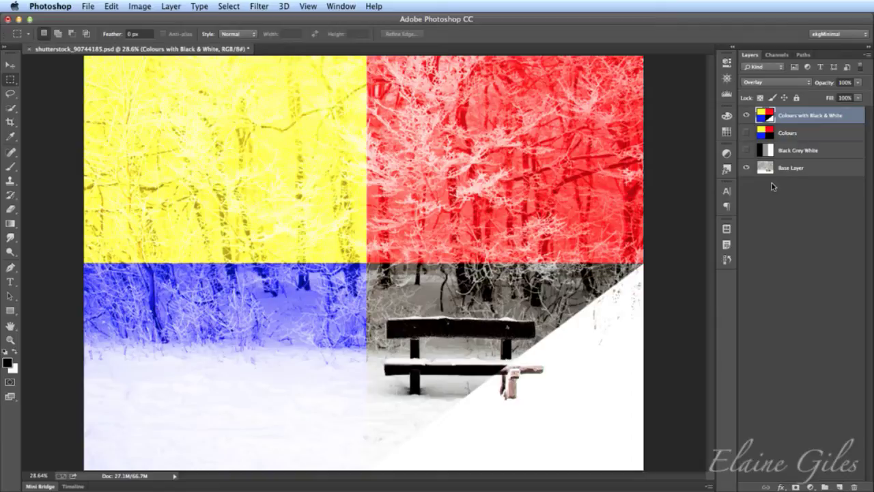
pyautogui.click(779, 83)
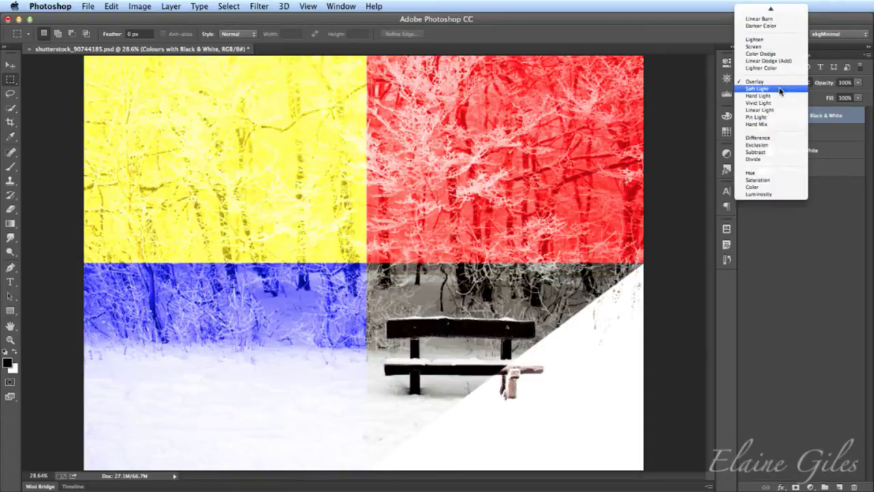
pyautogui.click(781, 89)
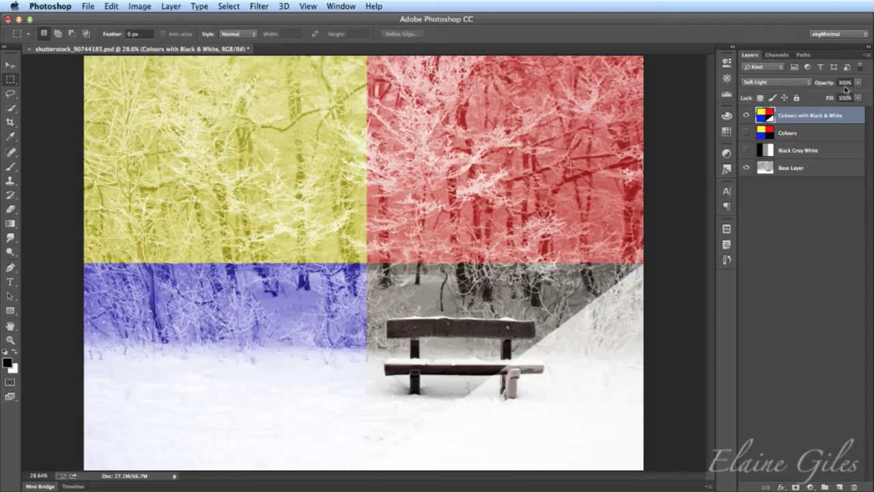
# - Lower the Colours with Black & White layer's opacity to 48% and bring it back to 100%
pyautogui.moveTo(860, 83); pyautogui.dragTo(832, 97)
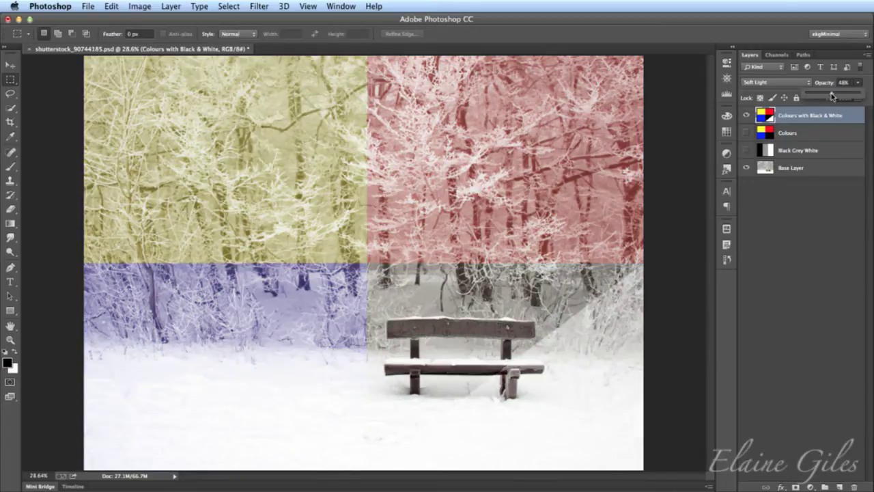
pyautogui.moveTo(832, 96); pyautogui.dragTo(863, 96)
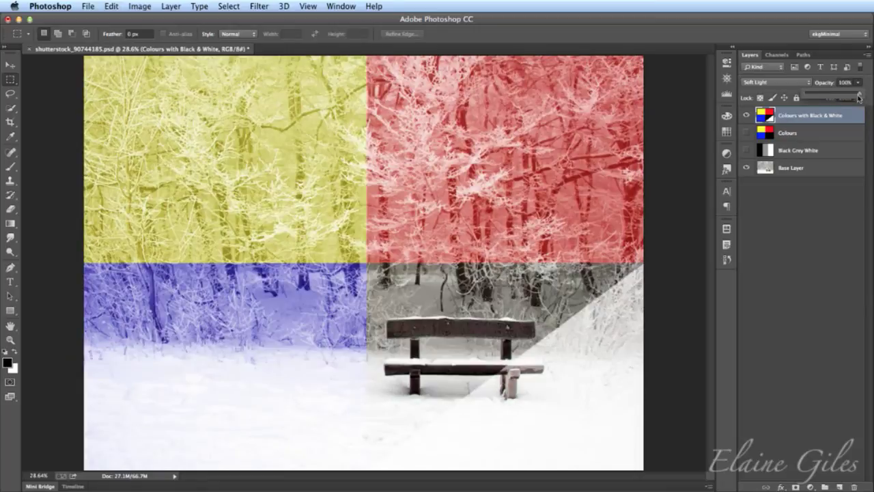
pyautogui.click(816, 192)
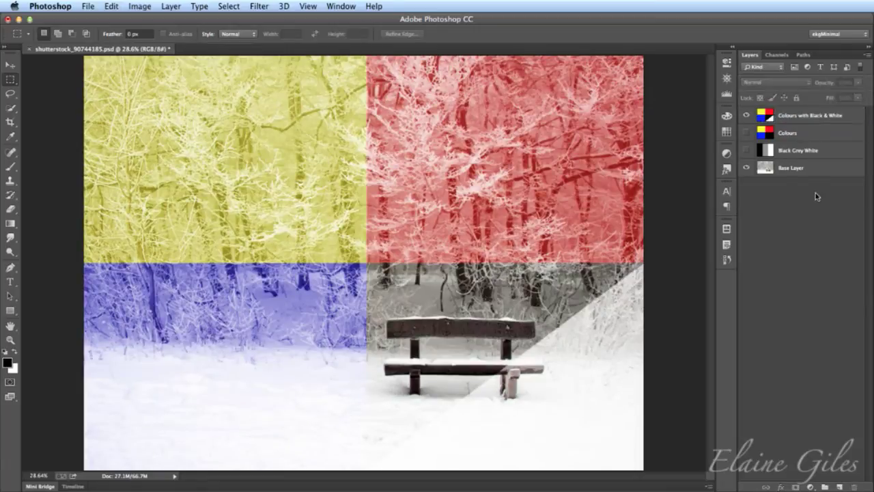
# - Try Luminosity blending on the Colours with Black & White layer and switch it to Saturation
pyautogui.click(792, 114)
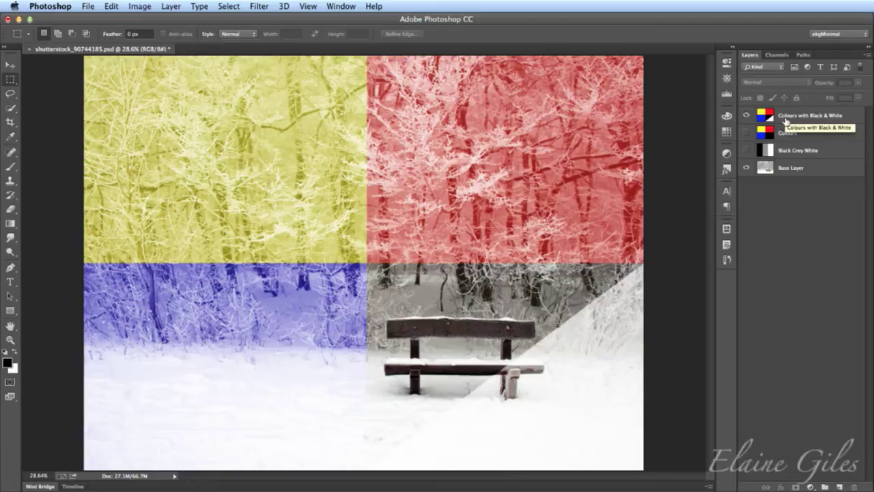
pyautogui.click(802, 82)
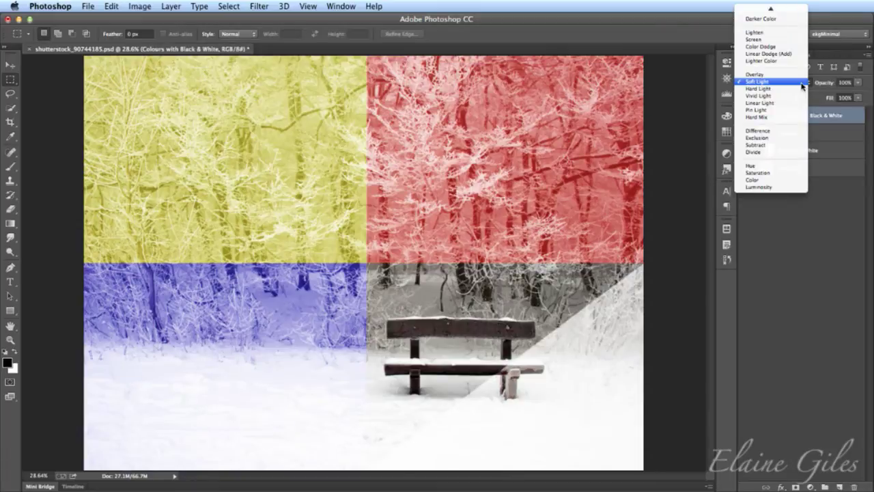
pyautogui.click(775, 186)
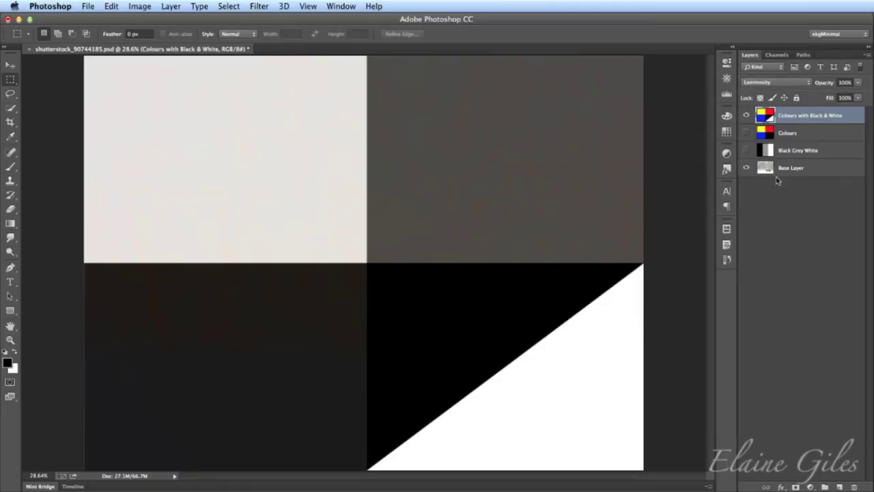
pyautogui.click(809, 83)
pyautogui.click(791, 67)
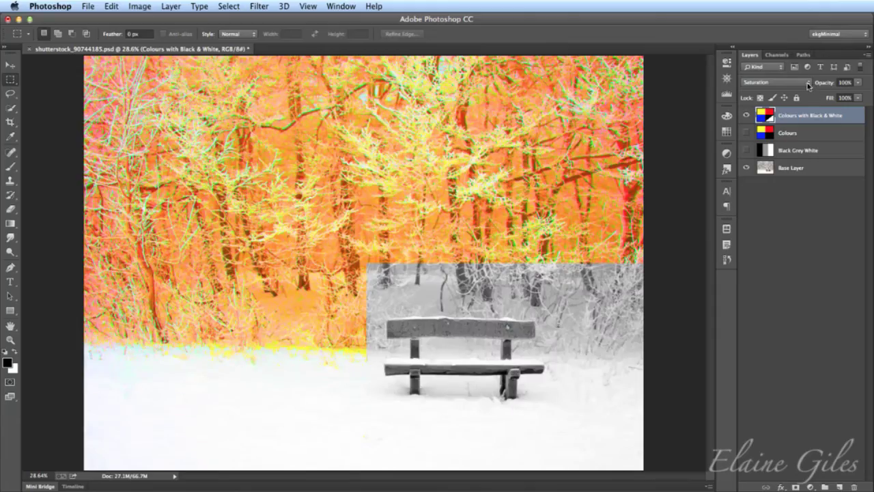
pyautogui.click(810, 83)
pyautogui.scroll(5, 803, 88)
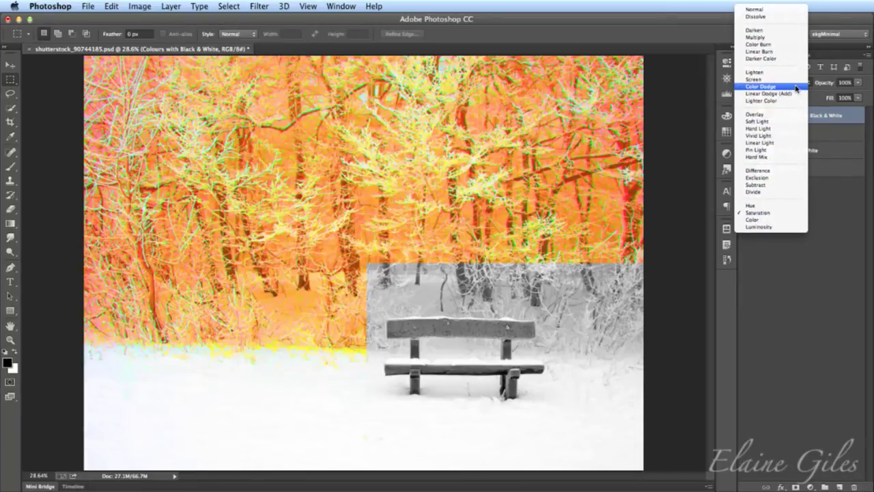
pyautogui.click(832, 212)
# - Hide the Colours with Black & White layer and add a new empty layer directly above the Base Layer
pyautogui.click(747, 116)
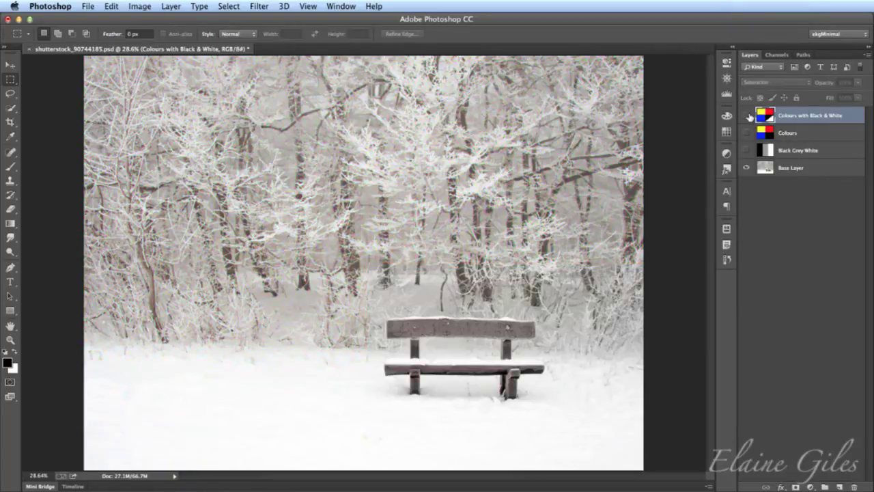
pyautogui.click(800, 151)
pyautogui.click(800, 169)
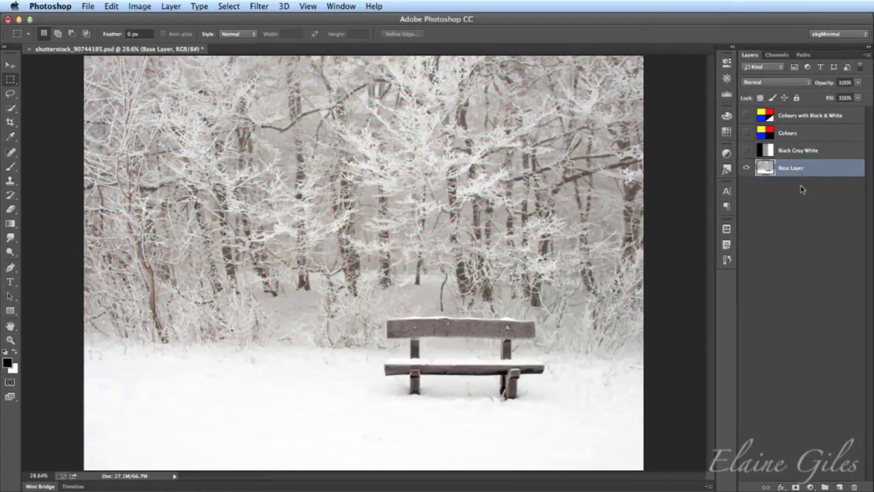
pyautogui.click(839, 486)
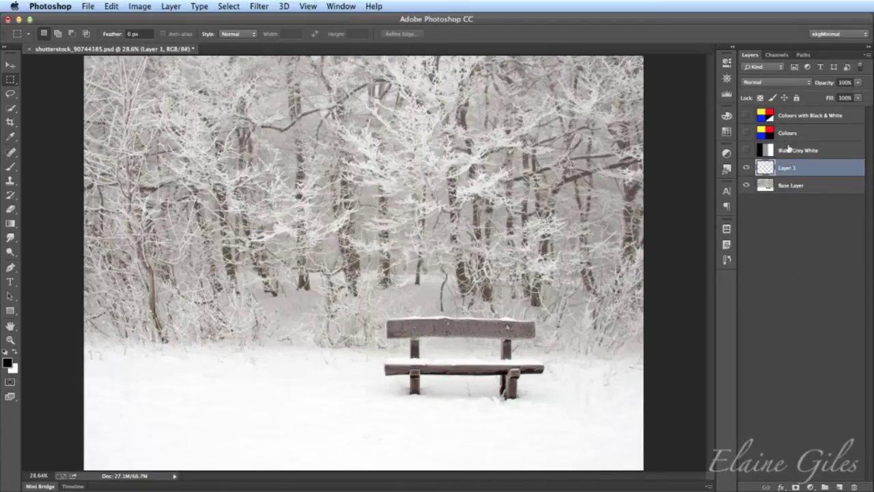
# - Duplicate the Base Layer as Base Layer copy within the same document
pyautogui.click(816, 190)
pyautogui.rightClick(808, 186)
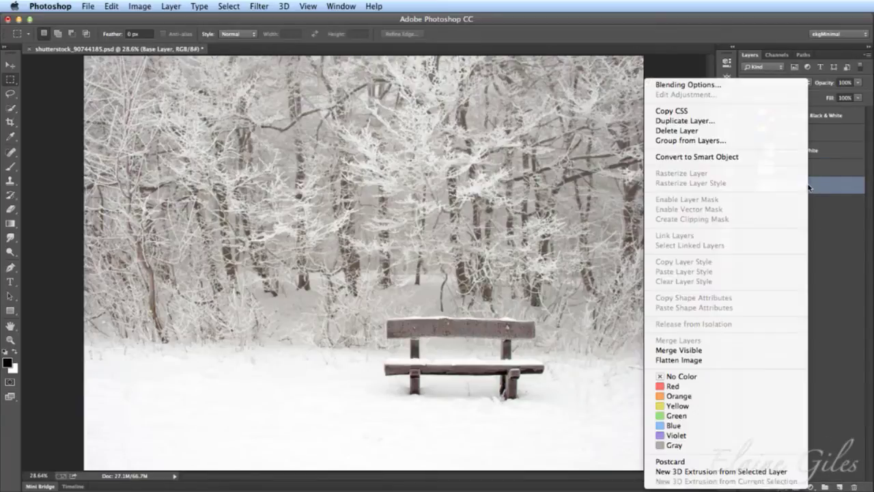
pyautogui.click(744, 121)
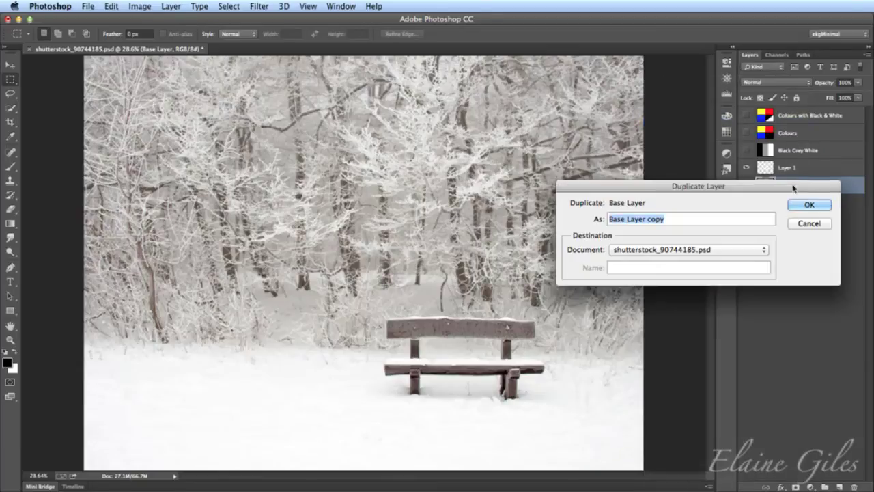
pyautogui.click(803, 202)
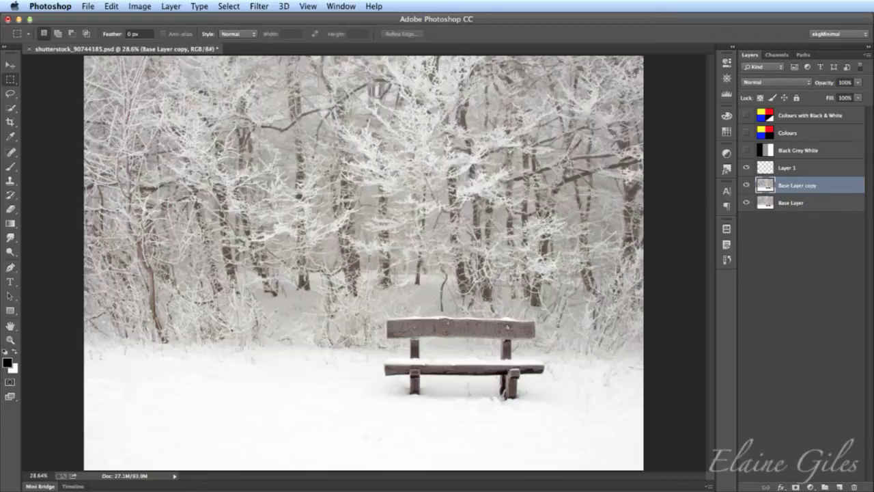
# - Set the foreground colour to light blue 40b8fc and brush it in Normal mode over the upper-left trees of the Base Layer copy
pyautogui.click(10, 168)
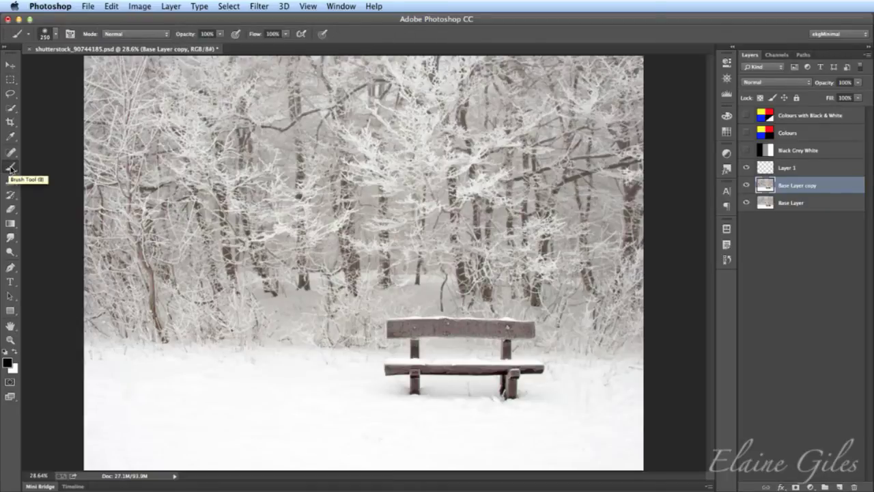
pyautogui.click(8, 365)
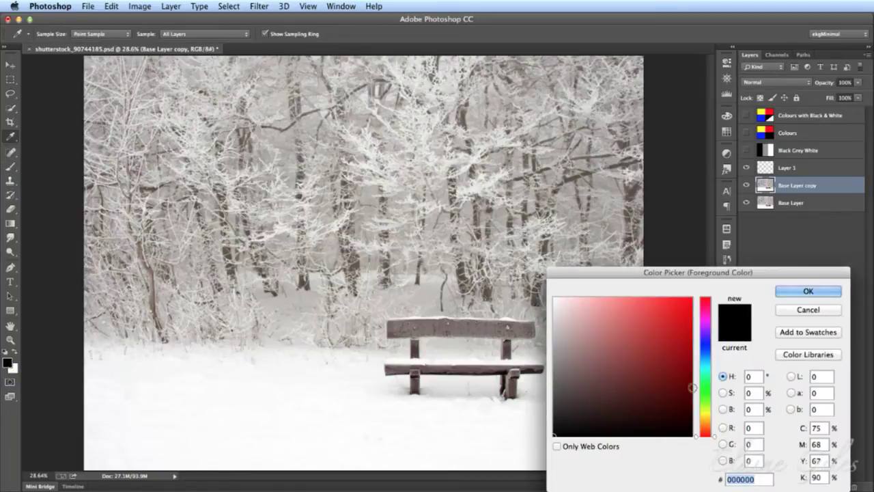
pyautogui.moveTo(710, 368); pyautogui.dragTo(710, 358)
pyautogui.click(657, 298)
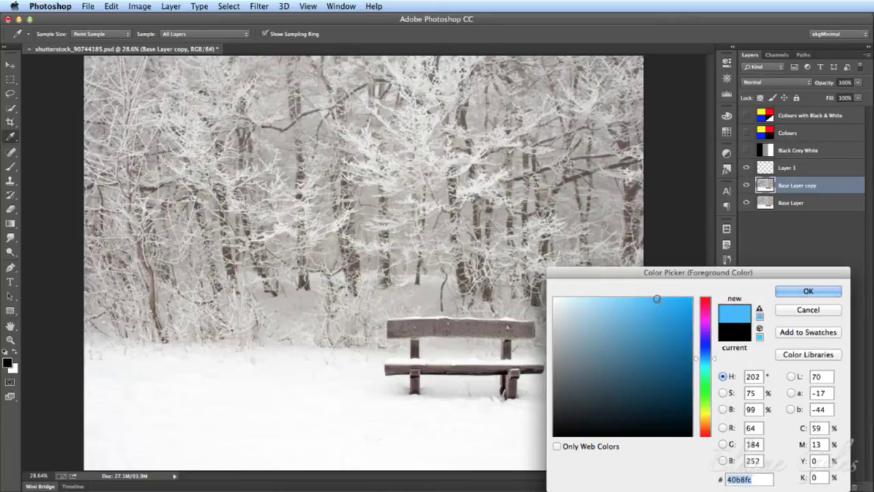
pyautogui.click(808, 291)
pyautogui.press('b')
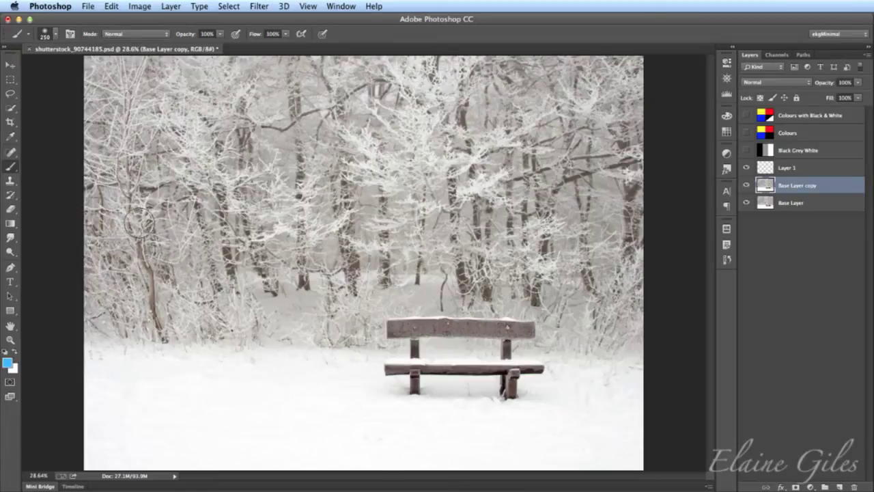
pyautogui.moveTo(94, 68)
pyautogui.mouseDown()
pyautogui.moveTo(250, 69)
pyautogui.moveTo(103, 79)
pyautogui.moveTo(239, 84)
pyautogui.moveTo(81, 90)
pyautogui.moveTo(222, 100)
pyautogui.mouseUp()
pyautogui.moveTo(80, 101)
pyautogui.mouseDown()
pyautogui.moveTo(153, 121)
pyautogui.moveTo(106, 136)
pyautogui.moveTo(219, 137)
pyautogui.moveTo(316, 107)
pyautogui.moveTo(267, 79)
pyautogui.moveTo(282, 66)
pyautogui.moveTo(145, 69)
pyautogui.moveTo(183, 61)
pyautogui.moveTo(282, 66)
pyautogui.moveTo(174, 76)
pyautogui.moveTo(86, 106)
pyautogui.moveTo(327, 114)
pyautogui.moveTo(248, 142)
pyautogui.moveTo(58, 149)
pyautogui.mouseUp()
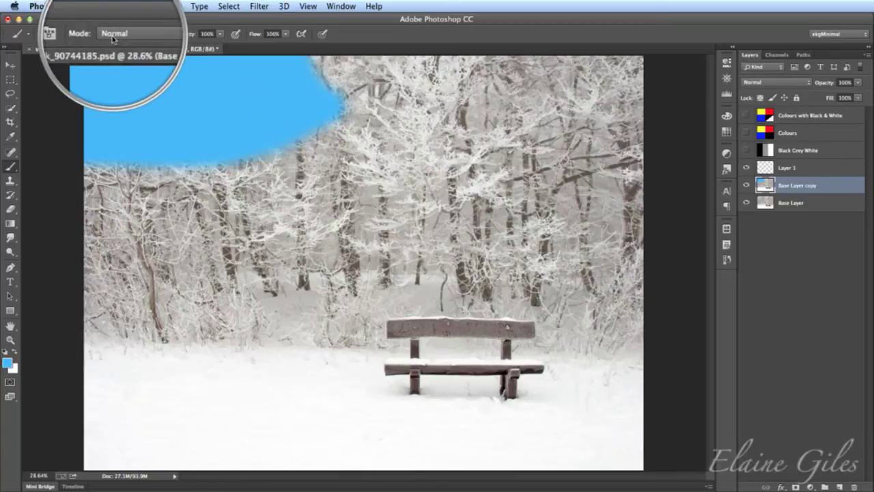
# - Set the brush to Overlay mode and paint the blue over the trees on the right side of the photo
pyautogui.click(113, 38)
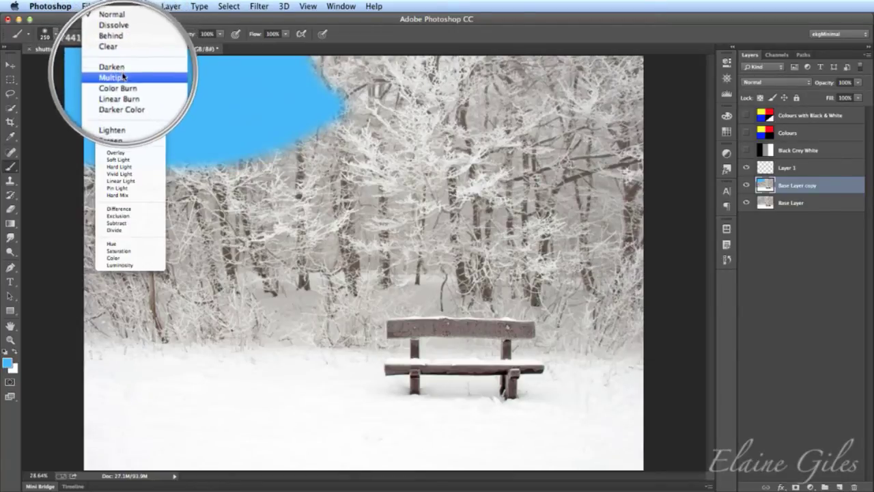
pyautogui.click(123, 154)
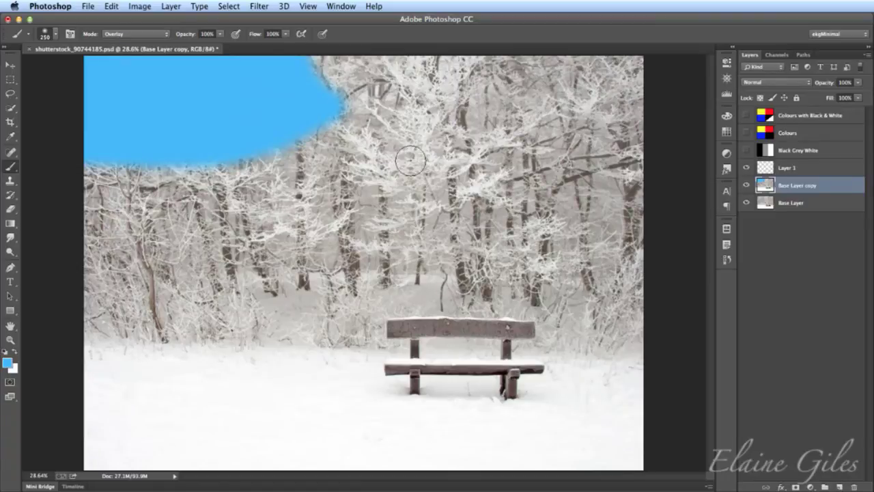
pyautogui.moveTo(629, 67)
pyautogui.mouseDown()
pyautogui.moveTo(397, 72)
pyautogui.moveTo(664, 92)
pyautogui.moveTo(415, 103)
pyautogui.moveTo(650, 117)
pyautogui.moveTo(418, 132)
pyautogui.moveTo(645, 144)
pyautogui.moveTo(448, 154)
pyautogui.moveTo(660, 173)
pyautogui.moveTo(445, 179)
pyautogui.moveTo(485, 200)
pyautogui.moveTo(638, 198)
pyautogui.moveTo(528, 190)
pyautogui.moveTo(437, 206)
pyautogui.moveTo(646, 218)
pyautogui.moveTo(463, 241)
pyautogui.moveTo(635, 252)
pyautogui.moveTo(624, 247)
pyautogui.moveTo(528, 250)
pyautogui.moveTo(497, 262)
pyautogui.moveTo(569, 279)
pyautogui.moveTo(639, 271)
pyautogui.moveTo(523, 295)
pyautogui.moveTo(649, 285)
pyautogui.mouseUp()
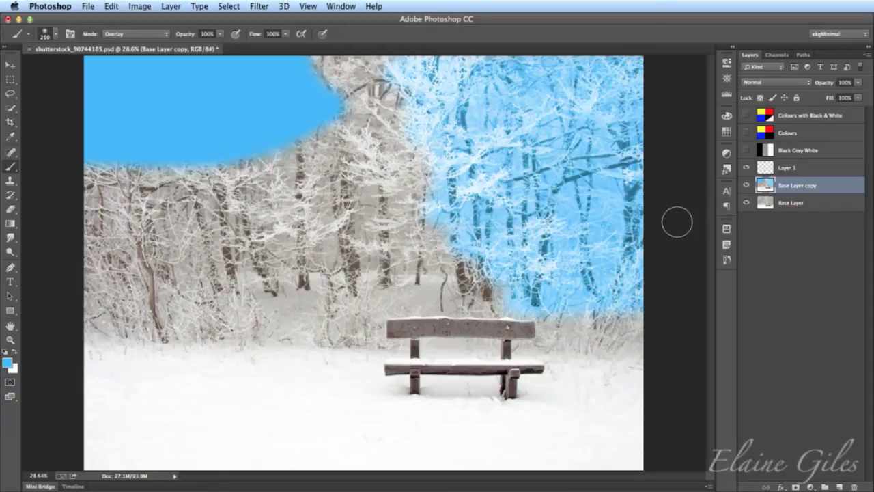
# - Set the brush to Soft Light mode and paint the blue over the central trees down to the bench
pyautogui.click(136, 34)
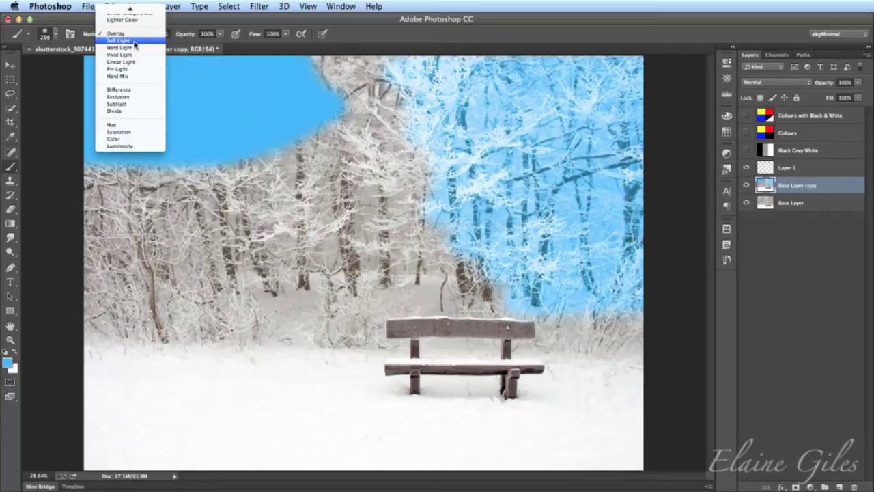
pyautogui.click(119, 41)
pyautogui.moveTo(364, 67)
pyautogui.mouseDown()
pyautogui.moveTo(424, 235)
pyautogui.moveTo(332, 64)
pyautogui.moveTo(370, 152)
pyautogui.moveTo(393, 192)
pyautogui.moveTo(380, 63)
pyautogui.moveTo(437, 254)
pyautogui.moveTo(426, 176)
pyautogui.moveTo(445, 290)
pyautogui.moveTo(483, 301)
pyautogui.moveTo(459, 272)
pyautogui.moveTo(444, 287)
pyautogui.moveTo(412, 258)
pyautogui.moveTo(365, 166)
pyautogui.moveTo(333, 138)
pyautogui.moveTo(392, 278)
pyautogui.moveTo(433, 323)
pyautogui.moveTo(336, 147)
pyautogui.moveTo(323, 165)
pyautogui.moveTo(388, 327)
pyautogui.moveTo(319, 150)
pyautogui.moveTo(307, 147)
pyautogui.moveTo(358, 329)
pyautogui.moveTo(305, 255)
pyautogui.moveTo(291, 151)
pyautogui.moveTo(320, 314)
pyautogui.moveTo(347, 348)
pyautogui.moveTo(434, 303)
pyautogui.mouseUp()
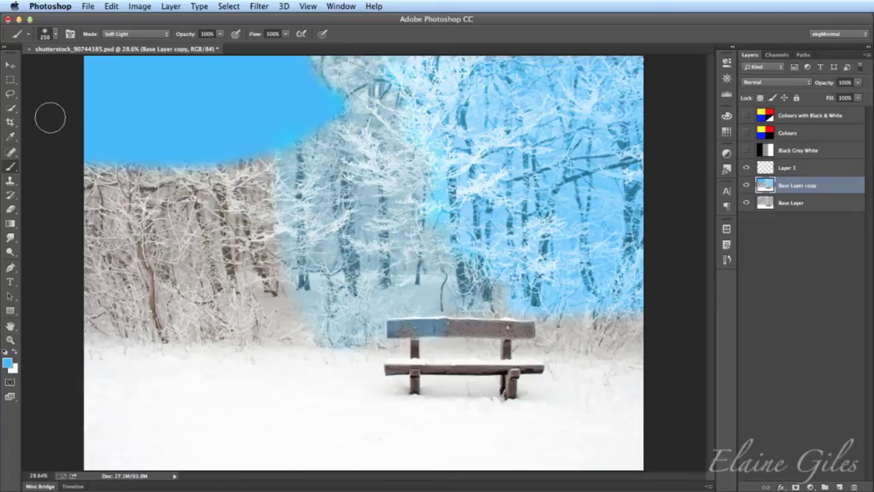
# - Close the winter photo document and bring up Overexposed.psd at 25% magnification
pyautogui.click(28, 52)
pyautogui.click(388, 186)
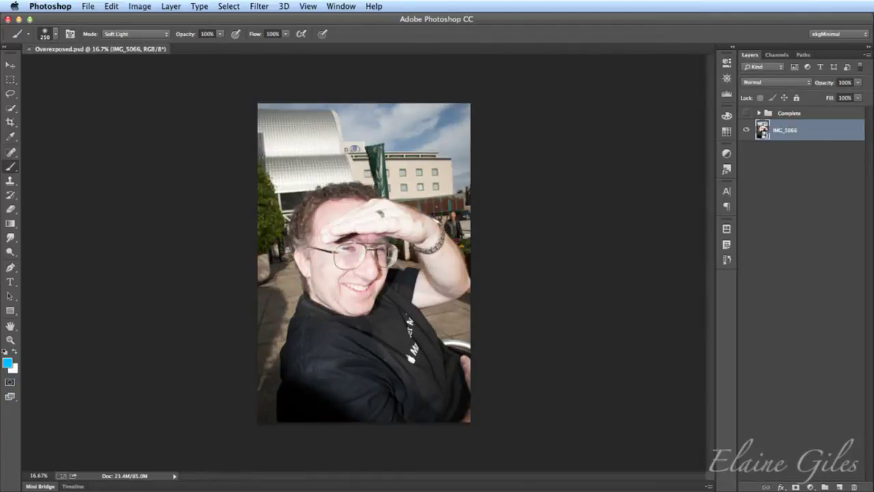
pyautogui.press('super+plus')
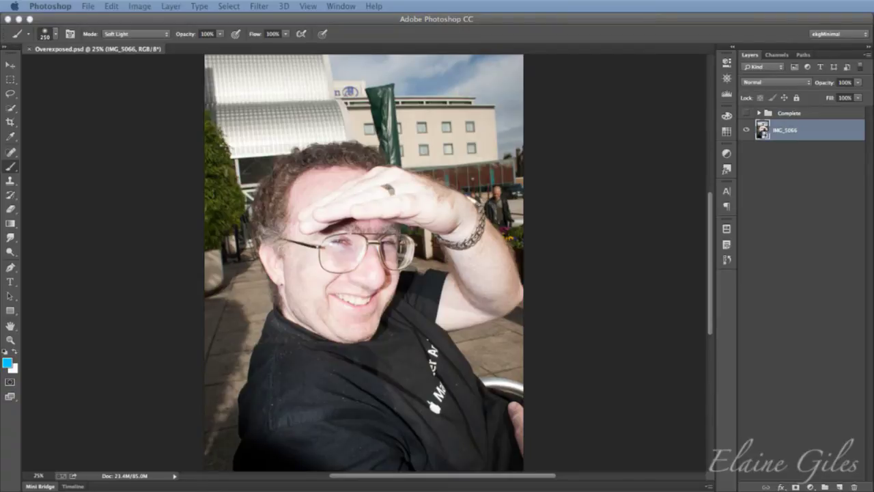
# - Compare the overexposed portrait with a Finder preview of IMG_5067.CR2, and show and hide the Complete group to check the correction
pyautogui.press('space')
pyautogui.moveTo(374, 102); pyautogui.dragTo(703, 5)
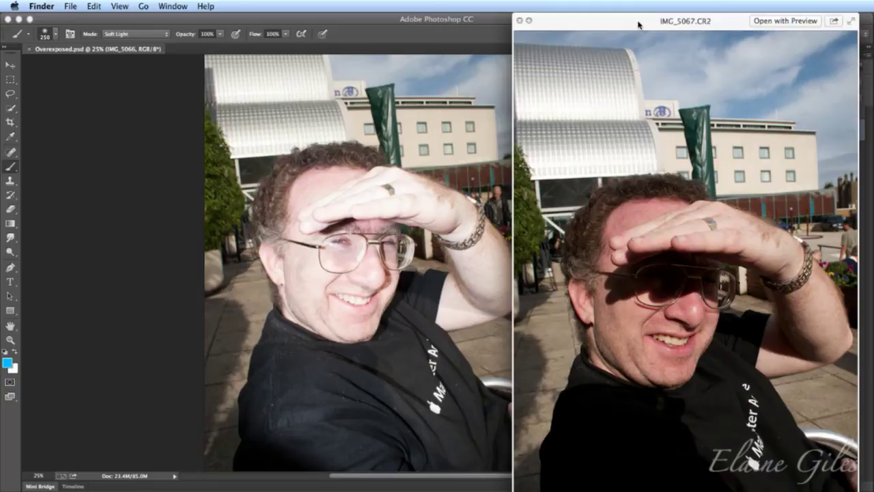
pyautogui.click(518, 21)
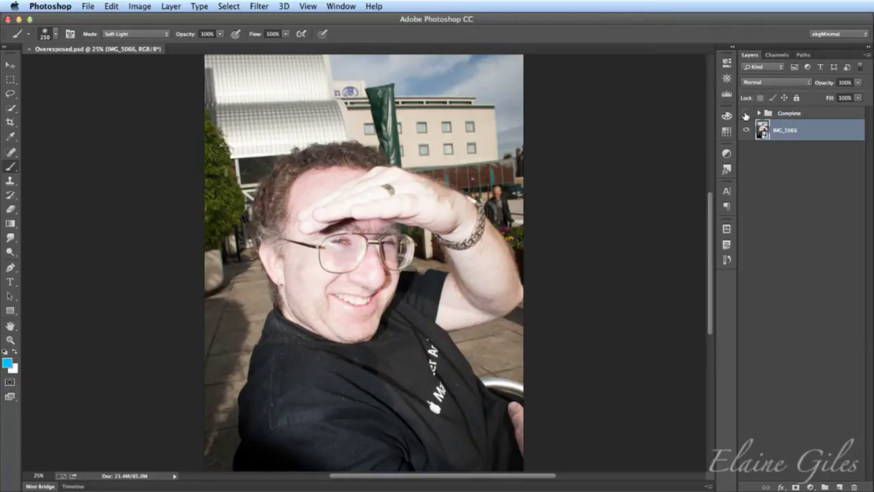
pyautogui.click(746, 114)
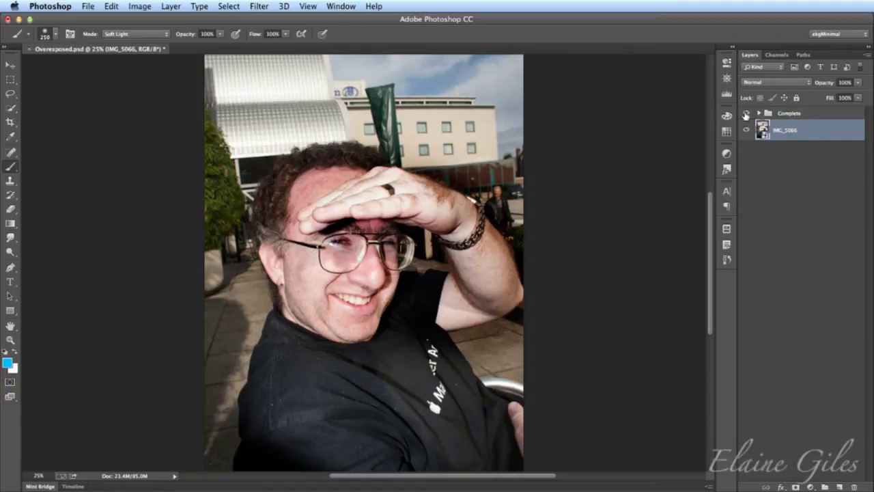
pyautogui.click(746, 114)
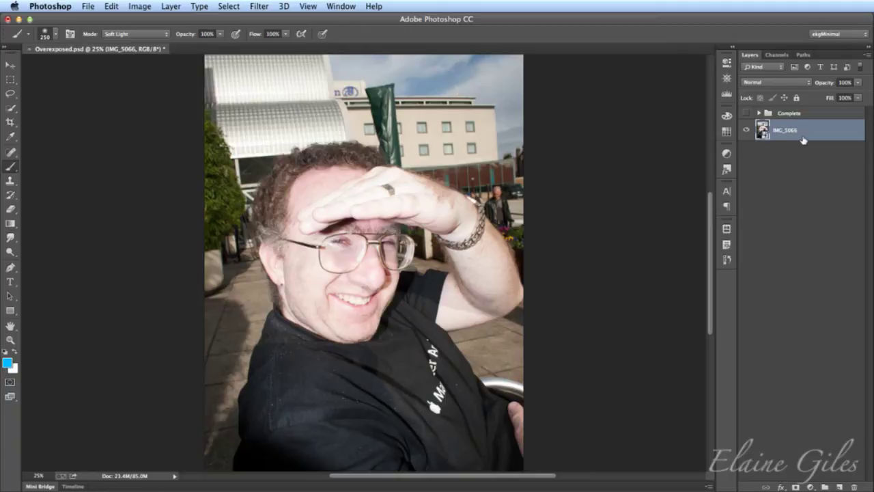
# - Duplicate the IMG_5066 layer and rename the copy Blend Mode
pyautogui.press('super+j')
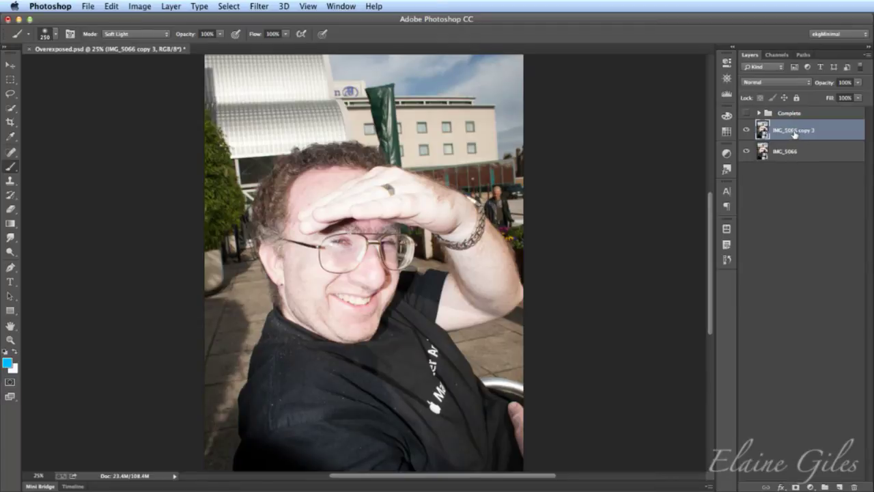
pyautogui.doubleClick(800, 133)
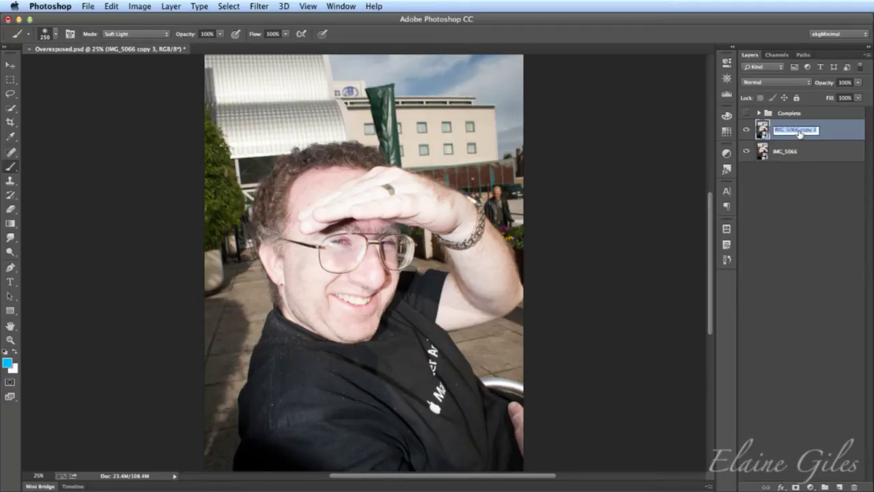
pyautogui.write('Blend Mode')
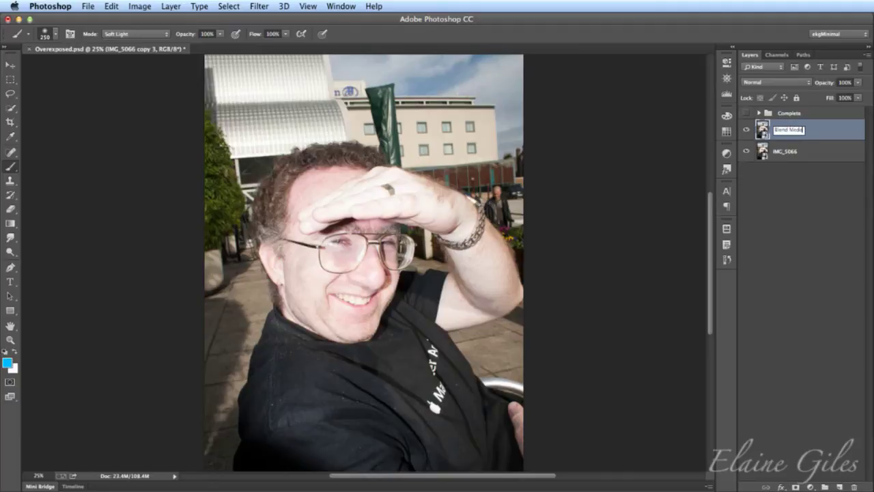
pyautogui.press('Return')
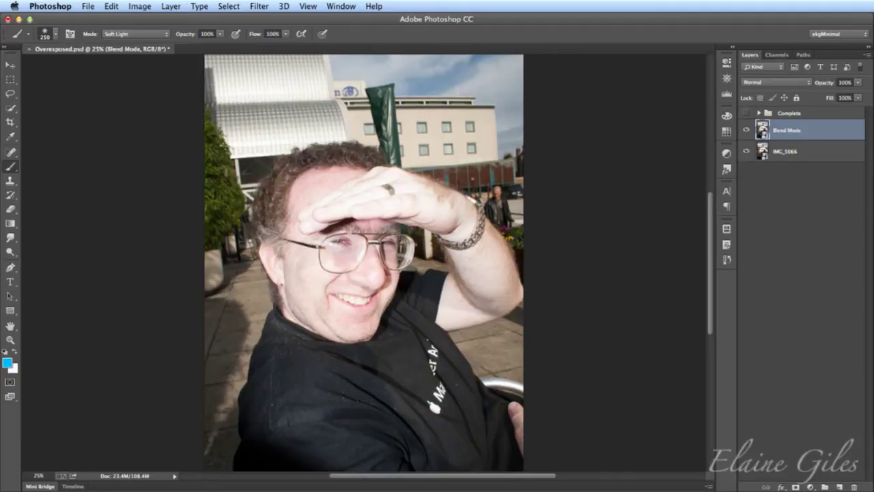
# - Rename the original IMG_5066 layer Base Layer
pyautogui.doubleClick(786, 152)
pyautogui.write('Base Layer')
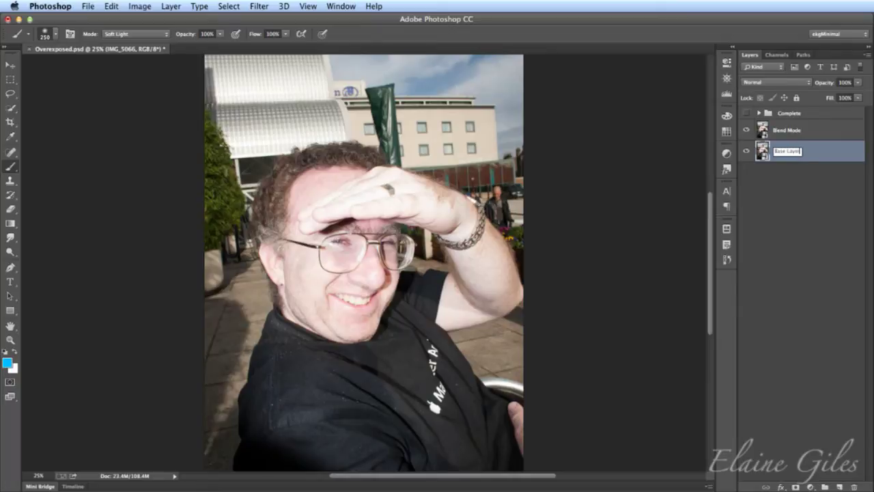
pyautogui.press('Return')
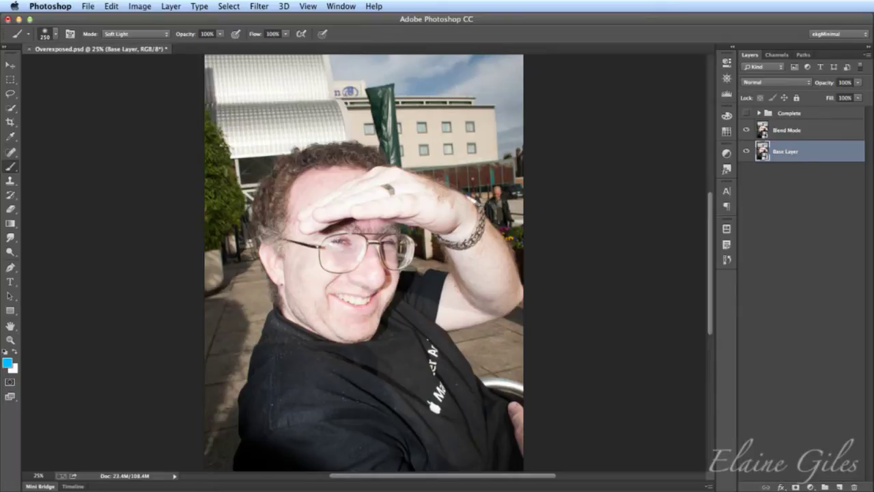
# - Try the Darken blend mode on the Blend Mode layer, and set the layer to Multiply instead
pyautogui.click(790, 133)
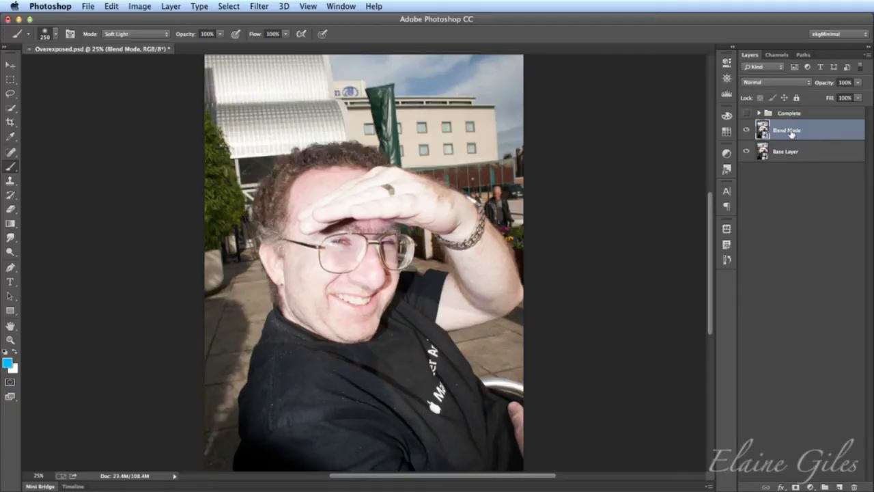
pyautogui.click(789, 82)
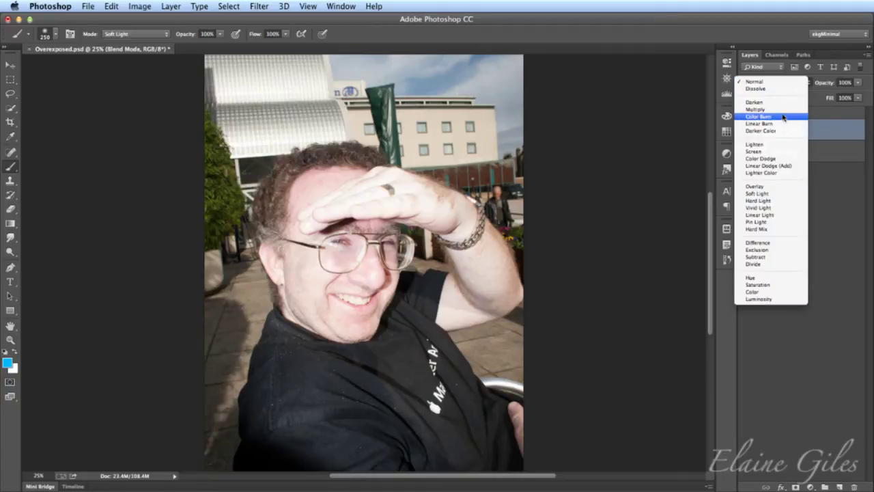
pyautogui.click(783, 104)
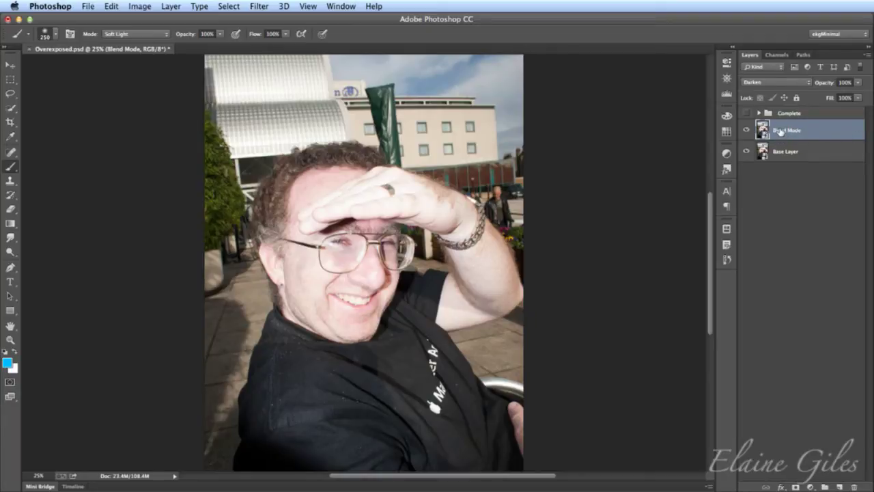
pyautogui.click(810, 86)
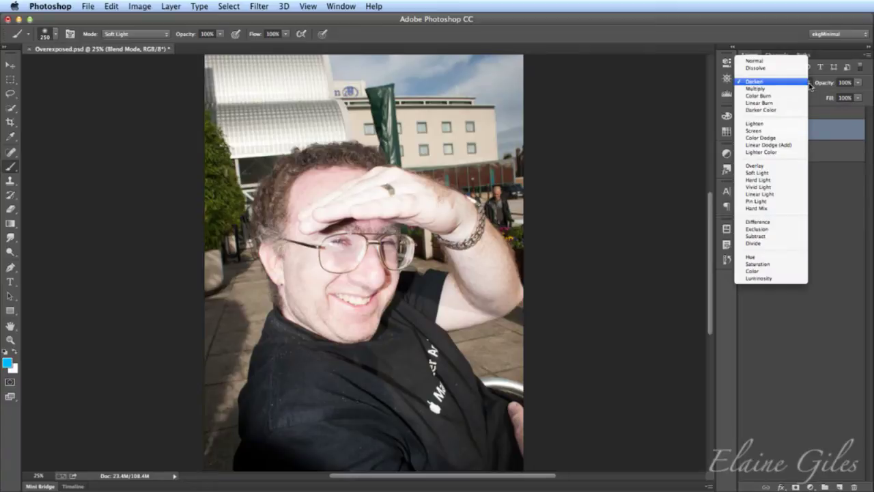
pyautogui.click(797, 89)
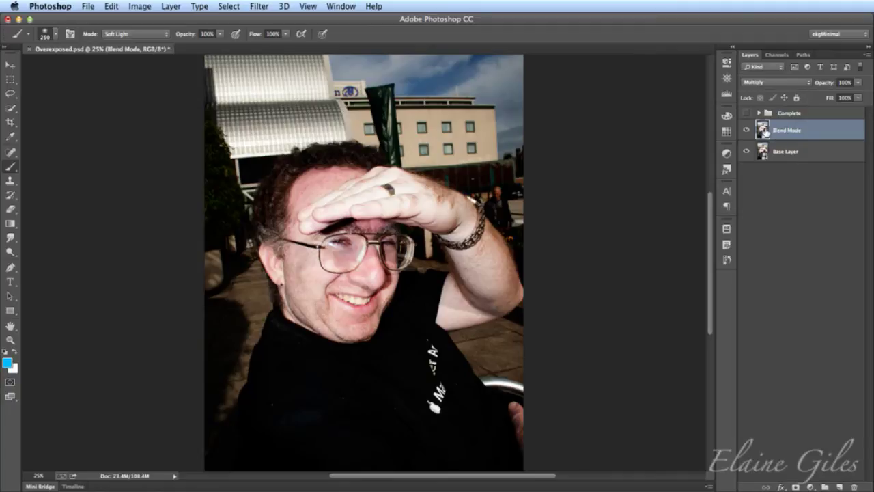
# - Add a white layer mask to the Blend Mode layer
pyautogui.press(']')
pyautogui.press('[')
pyautogui.click(796, 487)
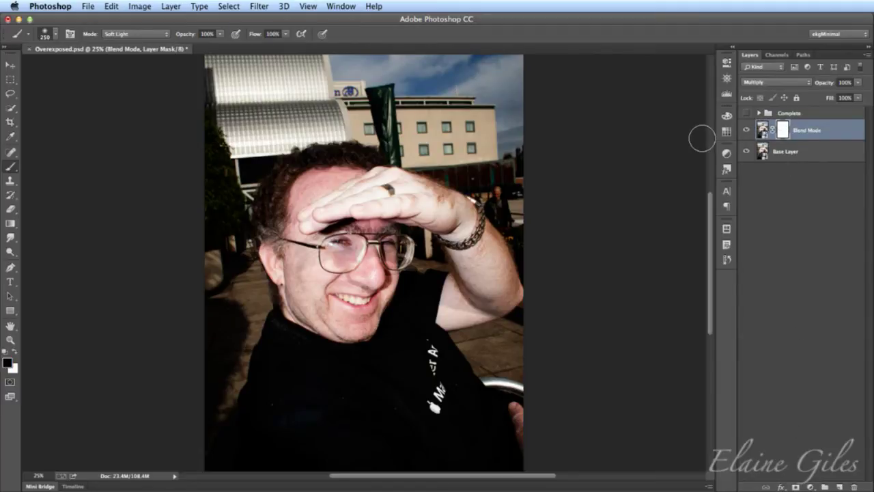
# - Set the brush's blend mode to Normal and enlarge the brush to 900 px
pyautogui.click(123, 34)
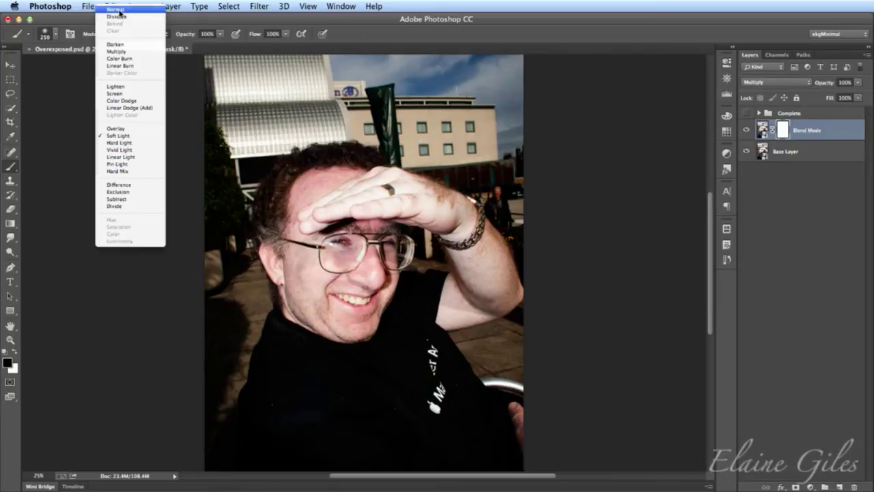
pyautogui.click(117, 9)
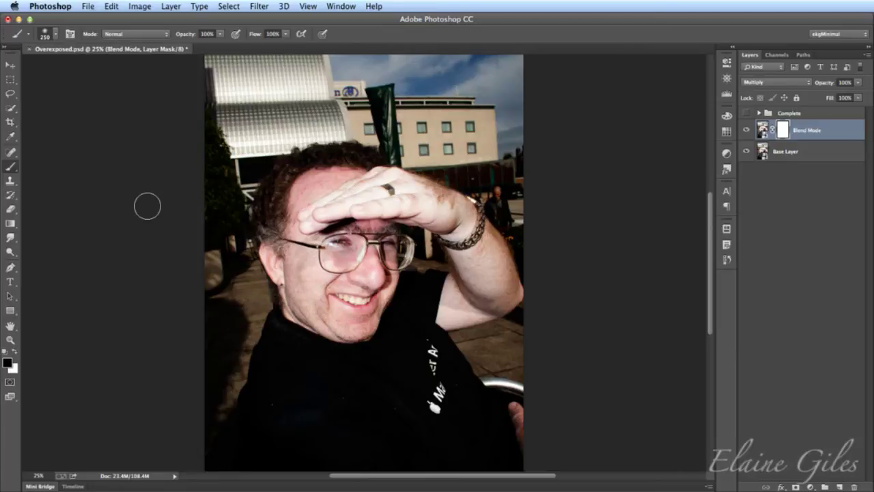
pyautogui.press(']')
pyautogui.press(']')
pyautogui.press(']')
pyautogui.press(']')
pyautogui.press(']')
pyautogui.press(']')
pyautogui.press(']')
pyautogui.press(']')
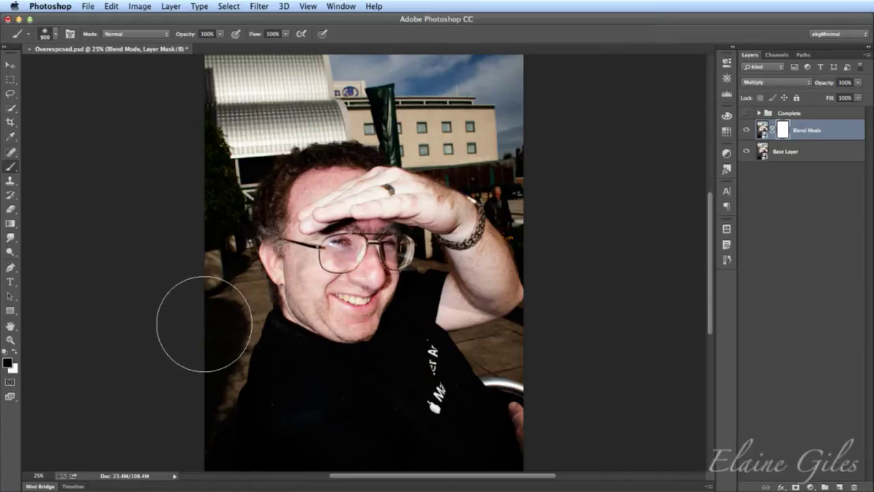
# - Paint black on the Blend Mode layer's mask over the shirt, pavement and surrounding background, leaving the face, hand and arm white
pyautogui.scroll(1, 232, 423)
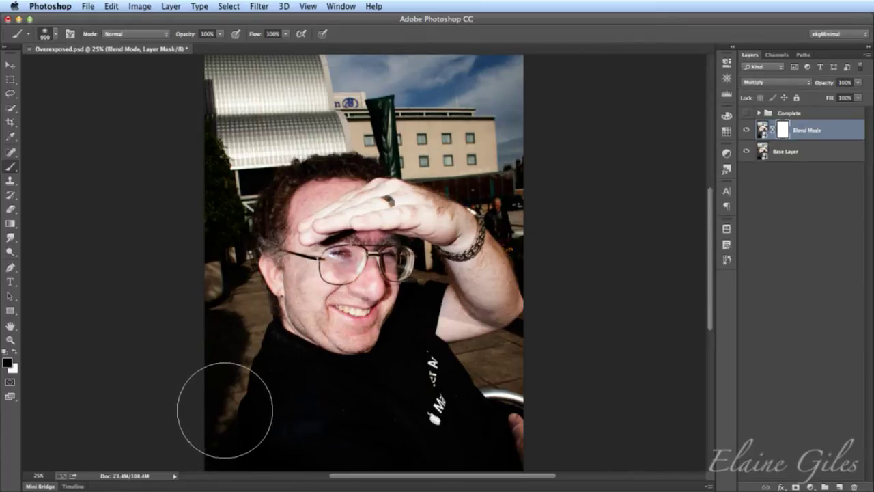
pyautogui.moveTo(211, 375)
pyautogui.mouseDown()
pyautogui.moveTo(222, 410)
pyautogui.moveTo(320, 479)
pyautogui.moveTo(230, 432)
pyautogui.moveTo(424, 463)
pyautogui.moveTo(644, 381)
pyautogui.mouseUp()
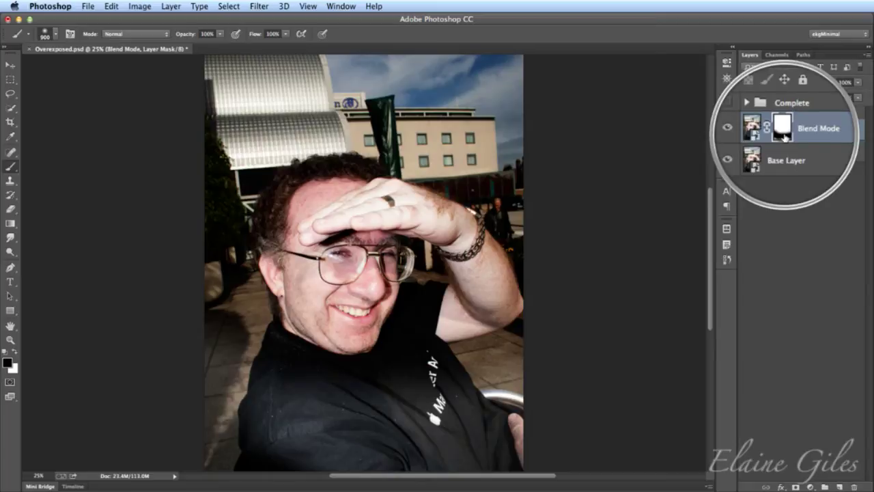
pyautogui.moveTo(218, 396)
pyautogui.mouseDown()
pyautogui.moveTo(207, 334)
pyautogui.moveTo(214, 317)
pyautogui.moveTo(220, 322)
pyautogui.moveTo(186, 204)
pyautogui.moveTo(190, 110)
pyautogui.moveTo(202, 226)
pyautogui.moveTo(221, 99)
pyautogui.moveTo(224, 112)
pyautogui.moveTo(437, 84)
pyautogui.moveTo(572, 92)
pyautogui.moveTo(259, 67)
pyautogui.moveTo(504, 165)
pyautogui.moveTo(546, 176)
pyautogui.mouseUp()
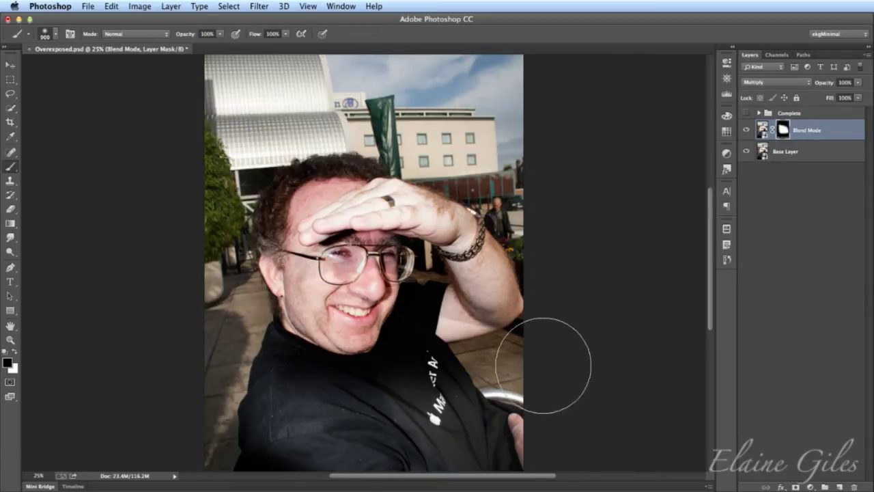
pyautogui.moveTo(331, 420)
pyautogui.mouseDown()
pyautogui.moveTo(272, 414)
pyautogui.moveTo(227, 391)
pyautogui.moveTo(261, 379)
pyautogui.mouseUp()
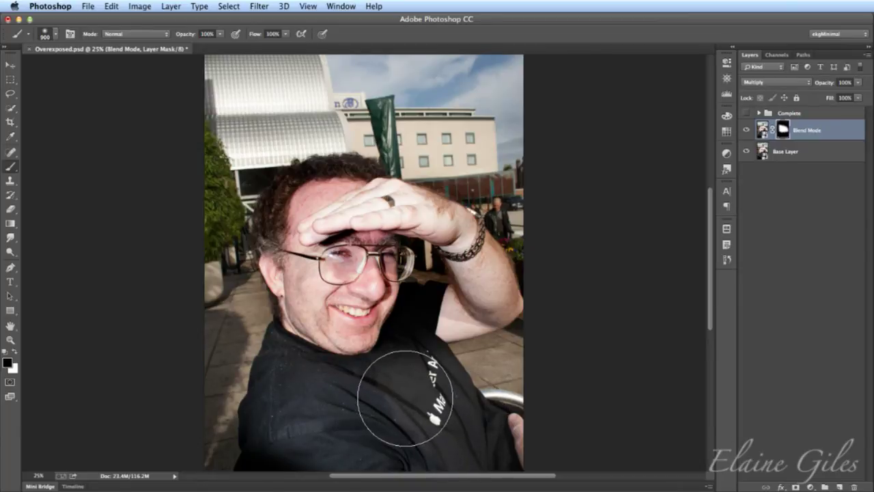
# - Mask out the bracelet area with black, paint it back with white, and compare by hiding and showing the Blend Mode layer
pyautogui.click(467, 243)
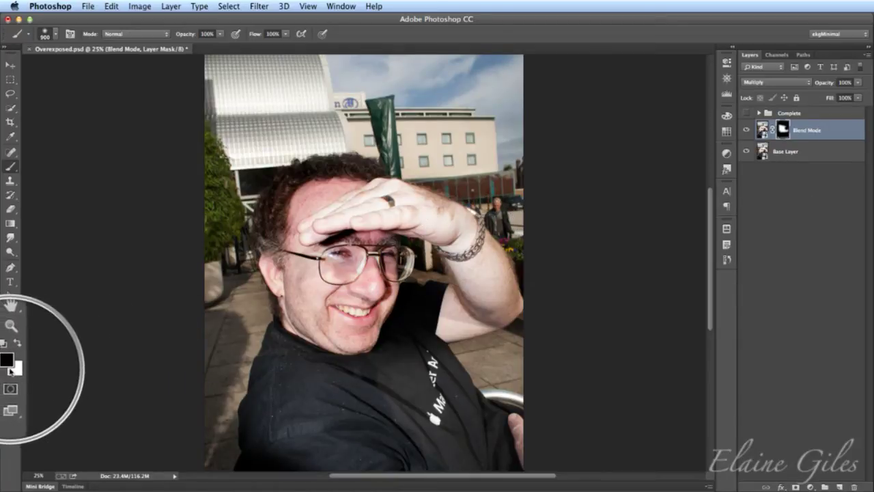
pyautogui.press('x')
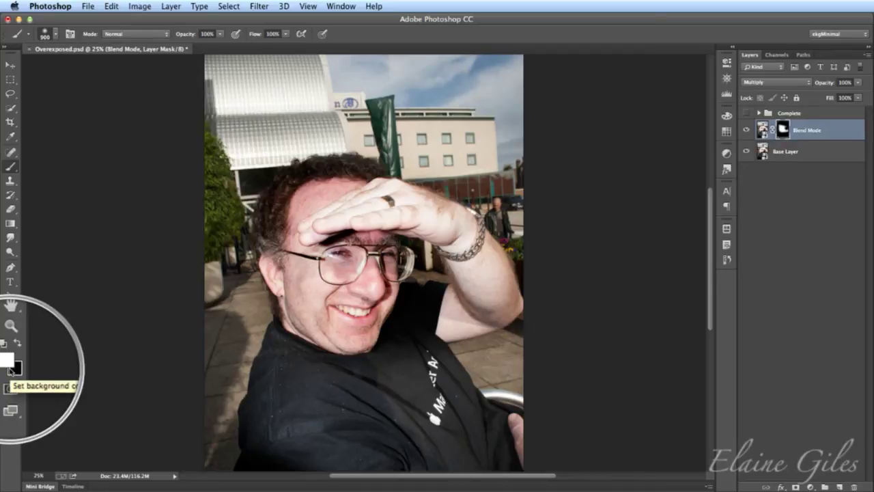
pyautogui.press('x')
pyautogui.press('x')
pyautogui.press('x')
pyautogui.press('x')
pyautogui.press('x')
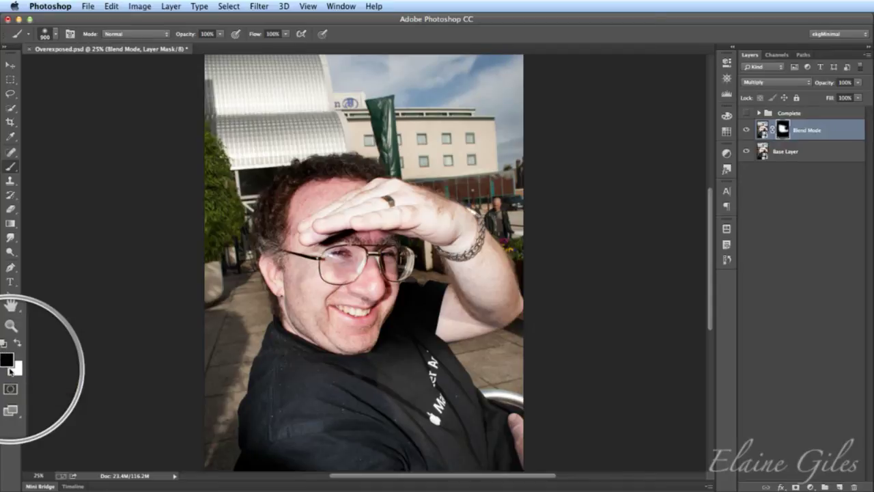
pyautogui.press('x')
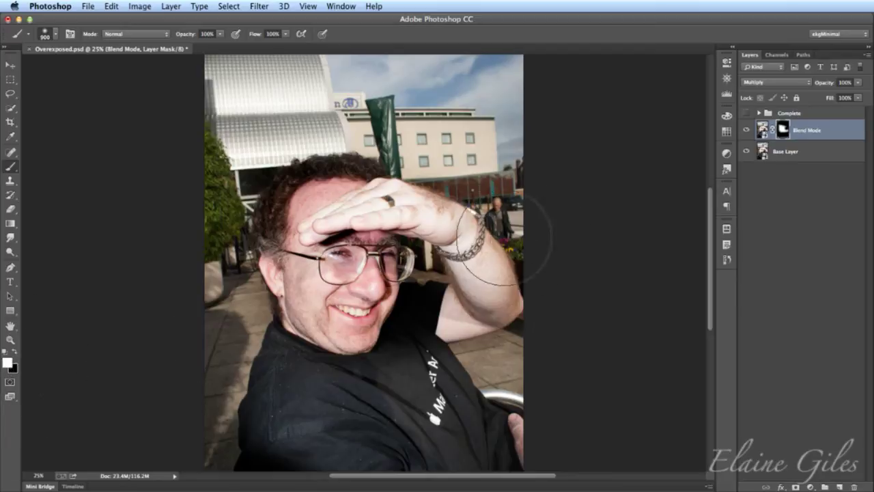
pyautogui.moveTo(479, 242)
pyautogui.mouseDown()
pyautogui.moveTo(426, 238)
pyautogui.moveTo(439, 270)
pyautogui.moveTo(473, 260)
pyautogui.moveTo(439, 234)
pyautogui.moveTo(405, 232)
pyautogui.moveTo(478, 287)
pyautogui.moveTo(425, 243)
pyautogui.moveTo(429, 255)
pyautogui.moveTo(475, 284)
pyautogui.moveTo(452, 249)
pyautogui.moveTo(420, 232)
pyautogui.moveTo(428, 244)
pyautogui.moveTo(373, 253)
pyautogui.moveTo(394, 285)
pyautogui.moveTo(412, 283)
pyautogui.moveTo(349, 290)
pyautogui.moveTo(360, 262)
pyautogui.moveTo(352, 239)
pyautogui.moveTo(340, 215)
pyautogui.moveTo(315, 214)
pyautogui.moveTo(308, 223)
pyautogui.moveTo(319, 236)
pyautogui.moveTo(323, 276)
pyautogui.moveTo(368, 223)
pyautogui.moveTo(390, 239)
pyautogui.moveTo(399, 286)
pyautogui.moveTo(368, 305)
pyautogui.moveTo(420, 317)
pyautogui.mouseUp()
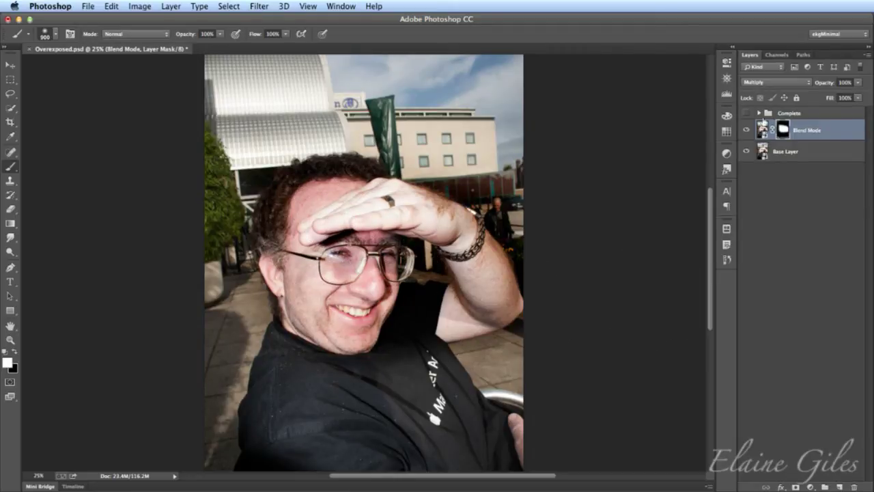
pyautogui.click(747, 132)
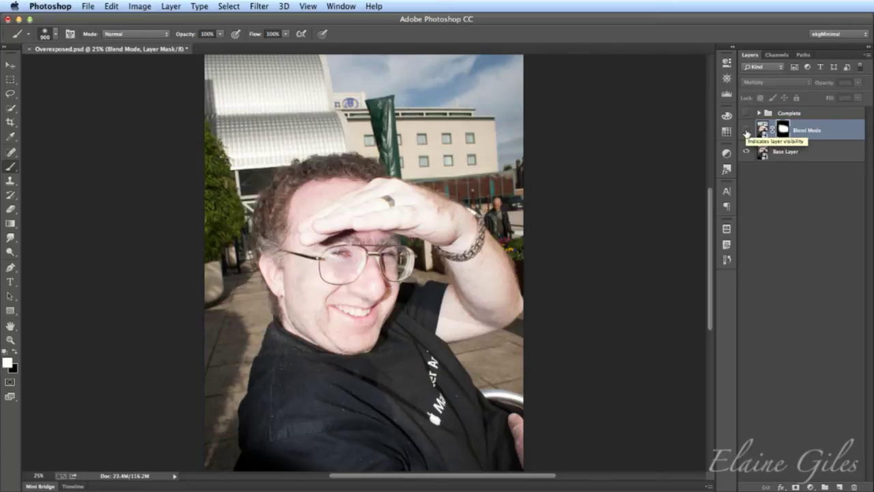
pyautogui.click(746, 132)
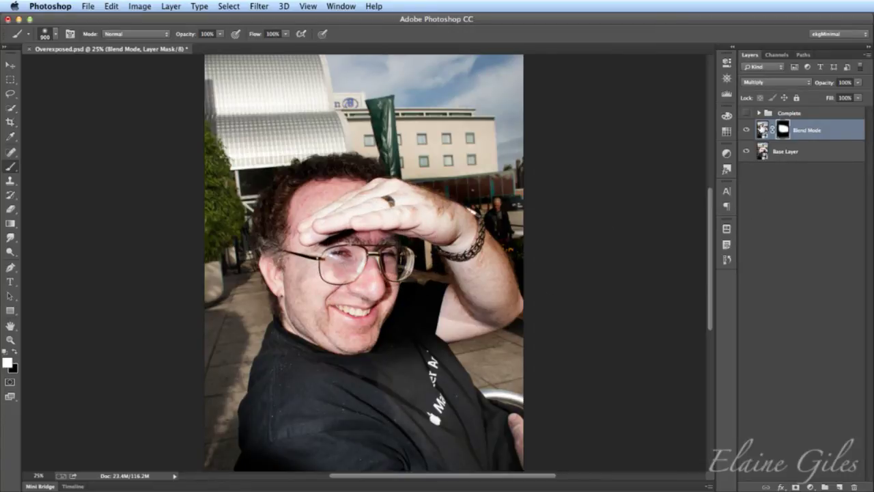
# - Duplicate the Blend Mode layer with its mask and rename the copy Blend Mode 2
pyautogui.click(761, 128)
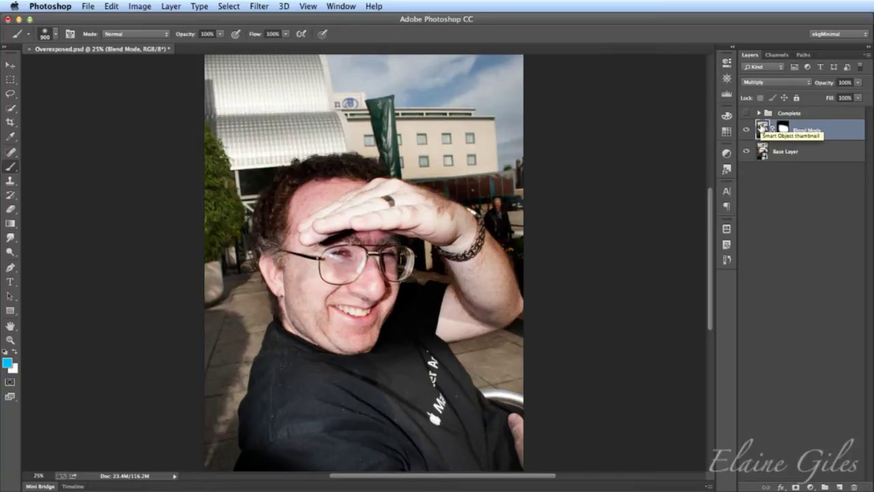
pyautogui.press('super+j')
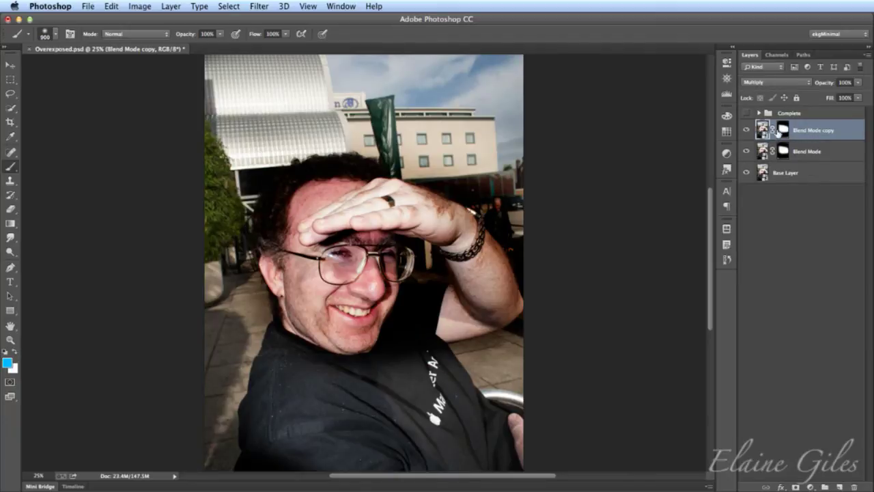
pyautogui.doubleClick(830, 132)
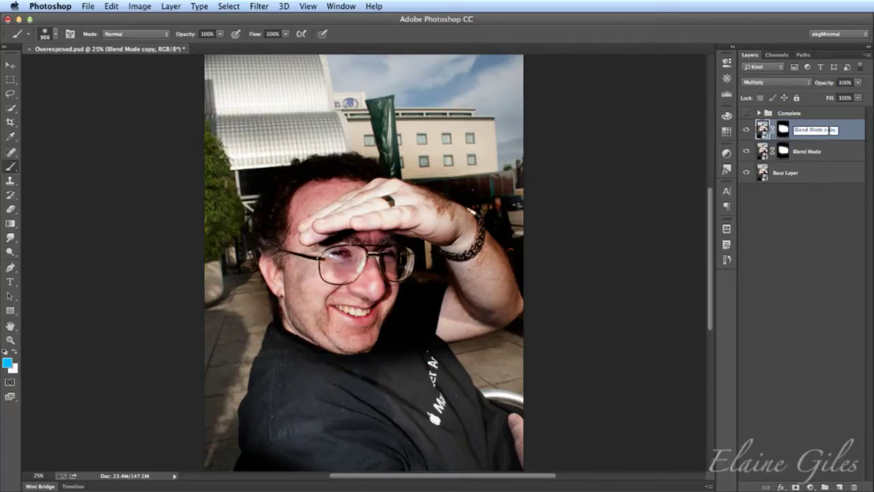
pyautogui.write('2')
pyautogui.press('Return')
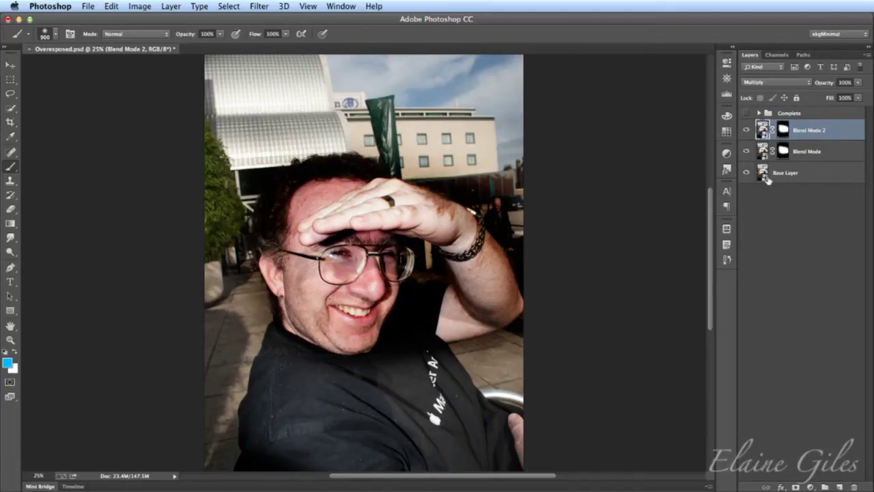
# - Paint black on the Blend Mode 2 mask over the face and surroundings, leaving only the raised hand and wrist
pyautogui.click(783, 130)
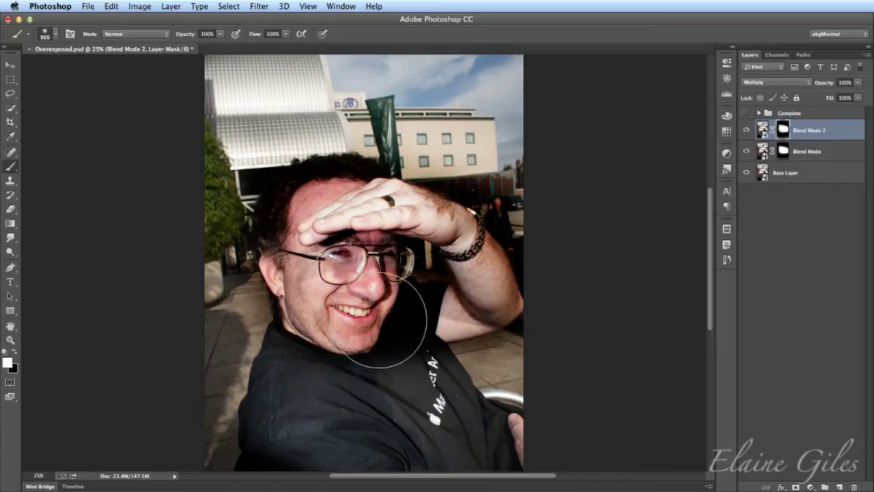
pyautogui.moveTo(400, 321)
pyautogui.mouseDown()
pyautogui.moveTo(342, 319)
pyautogui.moveTo(358, 326)
pyautogui.moveTo(367, 307)
pyautogui.moveTo(325, 297)
pyautogui.moveTo(364, 297)
pyautogui.moveTo(369, 285)
pyautogui.moveTo(355, 287)
pyautogui.moveTo(367, 279)
pyautogui.moveTo(391, 282)
pyautogui.moveTo(413, 323)
pyautogui.moveTo(451, 336)
pyautogui.moveTo(500, 293)
pyautogui.moveTo(405, 331)
pyautogui.moveTo(335, 321)
pyautogui.moveTo(253, 285)
pyautogui.moveTo(226, 184)
pyautogui.moveTo(338, 134)
pyautogui.moveTo(396, 129)
pyautogui.moveTo(443, 135)
pyautogui.moveTo(530, 196)
pyautogui.moveTo(525, 189)
pyautogui.moveTo(461, 147)
pyautogui.moveTo(462, 166)
pyautogui.moveTo(458, 153)
pyautogui.moveTo(357, 110)
pyautogui.moveTo(275, 116)
pyautogui.moveTo(232, 147)
pyautogui.moveTo(202, 214)
pyautogui.moveTo(224, 171)
pyautogui.moveTo(334, 111)
pyautogui.moveTo(336, 131)
pyautogui.moveTo(249, 193)
pyautogui.moveTo(212, 248)
pyautogui.moveTo(281, 179)
pyautogui.moveTo(267, 183)
pyautogui.moveTo(217, 249)
pyautogui.moveTo(245, 300)
pyautogui.moveTo(377, 344)
pyautogui.moveTo(359, 325)
pyautogui.moveTo(267, 294)
pyautogui.moveTo(257, 297)
pyautogui.moveTo(383, 335)
pyautogui.mouseUp()
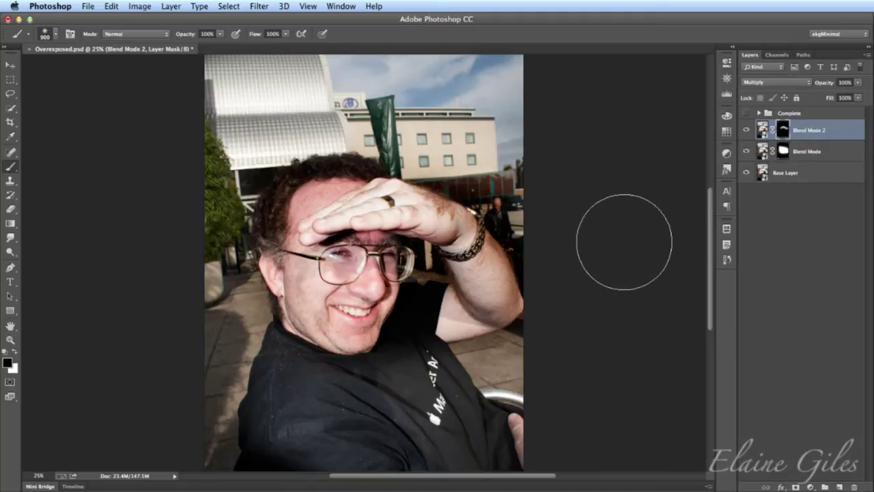
# - Hide Base Layer and paint white on the Blend Mode layer's mask to fill in the gaps around the face and hair
pyautogui.click(746, 174)
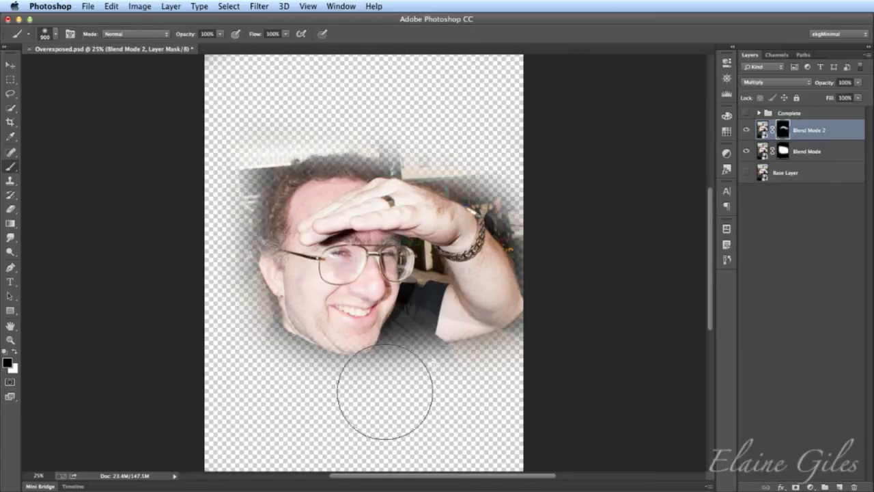
pyautogui.press('x')
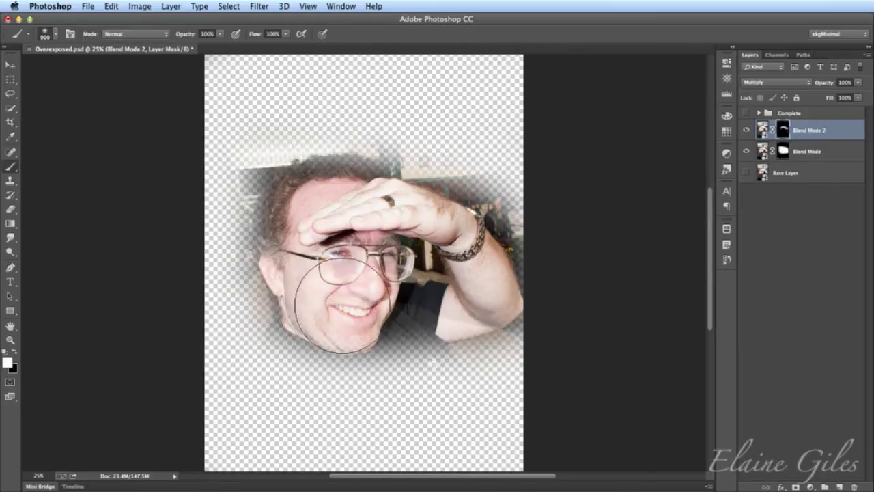
pyautogui.click(813, 151)
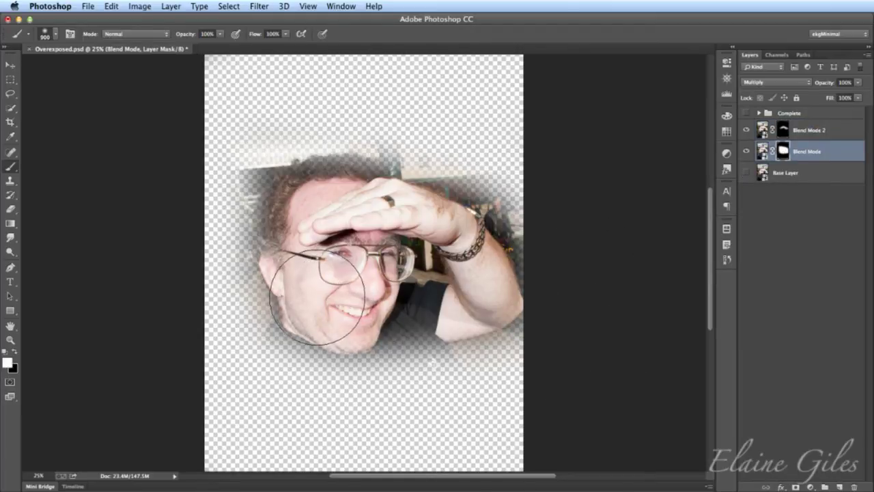
pyautogui.moveTo(357, 314)
pyautogui.mouseDown()
pyautogui.moveTo(335, 312)
pyautogui.moveTo(321, 273)
pyautogui.moveTo(296, 256)
pyautogui.moveTo(305, 257)
pyautogui.moveTo(321, 213)
pyautogui.moveTo(313, 204)
pyautogui.moveTo(359, 205)
pyautogui.moveTo(320, 211)
pyautogui.moveTo(341, 246)
pyautogui.moveTo(377, 231)
pyautogui.moveTo(417, 277)
pyautogui.moveTo(414, 304)
pyautogui.moveTo(318, 293)
pyautogui.moveTo(348, 294)
pyautogui.mouseUp()
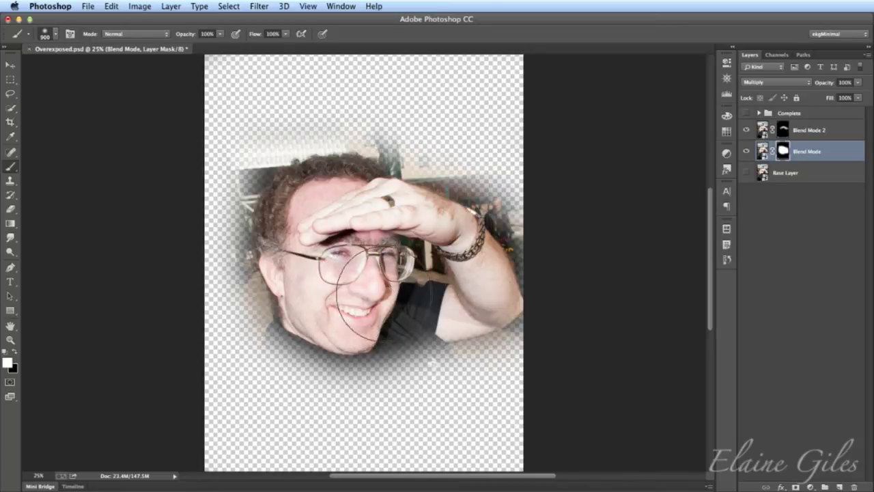
# - Hide the Blend Mode layer and paint white over the hand and wrist on the Blend Mode 2 mask, reducing the brush to 250 px
pyautogui.click(746, 152)
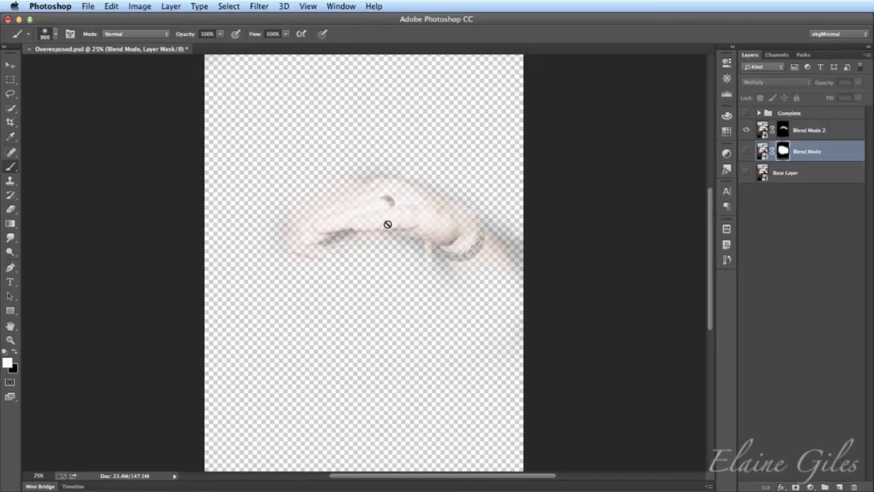
pyautogui.click(831, 130)
pyautogui.click(783, 130)
pyautogui.press('[')
pyautogui.press('[')
pyautogui.press('[')
pyautogui.press('[')
pyautogui.press('[')
pyautogui.moveTo(328, 230); pyautogui.dragTo(347, 211)
pyautogui.press('[')
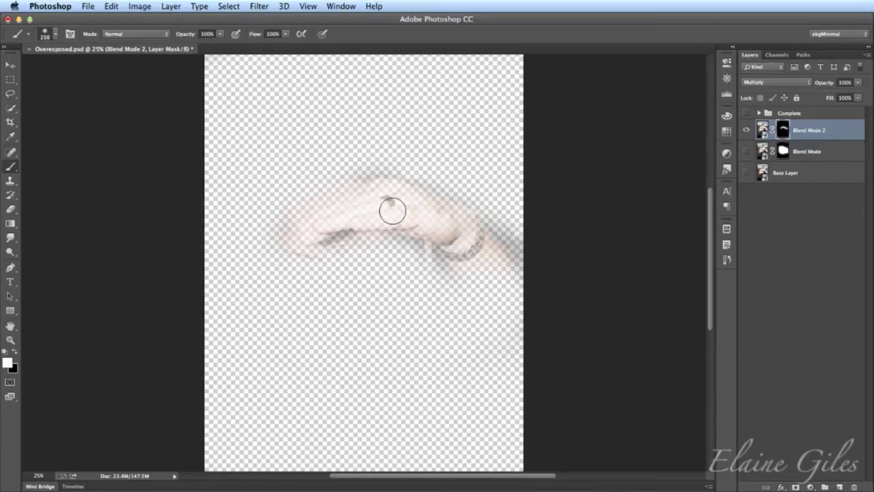
pyautogui.moveTo(392, 207)
pyautogui.mouseDown()
pyautogui.moveTo(298, 236)
pyautogui.moveTo(366, 195)
pyautogui.moveTo(403, 193)
pyautogui.moveTo(419, 203)
pyautogui.moveTo(384, 198)
pyautogui.moveTo(376, 189)
pyautogui.moveTo(384, 185)
pyautogui.moveTo(477, 238)
pyautogui.moveTo(434, 198)
pyautogui.moveTo(387, 187)
pyautogui.moveTo(340, 214)
pyautogui.moveTo(448, 211)
pyautogui.moveTo(464, 238)
pyautogui.moveTo(453, 244)
pyautogui.moveTo(401, 223)
pyautogui.moveTo(310, 237)
pyautogui.moveTo(399, 208)
pyautogui.moveTo(431, 212)
pyautogui.moveTo(442, 239)
pyautogui.mouseUp()
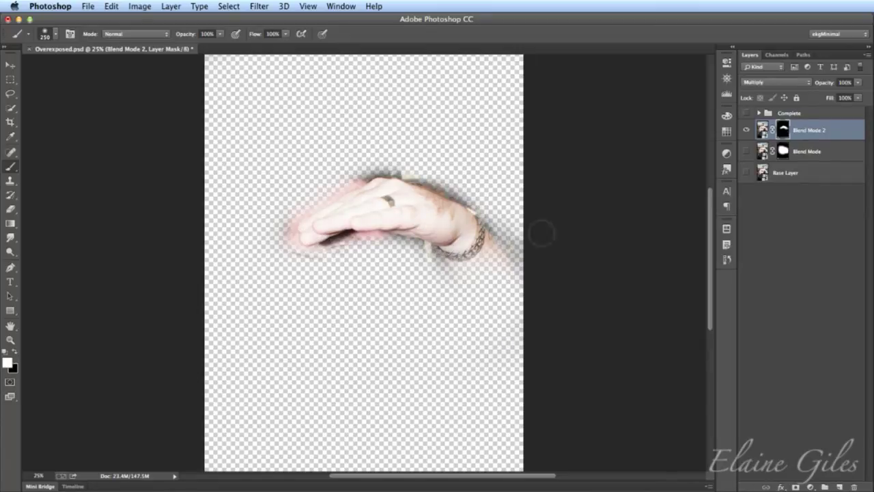
# - Make the Blend Mode layer and Base Layer visible again
pyautogui.click(746, 151)
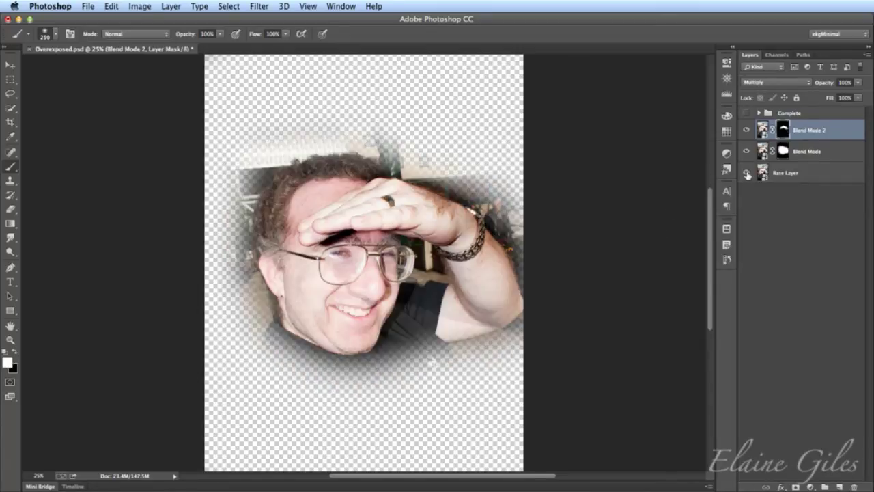
pyautogui.click(746, 173)
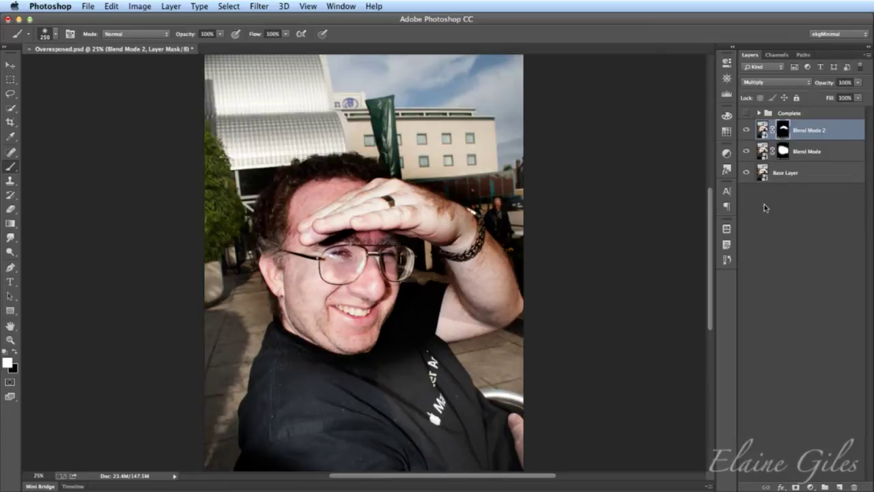
# - Toggle both Blend Mode layers off and on to compare the correction, and close Overexposed.psd without saving
pyautogui.click(745, 151)
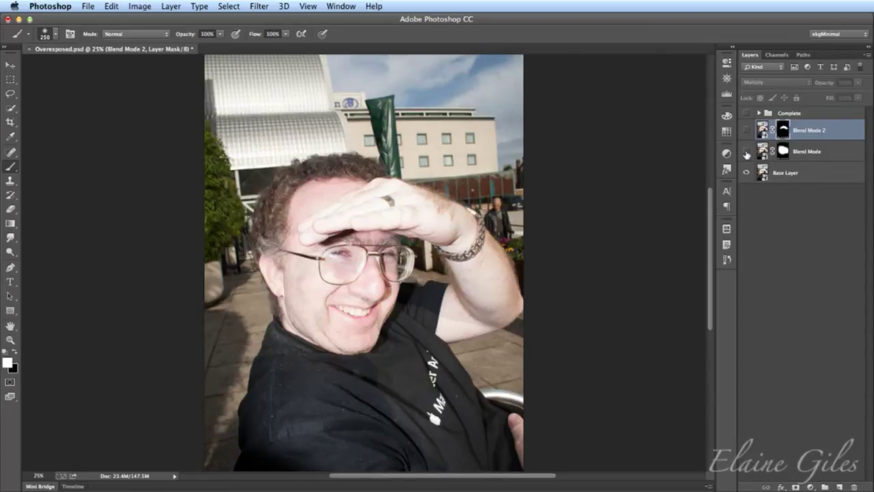
pyautogui.click(747, 153)
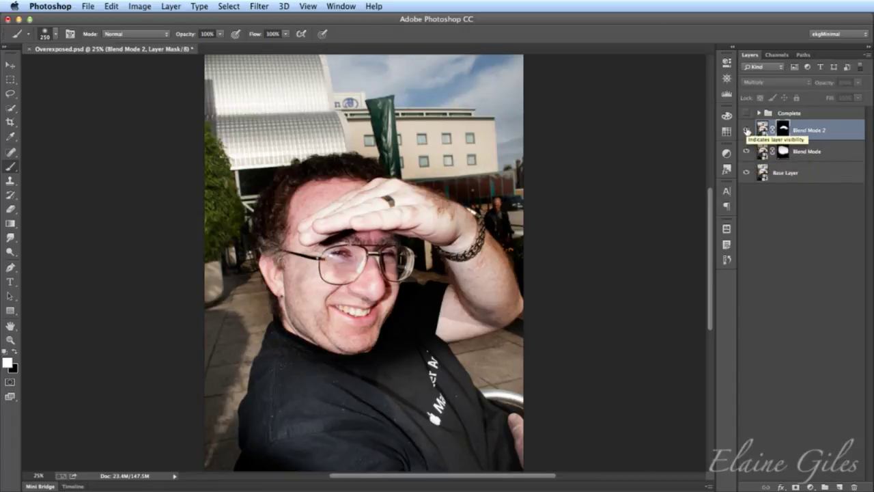
pyautogui.click(746, 130)
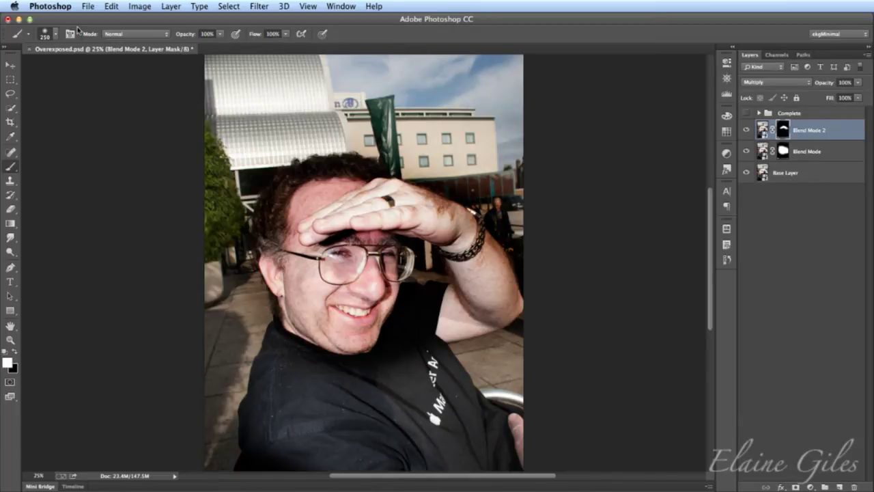
pyautogui.click(29, 49)
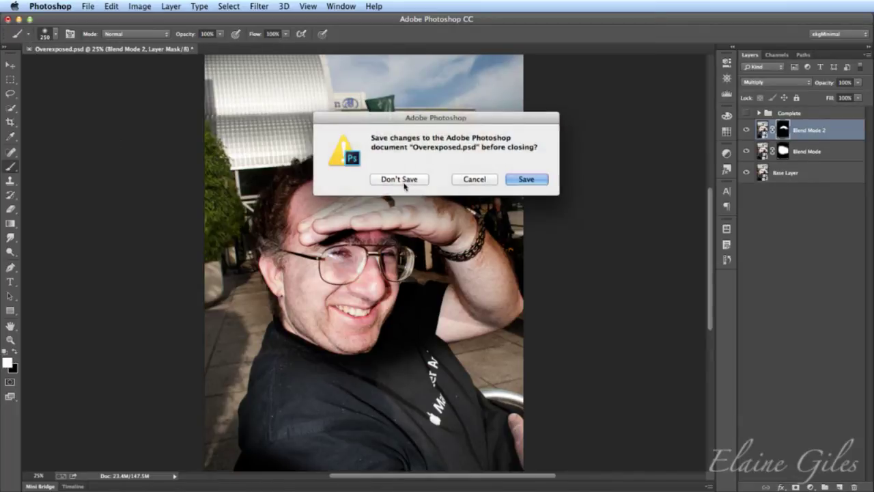
pyautogui.click(410, 178)
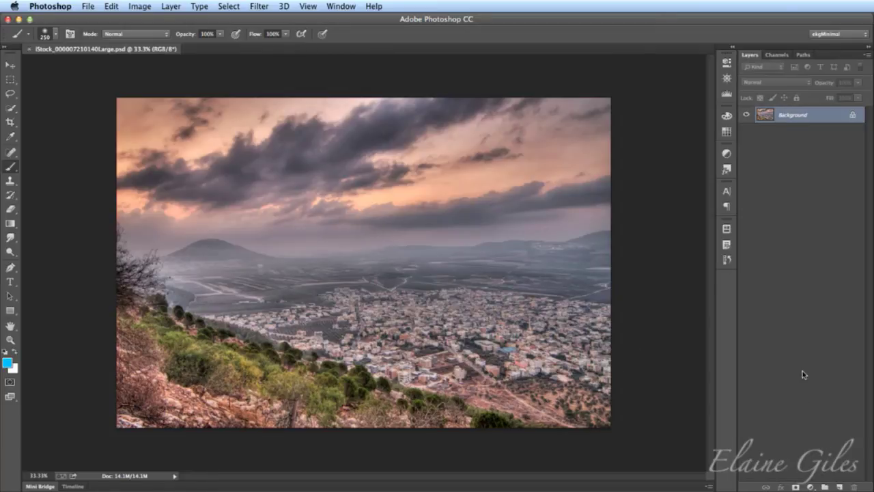
# - Duplicate the Background layer and set the copy's blend mode to Multiply
pyautogui.press('super+j')
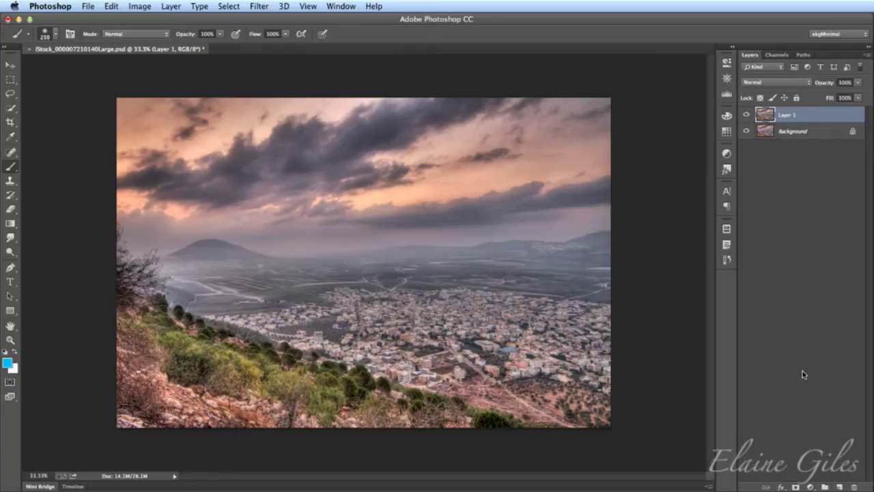
pyautogui.click(789, 85)
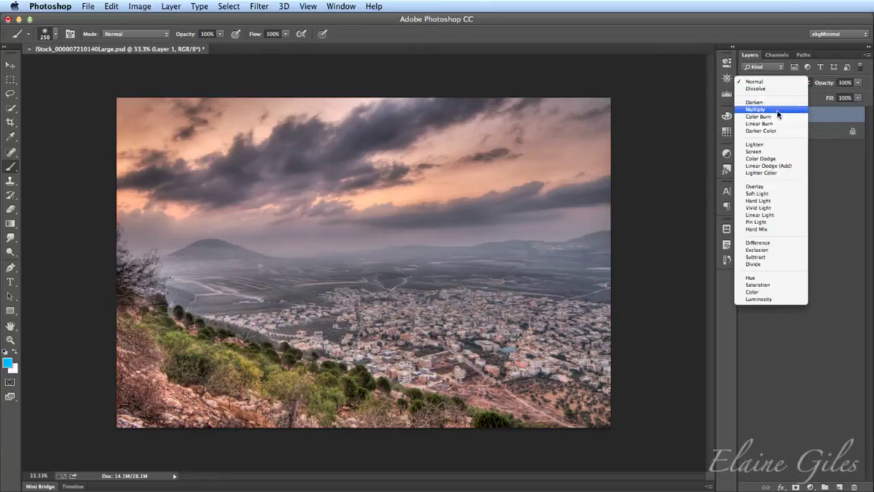
pyautogui.click(779, 114)
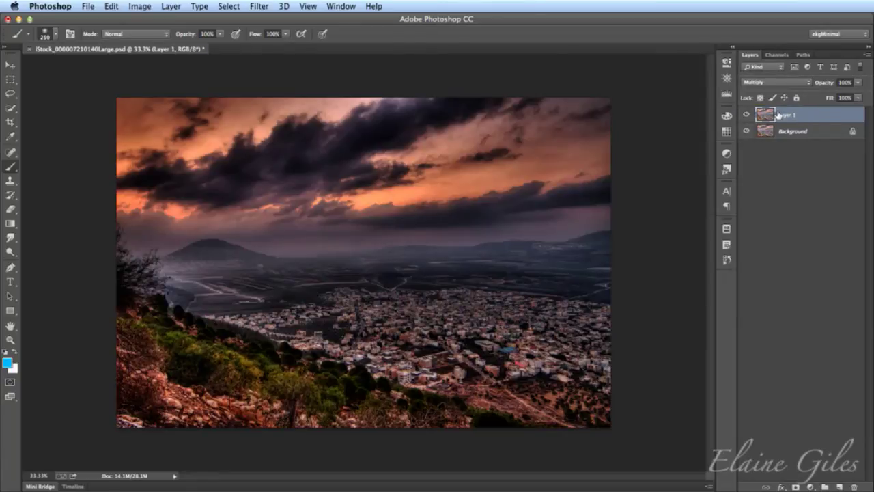
# - Lower Layer 1's opacity to 45% and return its blend mode to Normal
pyautogui.click(858, 83)
pyautogui.moveTo(855, 97); pyautogui.dragTo(831, 95)
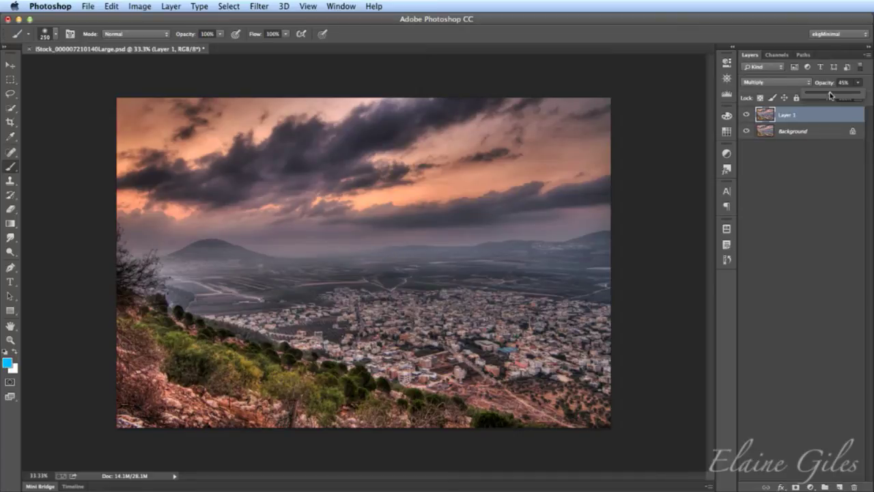
pyautogui.click(818, 143)
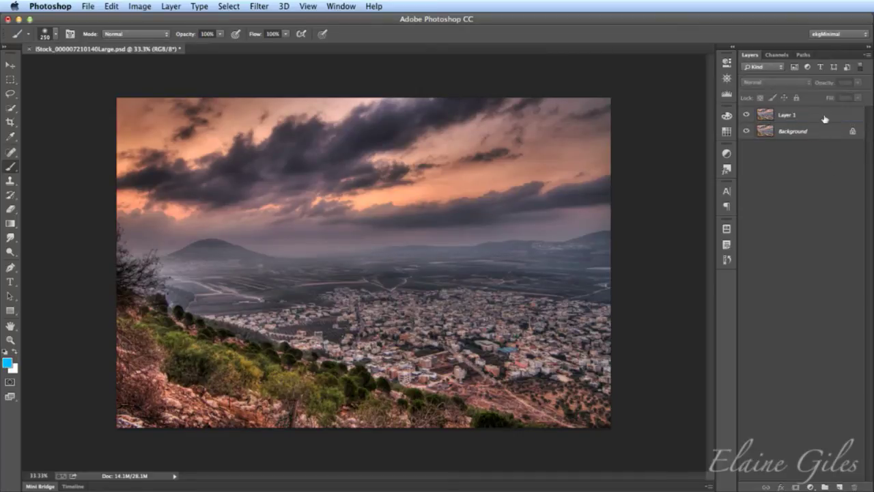
pyautogui.click(795, 118)
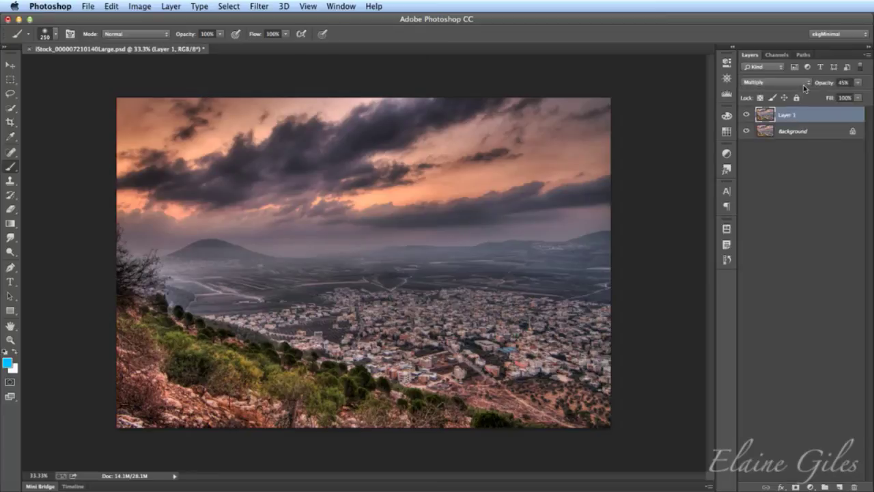
pyautogui.click(809, 83)
pyautogui.click(786, 53)
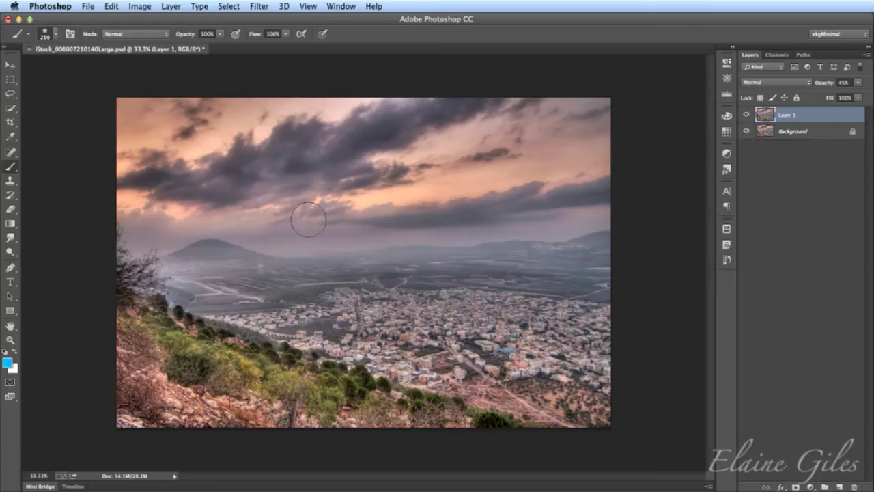
# - Look at the Dodge, Burn and Sponge tool group, and delete the duplicated Layer 1
pyautogui.click(11, 253)
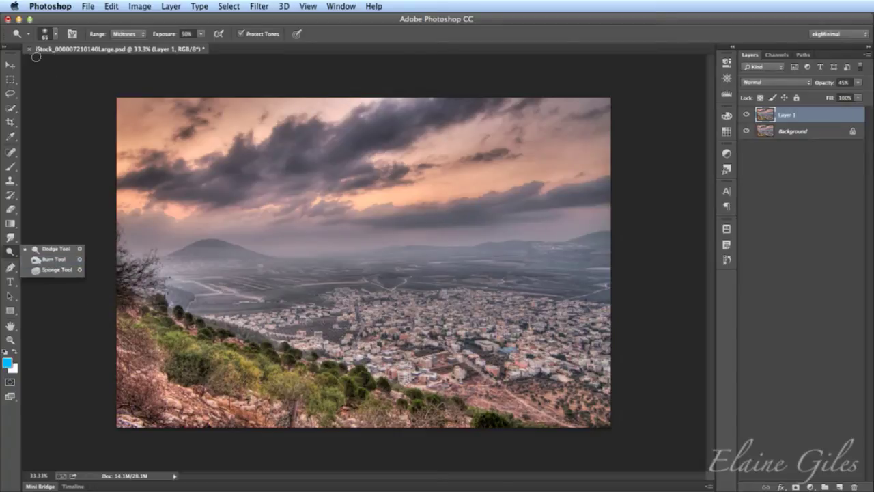
pyautogui.click(10, 65)
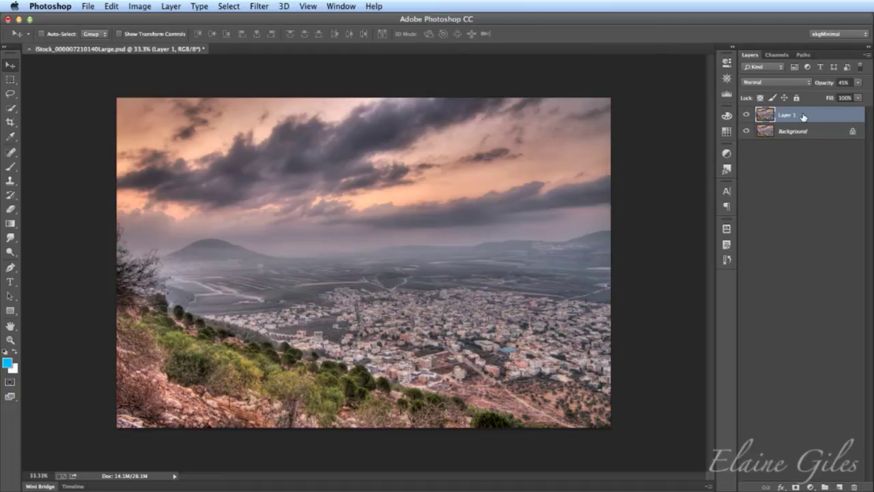
pyautogui.moveTo(804, 116); pyautogui.dragTo(852, 486)
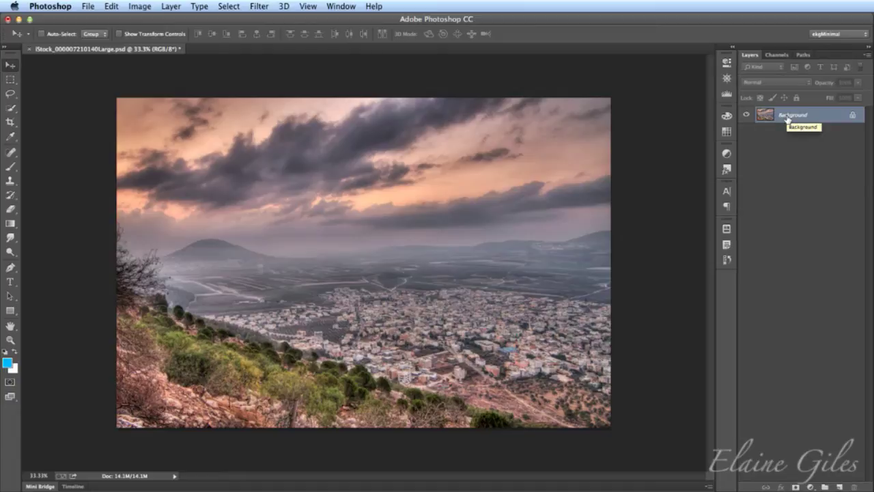
# - Try adding an empty layer above the Background with default settings, and delete it
pyautogui.moveTo(853, 123)
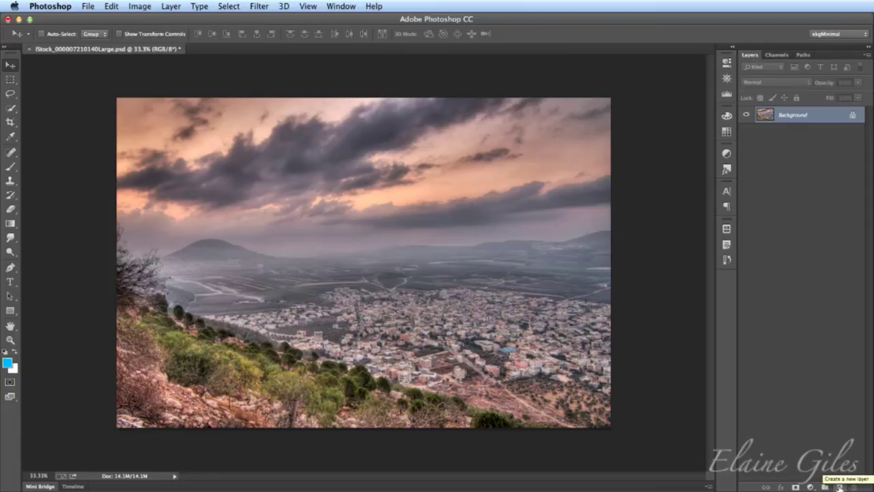
pyautogui.click(839, 486)
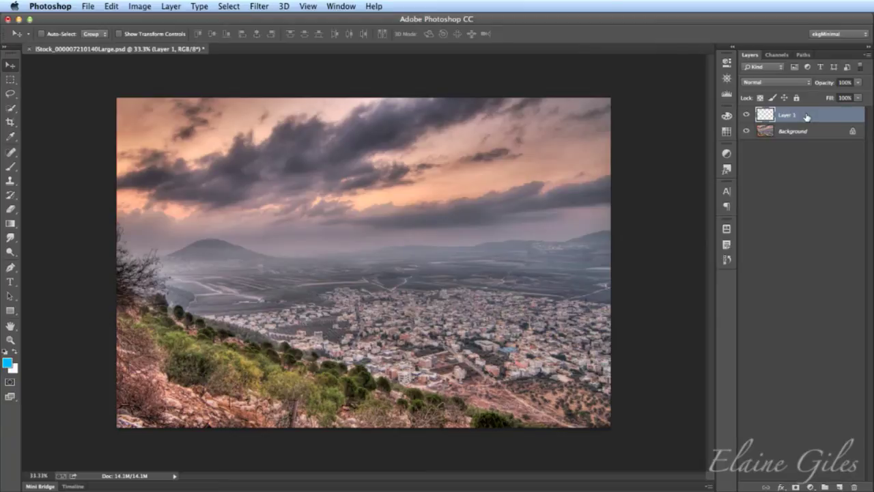
pyautogui.moveTo(806, 117); pyautogui.dragTo(853, 486)
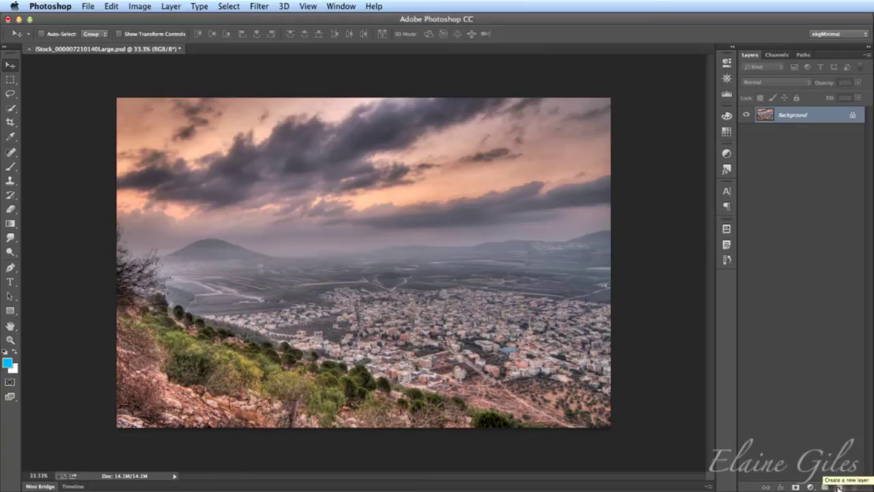
# - Create a new layer named Blend Layer in Overlay mode, filled with the Overlay-neutral color (50% gray)
pyautogui.keyDown('alt'); pyautogui.click(838, 486); pyautogui.keyUp('alt')
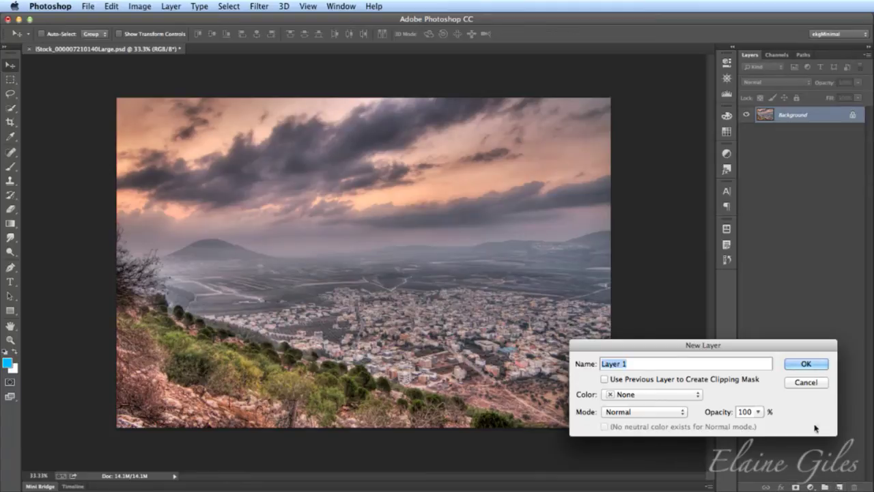
pyautogui.moveTo(749, 347); pyautogui.dragTo(457, 183)
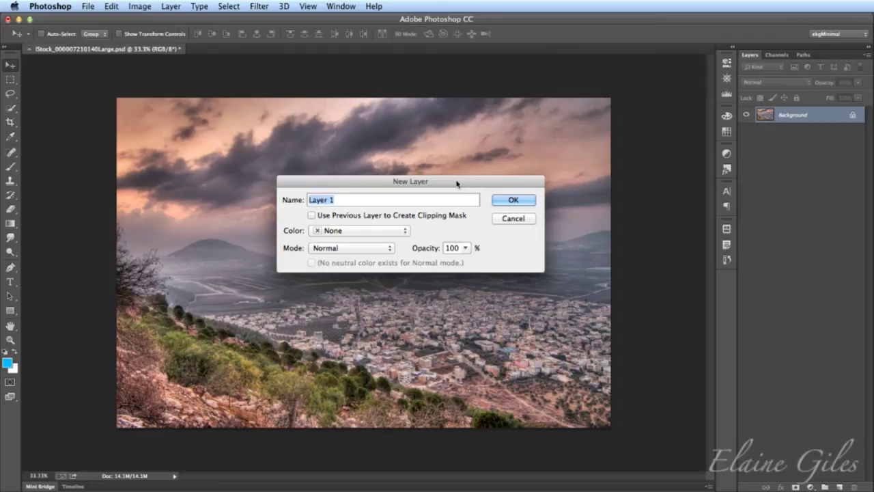
pyautogui.write('Blend M')
pyautogui.press('BackSpace')
pyautogui.write('Layer')
pyautogui.click(372, 251)
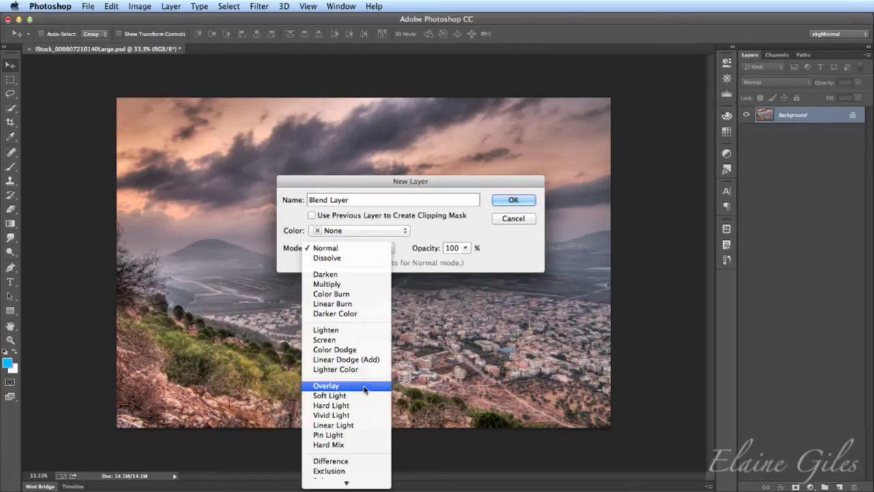
pyautogui.click(434, 230)
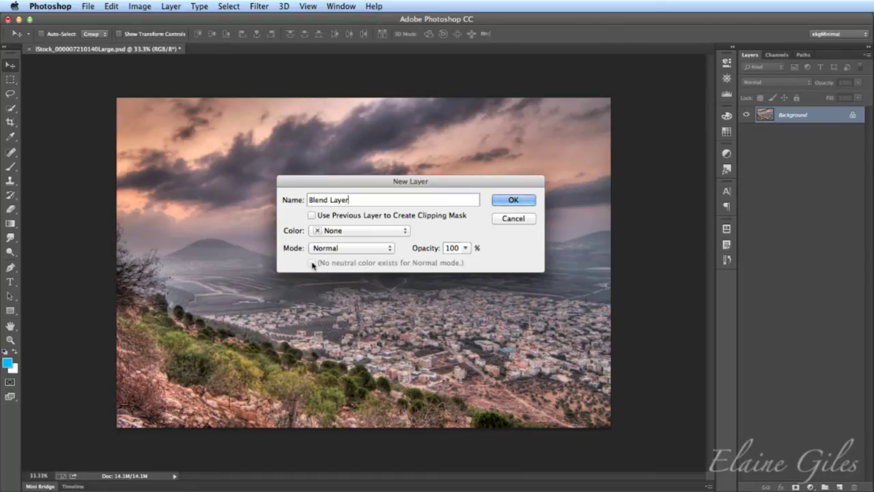
pyautogui.click(362, 251)
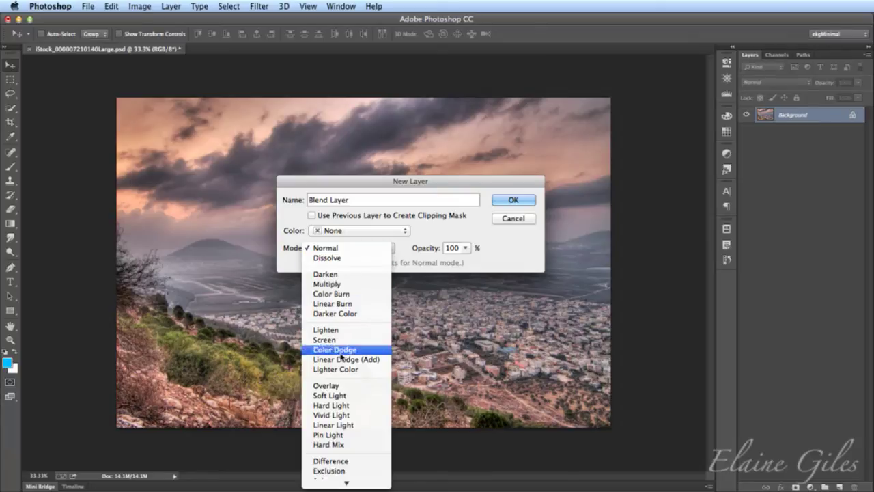
pyautogui.click(346, 386)
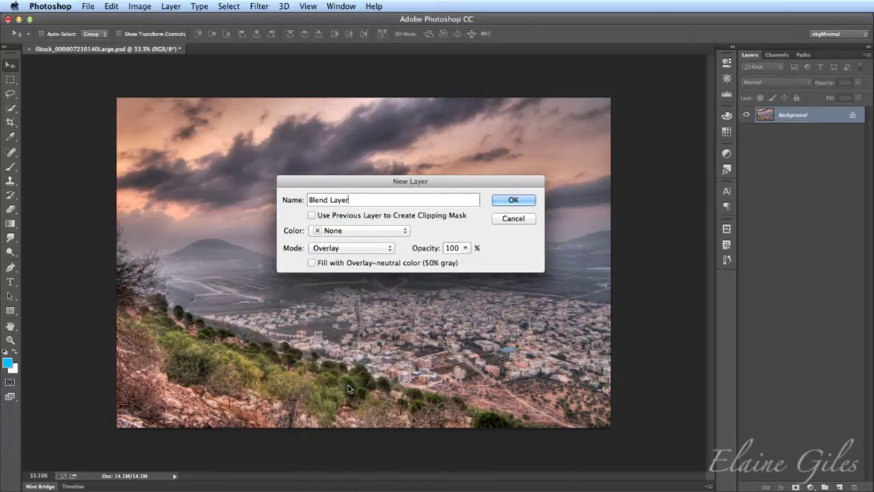
pyautogui.click(311, 264)
pyautogui.click(521, 200)
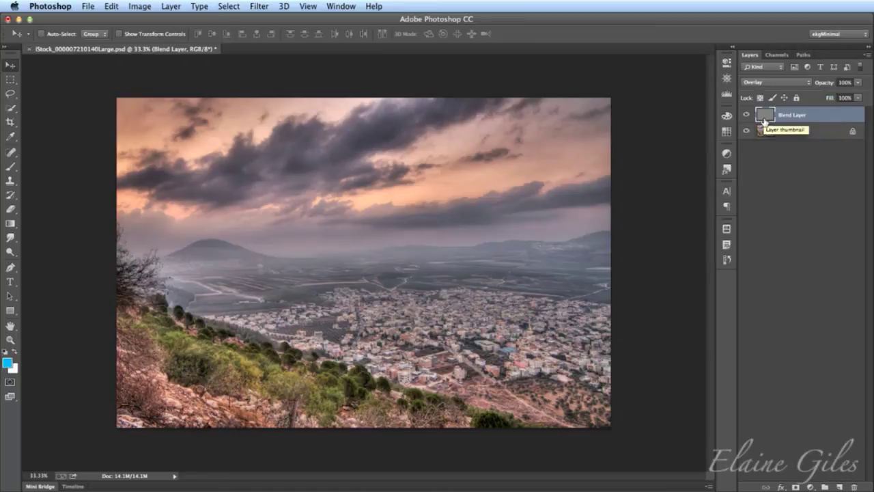
# - Switch Blend Layer's mode to Normal to inspect the gray fill, and set it back to Overlay
pyautogui.click(774, 82)
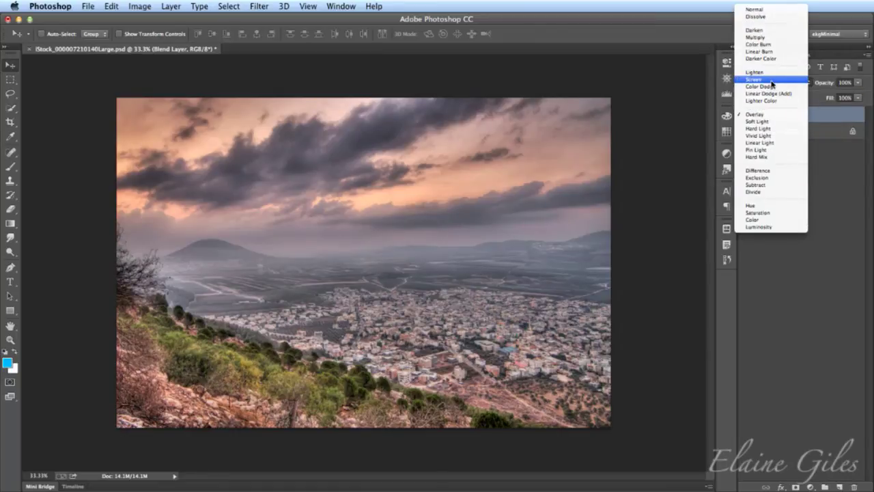
pyautogui.click(768, 10)
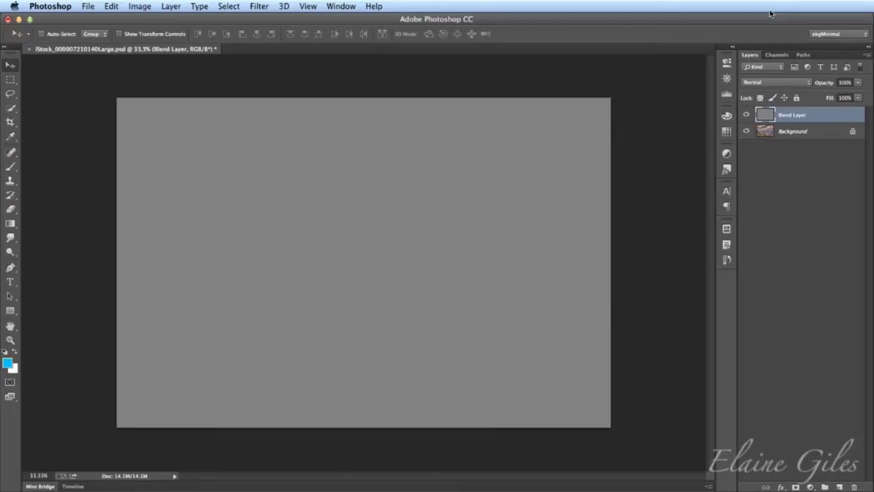
pyautogui.click(772, 83)
pyautogui.click(771, 185)
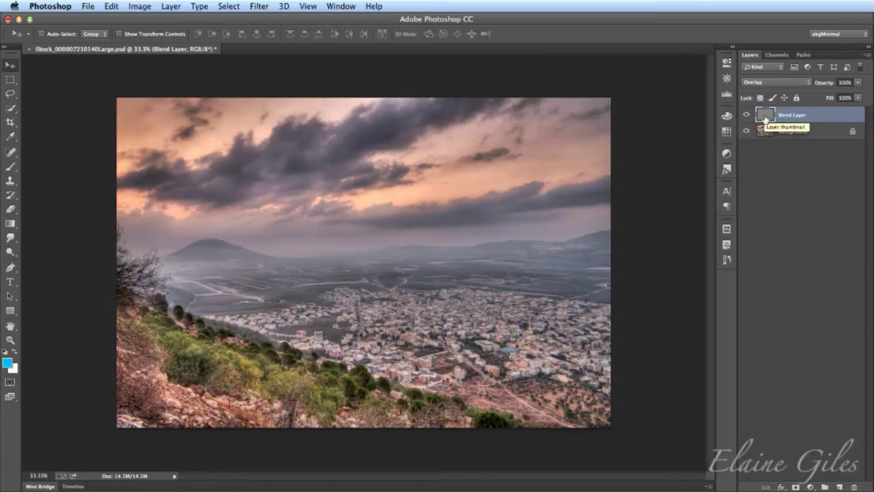
# - Reset the colors to default black and white, and brush black over the town area on Blend Layer
pyautogui.press('b')
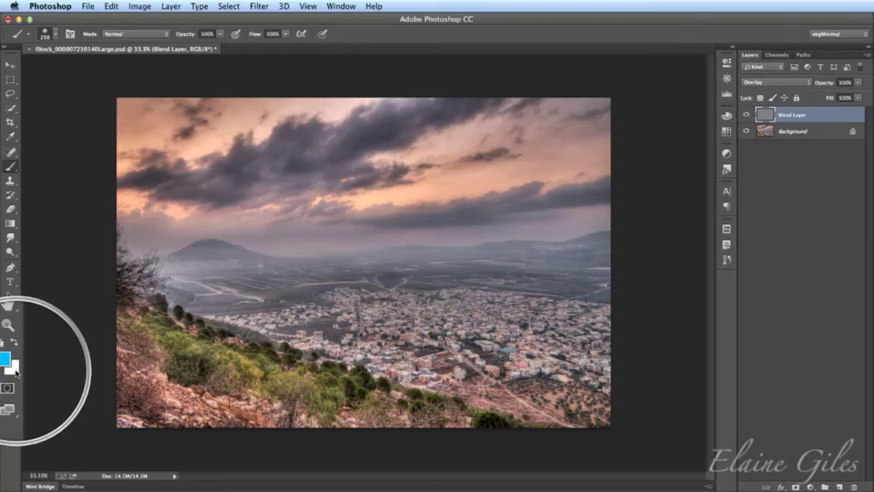
pyautogui.press('d')
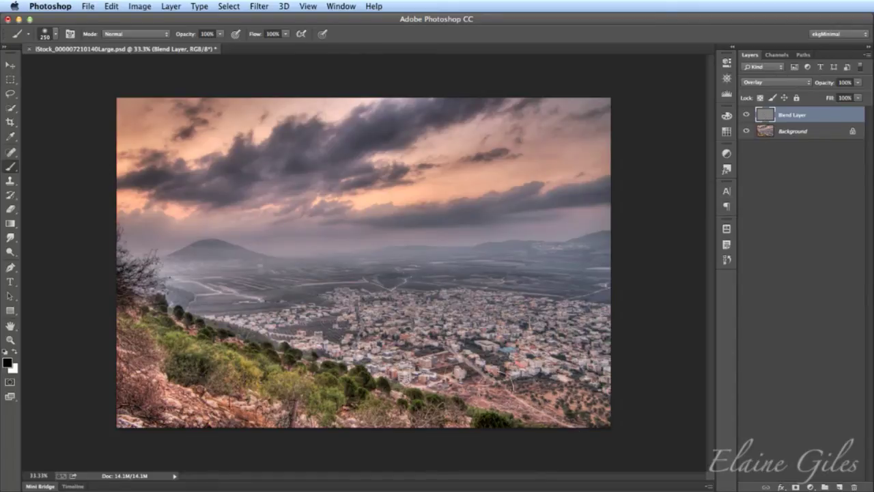
pyautogui.press('[')
pyautogui.press('[')
pyautogui.press('[')
pyautogui.press('[')
pyautogui.moveTo(594, 421)
pyautogui.mouseDown()
pyautogui.moveTo(596, 310)
pyautogui.moveTo(358, 301)
pyautogui.moveTo(219, 308)
pyautogui.moveTo(377, 368)
pyautogui.moveTo(582, 422)
pyautogui.moveTo(588, 404)
pyautogui.moveTo(578, 349)
pyautogui.moveTo(563, 337)
pyautogui.moveTo(310, 326)
pyautogui.moveTo(555, 397)
pyautogui.moveTo(552, 371)
pyautogui.moveTo(378, 344)
pyautogui.mouseUp()
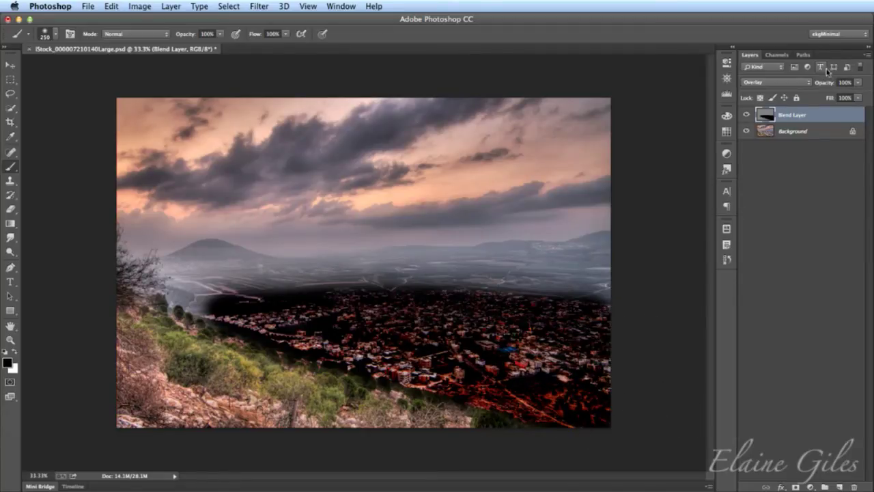
# - Try Blend Layer at 50% opacity, restore it to 100%, and keep the layer selected
pyautogui.click(859, 97)
pyautogui.moveTo(859, 98); pyautogui.dragTo(833, 95)
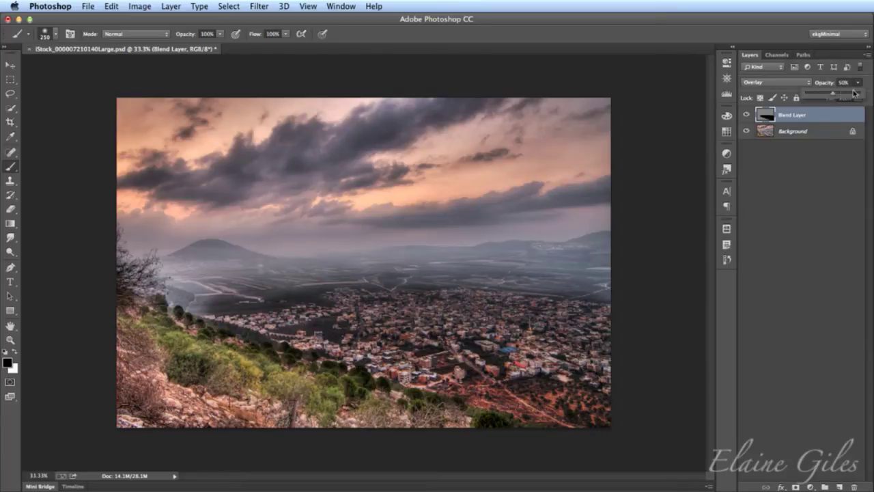
pyautogui.click(858, 83)
pyautogui.click(858, 82)
pyautogui.moveTo(844, 96); pyautogui.dragTo(865, 97)
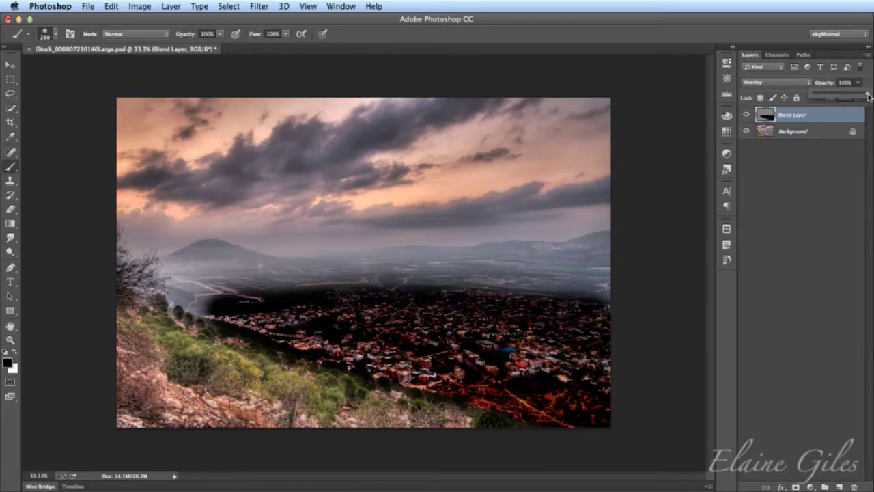
pyautogui.click(798, 202)
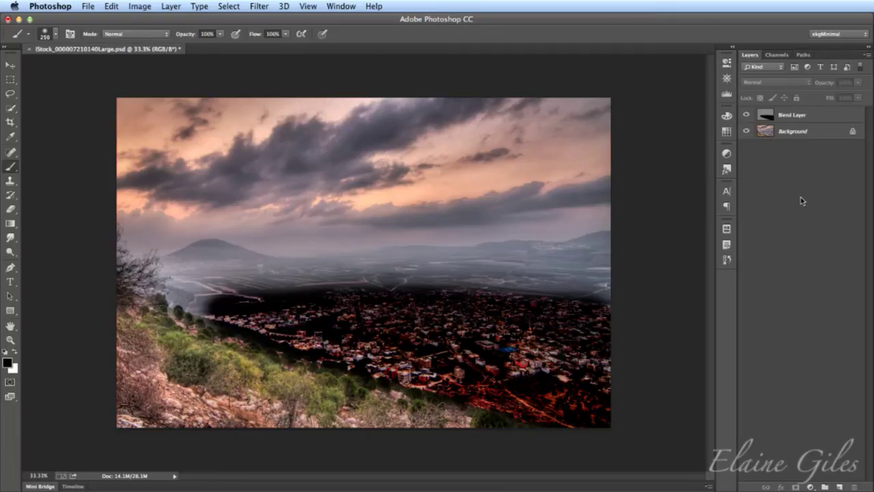
pyautogui.click(819, 120)
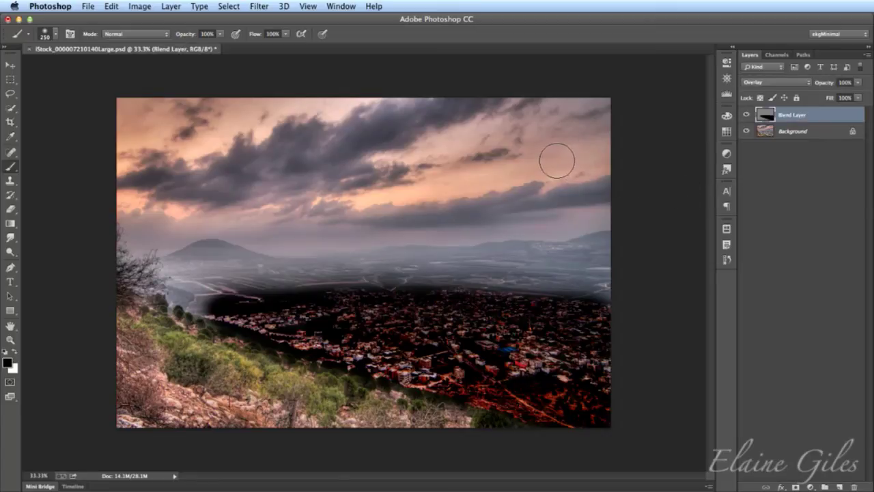
# - Enlarge the brush to 1700 px and paint black across the sky on Blend Layer
pyautogui.press(']')
pyautogui.press(']')
pyautogui.press(']')
pyautogui.press(']')
pyautogui.press(']')
pyautogui.press(']')
pyautogui.press(']')
pyautogui.press(']')
pyautogui.press(']')
pyautogui.press(']')
pyautogui.press(']')
pyautogui.press(']')
pyautogui.press(']')
pyautogui.press(']')
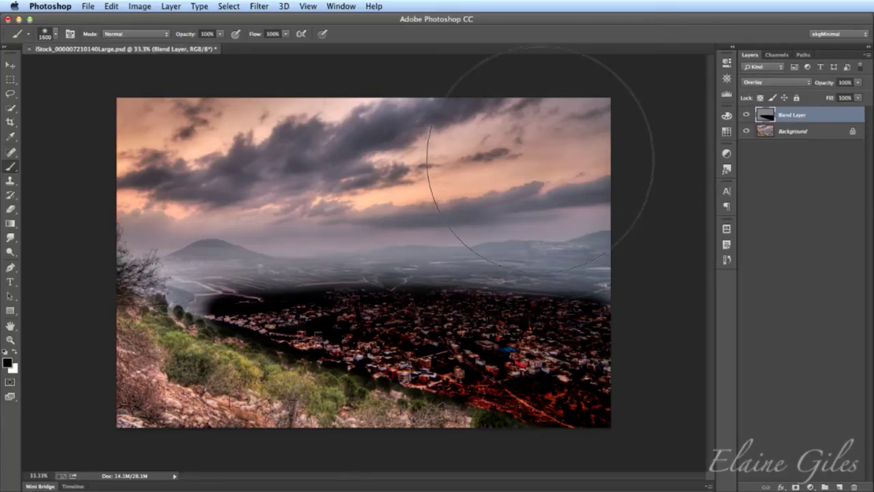
pyautogui.press(']')
pyautogui.press(']')
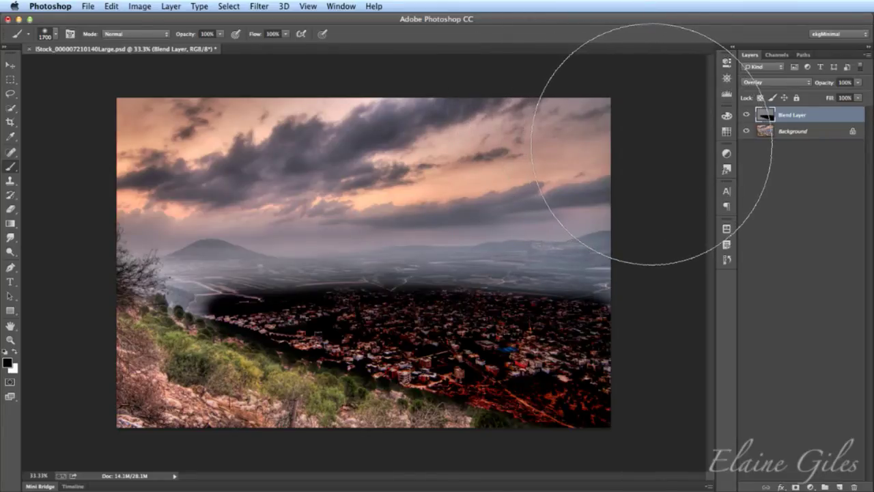
pyautogui.moveTo(648, 127); pyautogui.dragTo(11, 177)
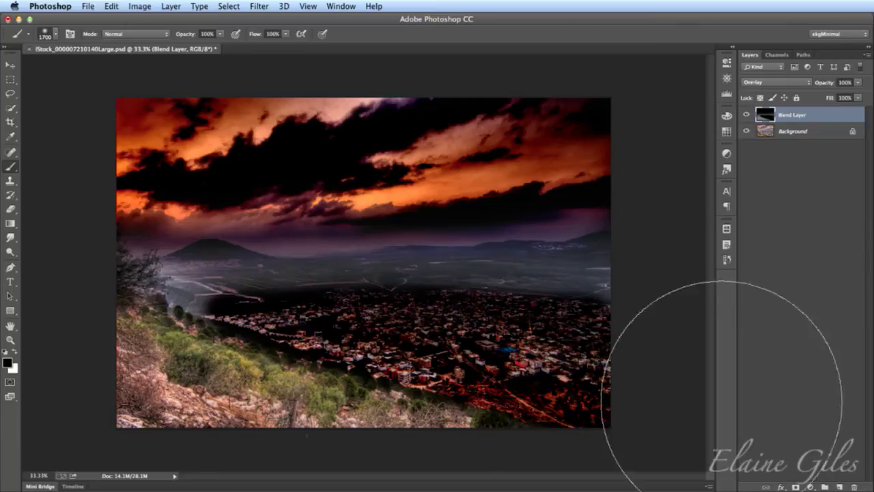
# - Swap to white, shrink the brush to 500 px or less, and paint over the rocky foreground hillside on Blend Layer
pyautogui.press('x')
pyautogui.press('[')
pyautogui.press('[')
pyautogui.press('[')
pyautogui.press('[')
pyautogui.press('[')
pyautogui.press('[')
pyautogui.press('[')
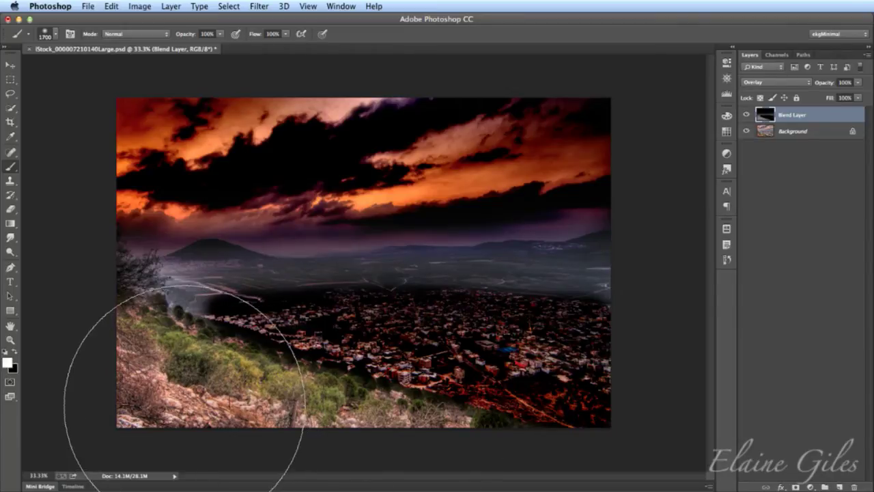
pyautogui.press('[')
pyautogui.press('[')
pyautogui.press('[')
pyautogui.press('[')
pyautogui.press('[')
pyautogui.press('[')
pyautogui.press('[')
pyautogui.press('[')
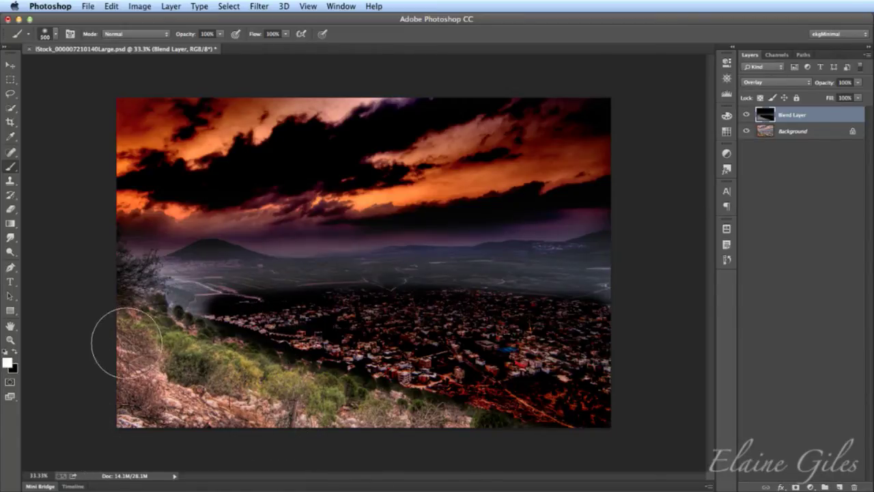
pyautogui.moveTo(121, 311)
pyautogui.mouseDown()
pyautogui.moveTo(185, 355)
pyautogui.moveTo(421, 437)
pyautogui.moveTo(142, 420)
pyautogui.moveTo(120, 401)
pyautogui.moveTo(121, 338)
pyautogui.moveTo(313, 434)
pyautogui.moveTo(406, 436)
pyautogui.moveTo(114, 323)
pyautogui.moveTo(99, 373)
pyautogui.mouseUp()
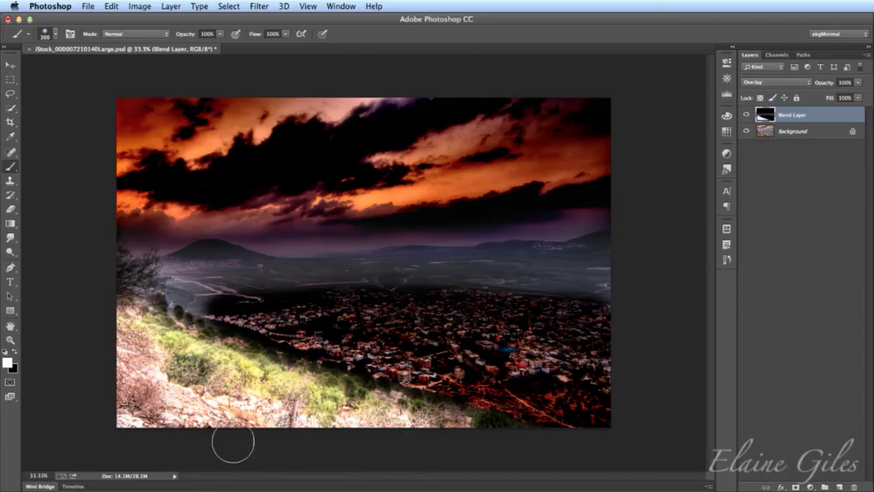
# - Switch Blend Layer to Normal and brush out the leftover gray patches, using white in the foreground and black over the town
pyautogui.click(772, 84)
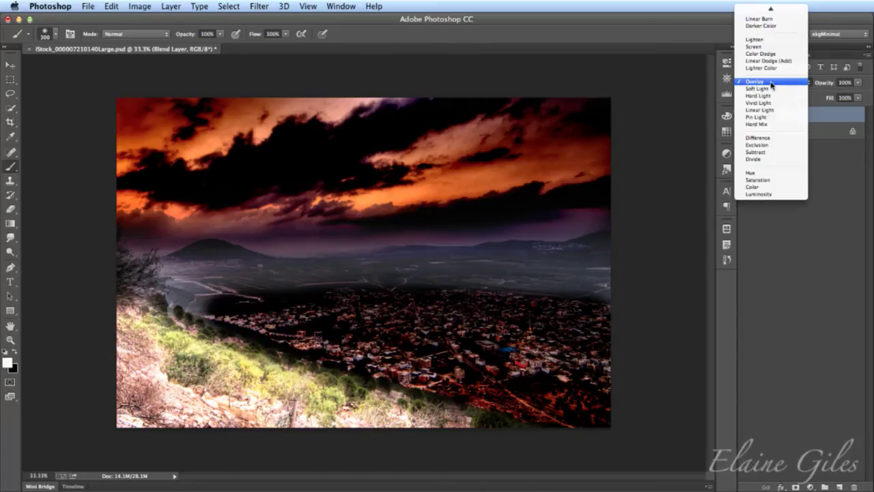
pyautogui.click(769, 9)
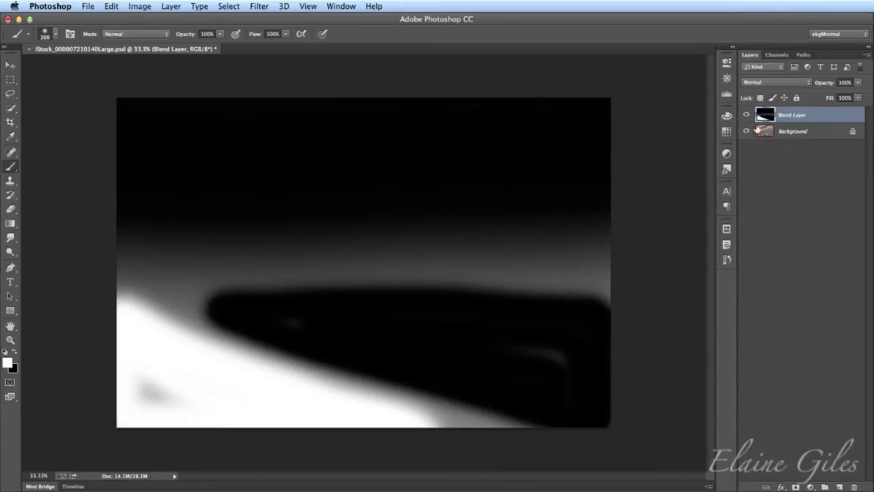
pyautogui.moveTo(144, 393)
pyautogui.mouseDown()
pyautogui.moveTo(189, 411)
pyautogui.moveTo(131, 377)
pyautogui.moveTo(175, 415)
pyautogui.moveTo(156, 379)
pyautogui.mouseUp()
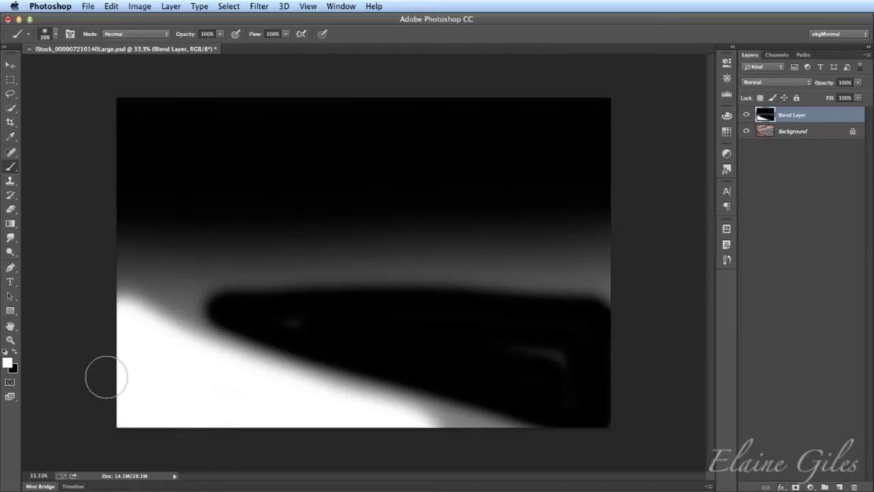
pyautogui.press('x')
pyautogui.moveTo(528, 362)
pyautogui.mouseDown()
pyautogui.moveTo(600, 351)
pyautogui.moveTo(585, 363)
pyautogui.moveTo(469, 342)
pyautogui.moveTo(586, 374)
pyautogui.moveTo(595, 426)
pyautogui.moveTo(623, 368)
pyautogui.mouseUp()
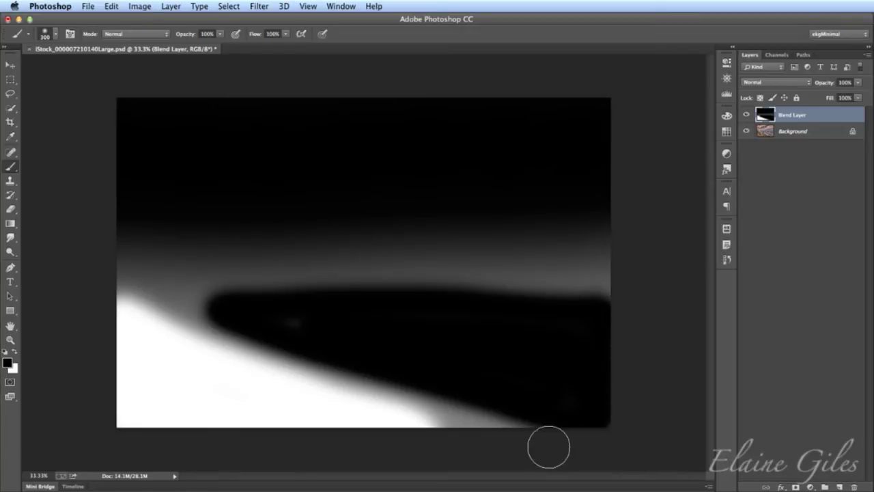
# - Return Blend Layer to Overlay, lower its opacity to 47%, and deselect the layer
pyautogui.click(762, 83)
pyautogui.click(758, 186)
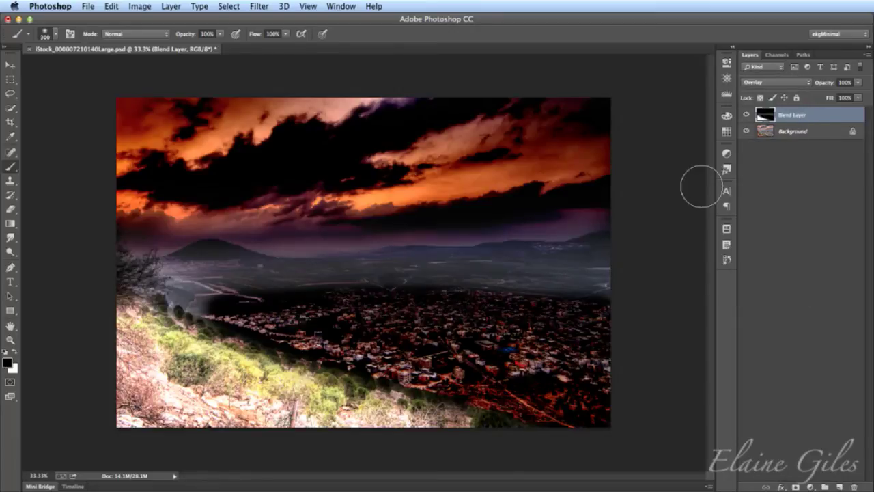
pyautogui.click(858, 98)
pyautogui.moveTo(859, 98); pyautogui.dragTo(832, 97)
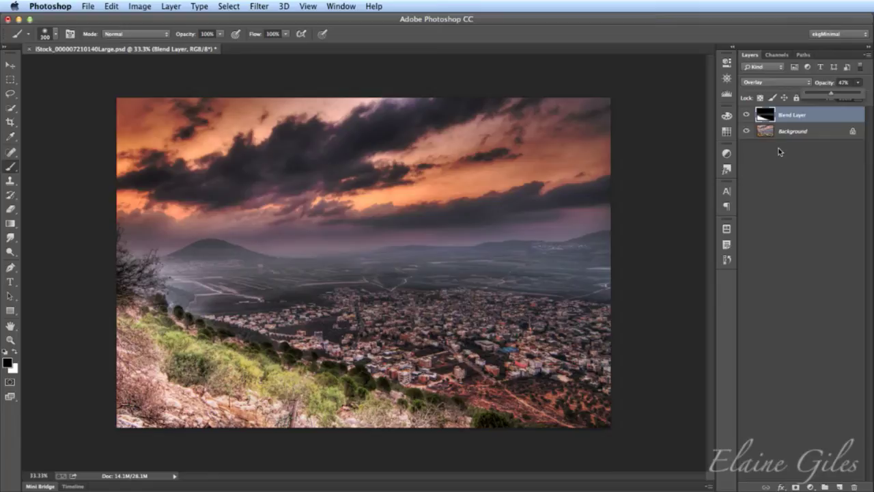
pyautogui.click(786, 175)
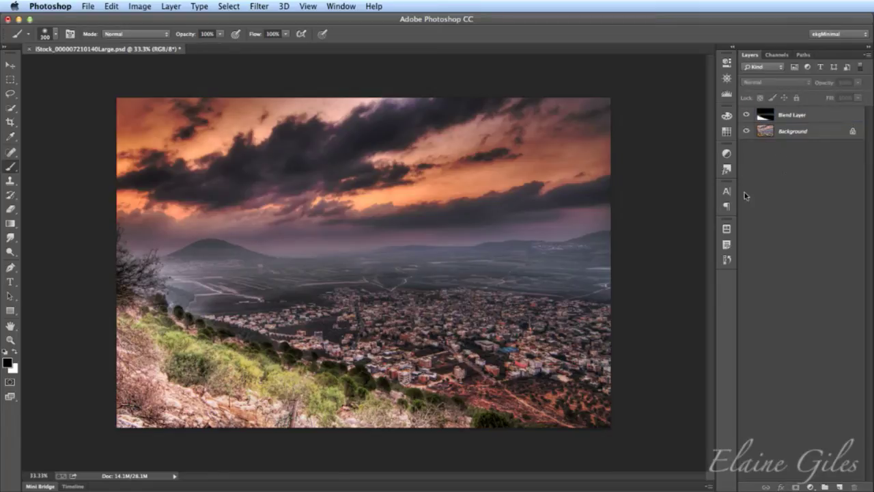
# - Close the landscape document and the full-size Train Bearer.psd
pyautogui.click(29, 50)
pyautogui.click(396, 183)
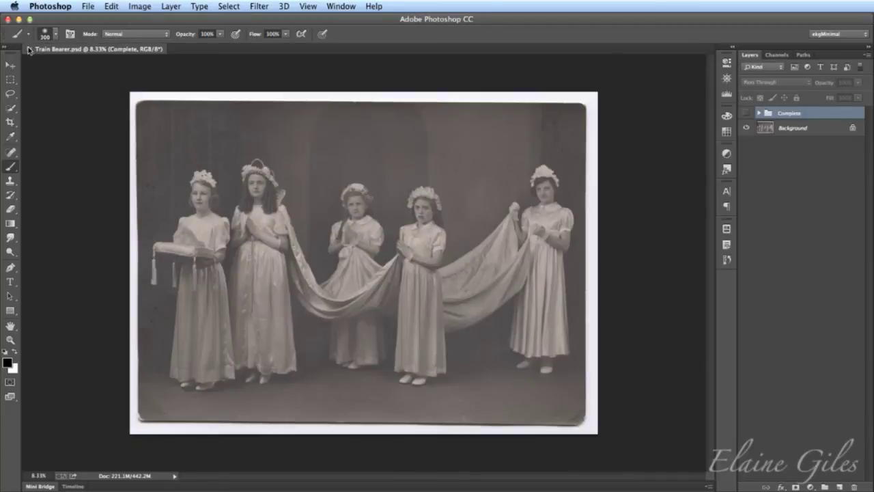
pyautogui.click(28, 50)
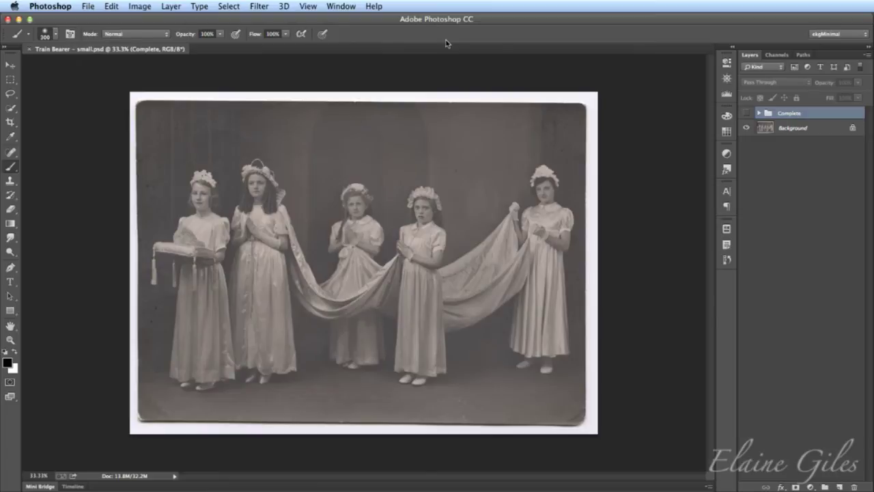
# - Examine the softness of the girls' faces and dresses in Train Bearer - small.psd at up to 200% zoom
pyautogui.press('super+0')
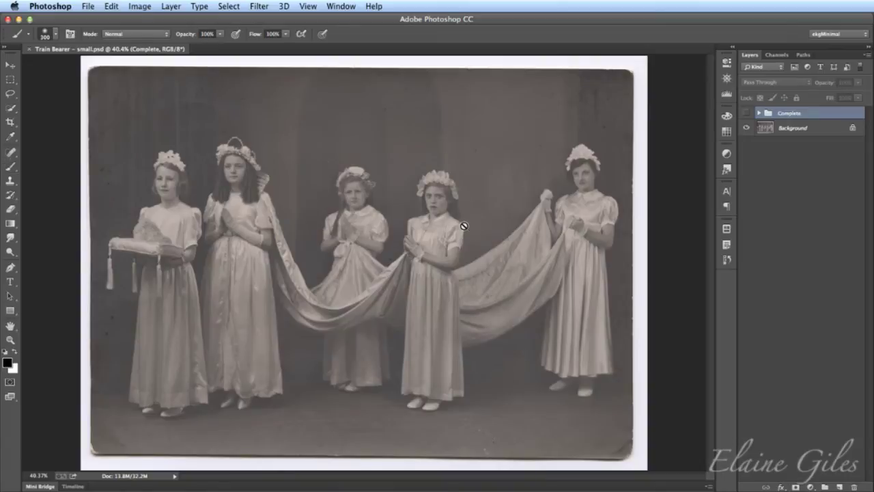
pyautogui.press('z')
pyautogui.moveTo(409, 189); pyautogui.dragTo(404, 192)
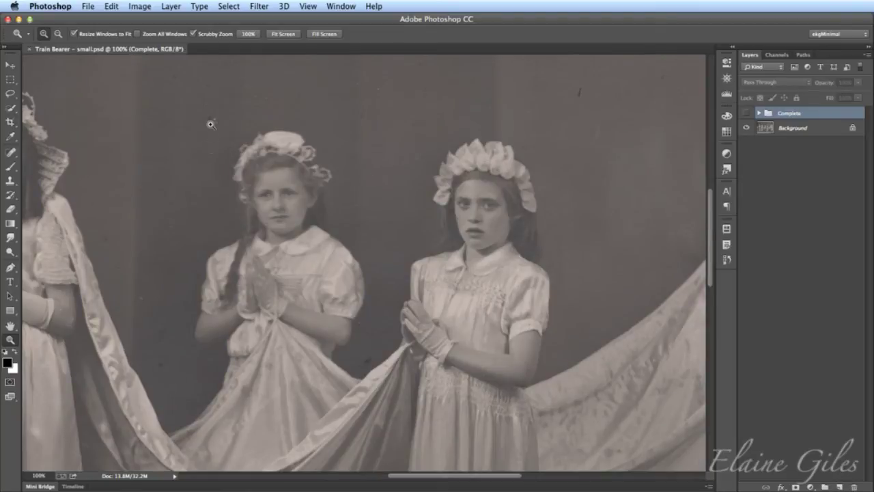
pyautogui.click(217, 145)
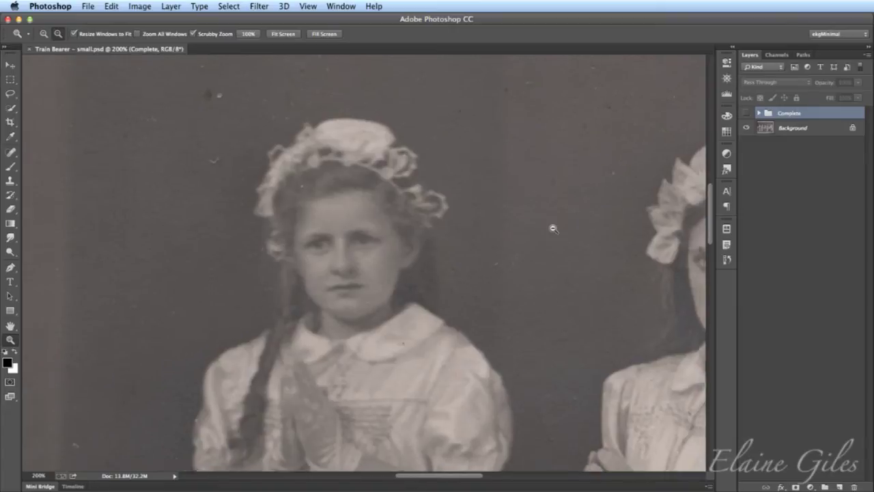
pyautogui.keyDown('alt'); pyautogui.click(555, 230); pyautogui.keyUp('alt')
pyautogui.keyDown('alt'); pyautogui.click(627, 231); pyautogui.keyUp('alt')
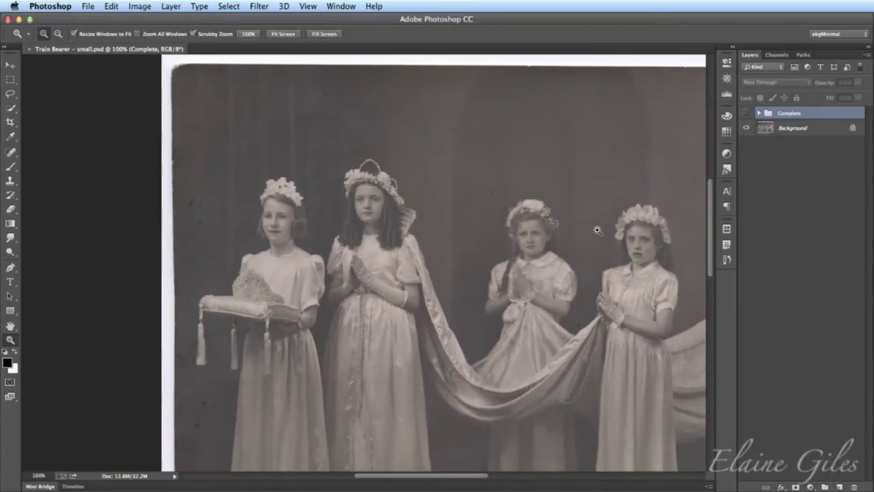
pyautogui.click(605, 230)
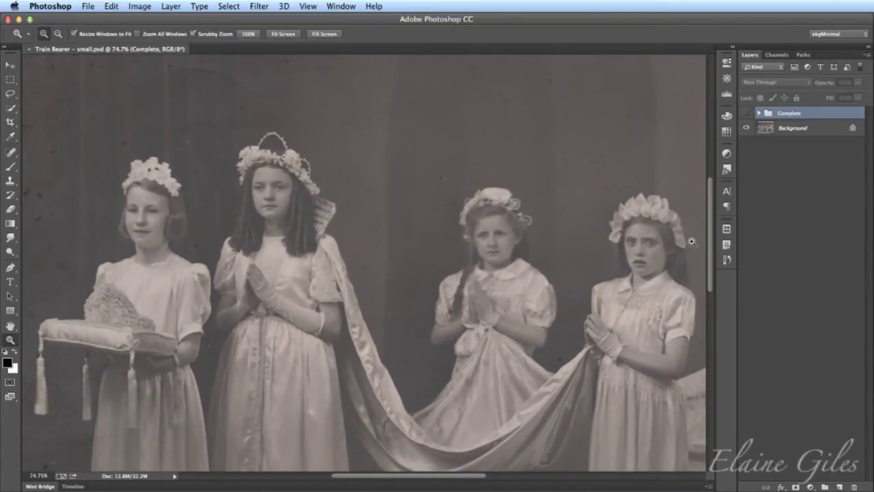
pyautogui.click(692, 241)
pyautogui.moveTo(476, 480); pyautogui.dragTo(504, 478)
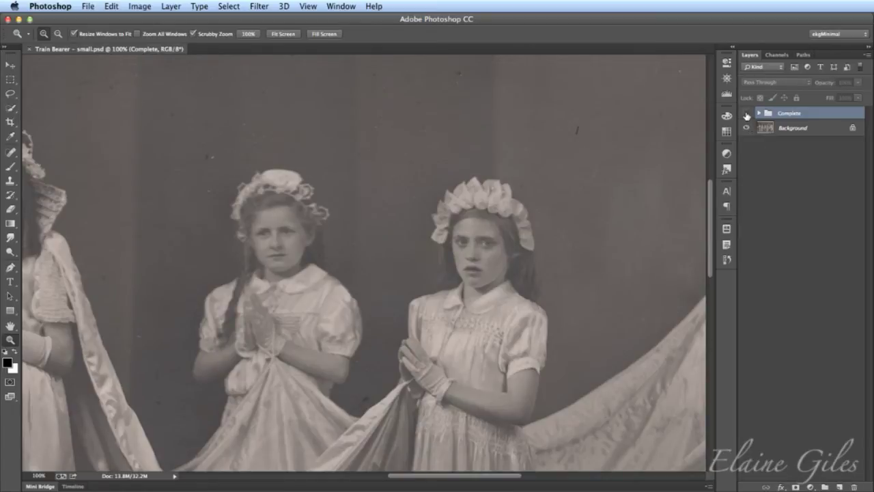
# - Compare the photo with and without the Complete group, and check which layer the group contains
pyautogui.click(747, 114)
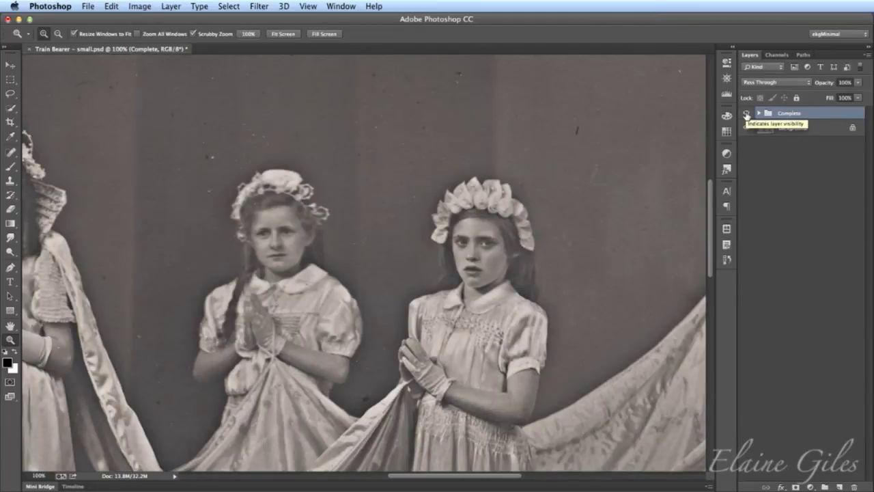
pyautogui.click(746, 113)
pyautogui.click(746, 113)
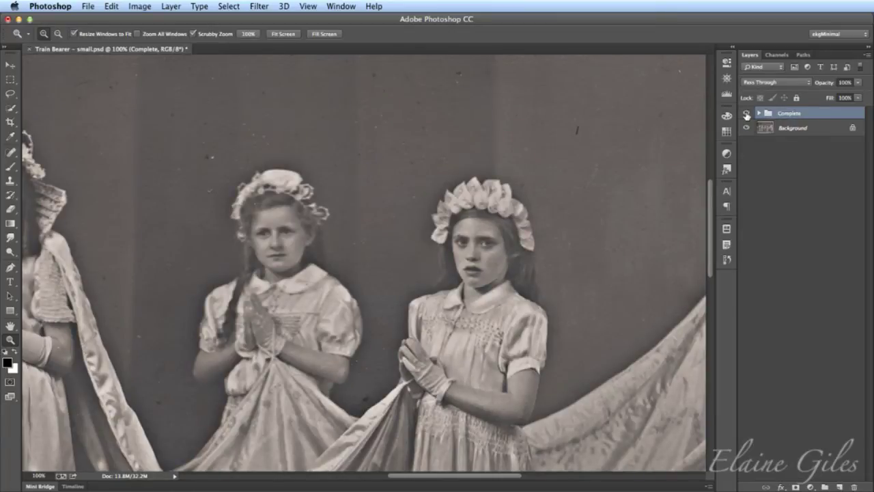
pyautogui.click(746, 113)
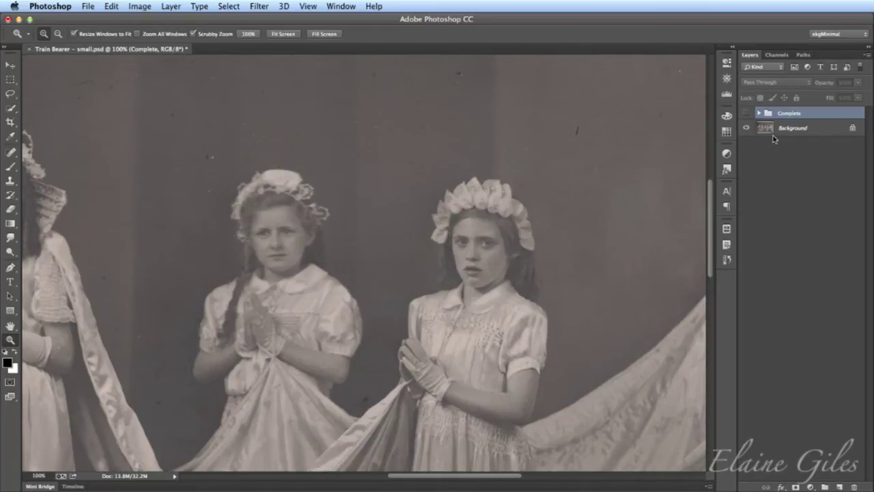
pyautogui.click(758, 113)
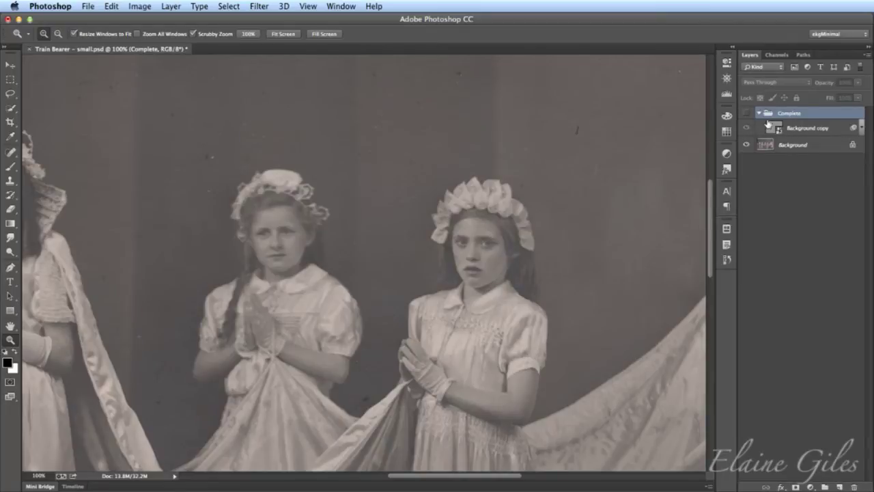
pyautogui.click(758, 114)
# - Duplicate the Background layer and name the copy Blend Layer
pyautogui.click(783, 131)
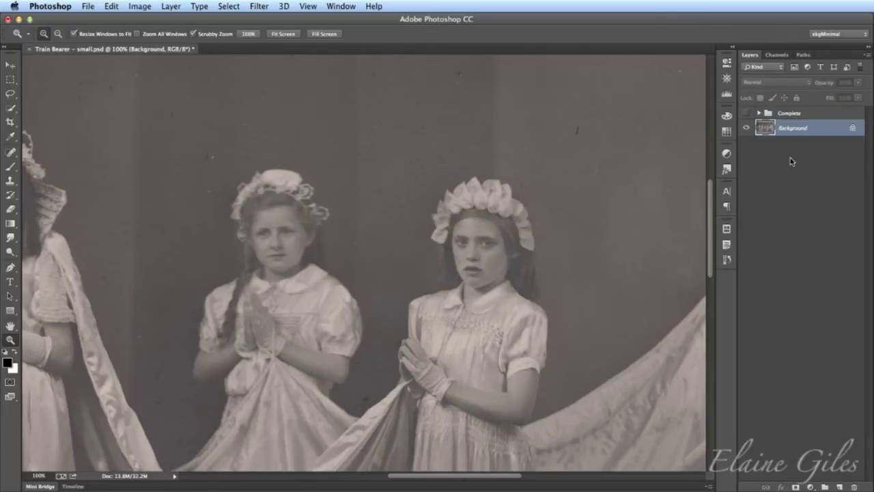
pyautogui.press('super+j')
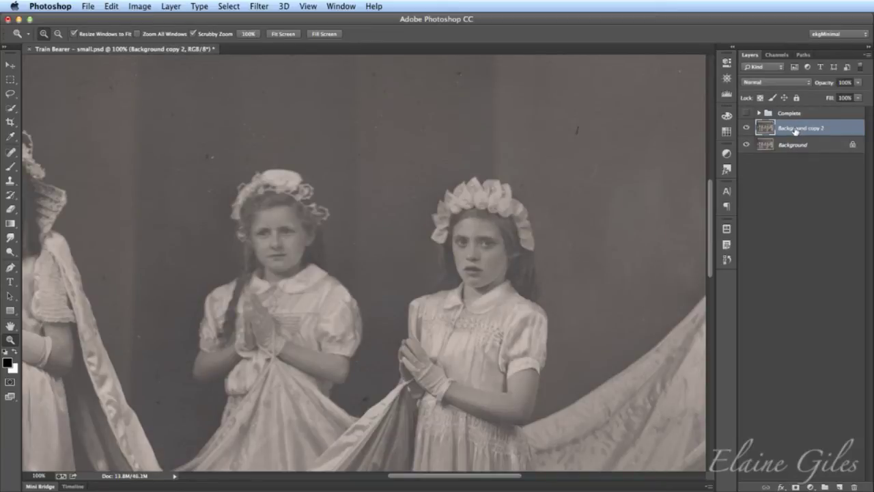
pyautogui.doubleClick(795, 128)
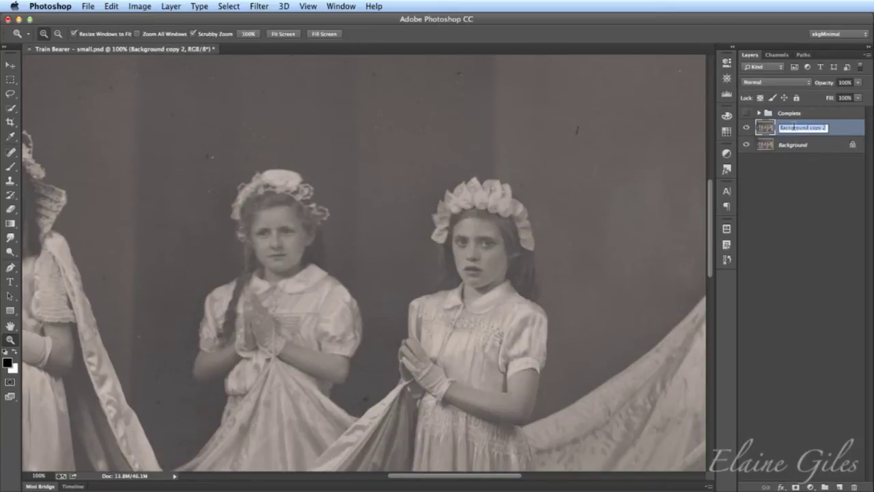
pyautogui.write('Blend Layer')
pyautogui.press('Return')
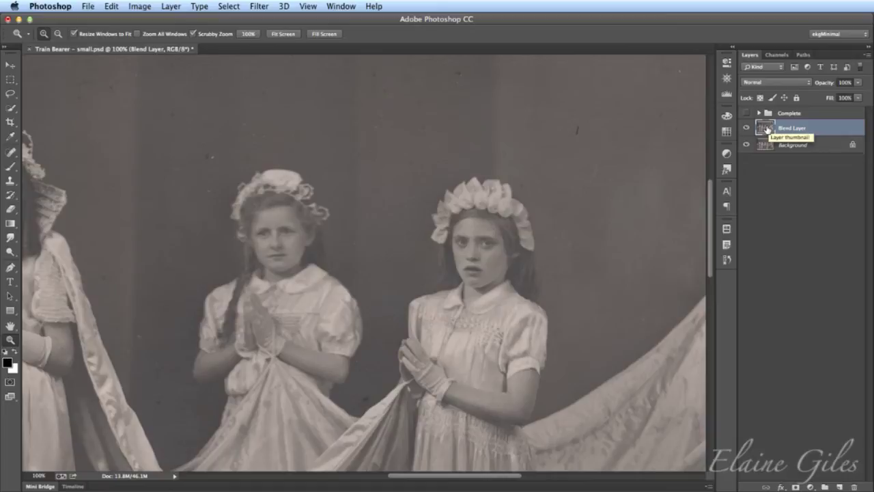
# - Apply a High Pass filter with a radius of 2 pixels to Blend Layer
pyautogui.click(263, 6)
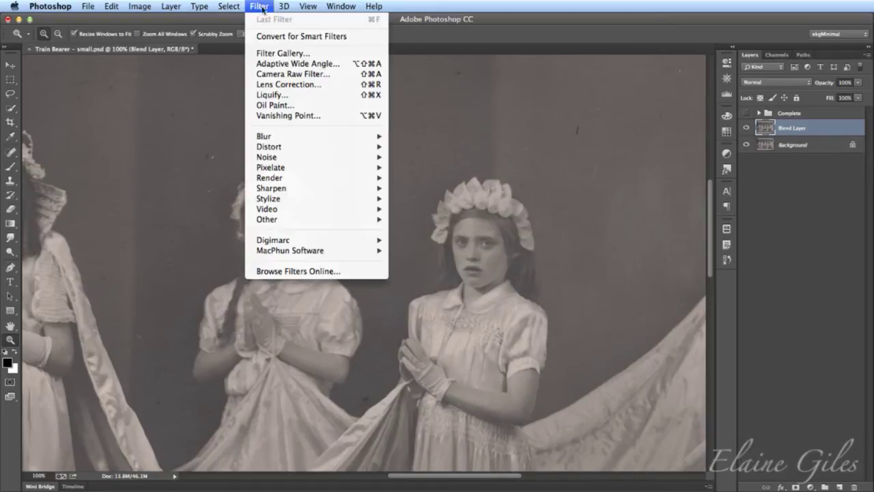
pyautogui.moveTo(308, 220)
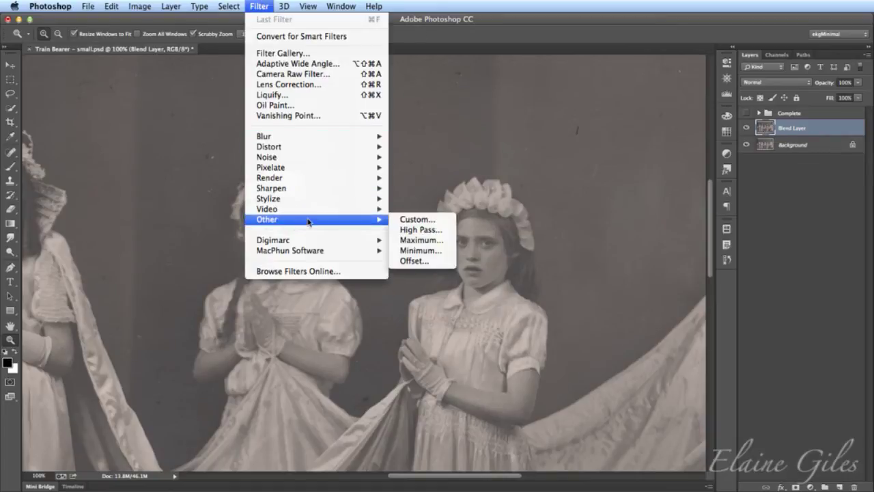
pyautogui.click(418, 230)
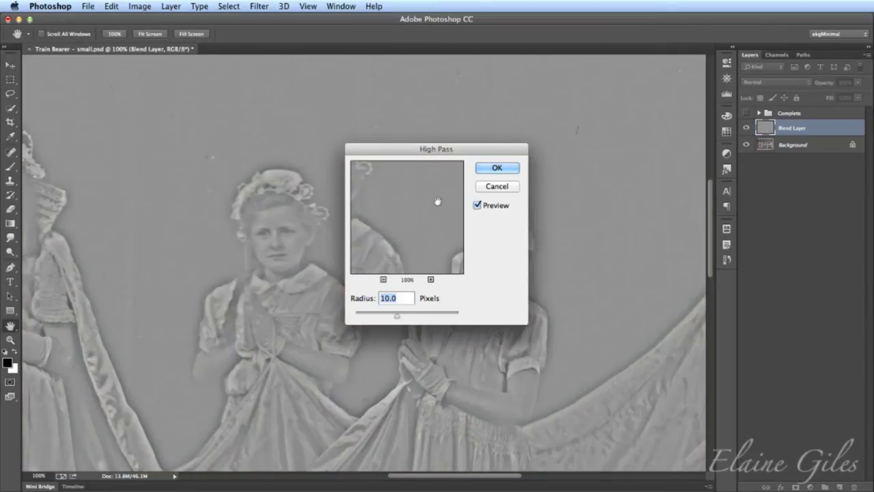
pyautogui.moveTo(438, 149); pyautogui.dragTo(655, 139)
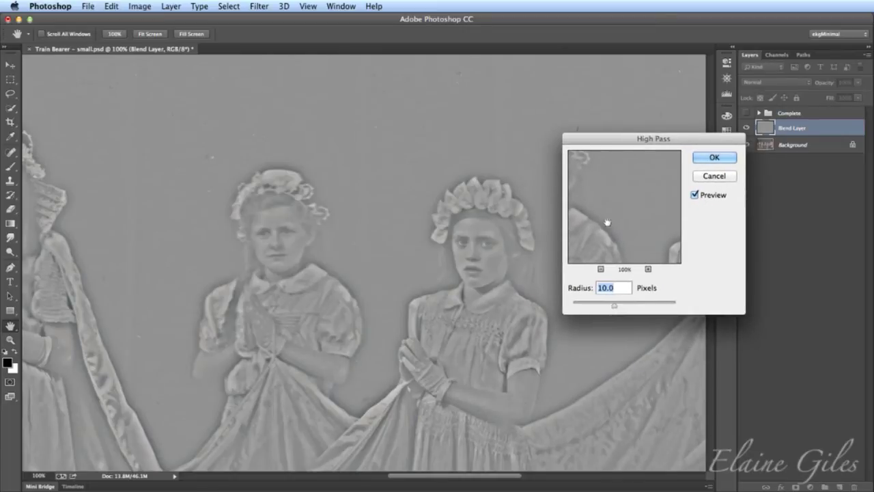
pyautogui.moveTo(614, 307); pyautogui.dragTo(580, 308)
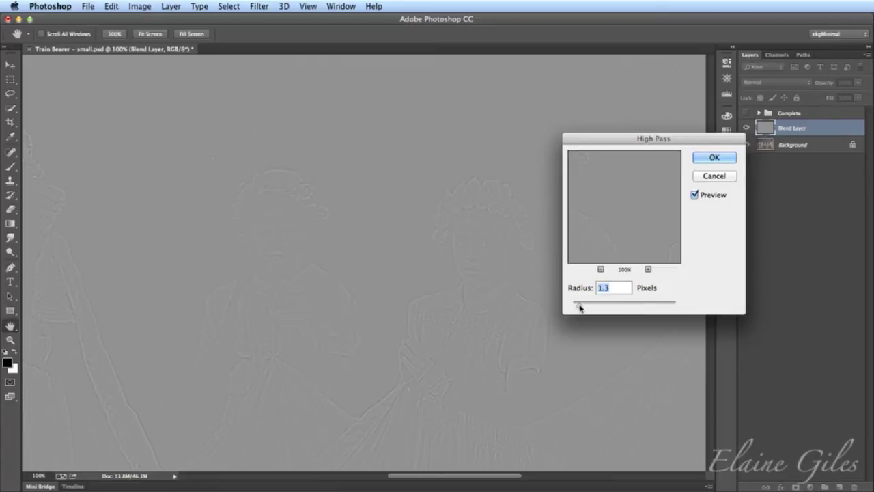
pyautogui.moveTo(580, 308)
pyautogui.mouseDown()
pyautogui.moveTo(645, 307)
pyautogui.moveTo(577, 307)
pyautogui.mouseUp()
pyautogui.click(420, 301)
pyautogui.moveTo(420, 301); pyautogui.dragTo(458, 255)
pyautogui.write('2')
pyautogui.click(714, 158)
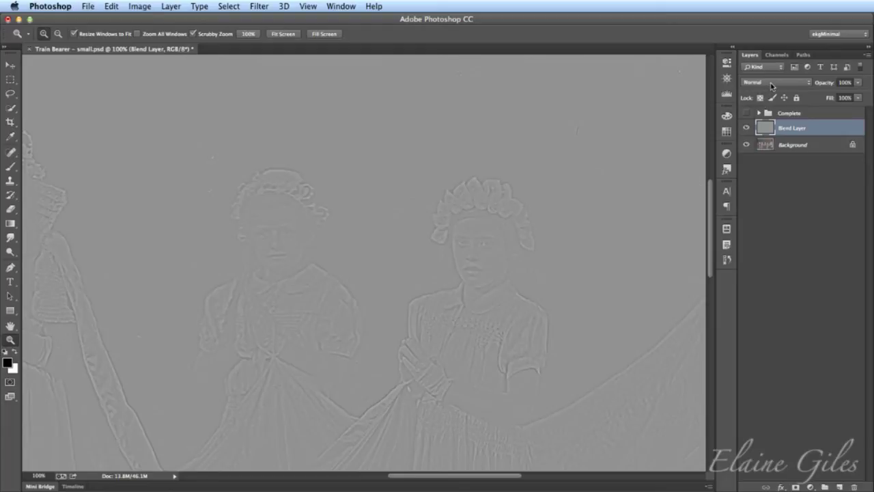
# - Set Blend Layer's blend mode to Overlay and compare the photo with and without the layer
pyautogui.click(772, 84)
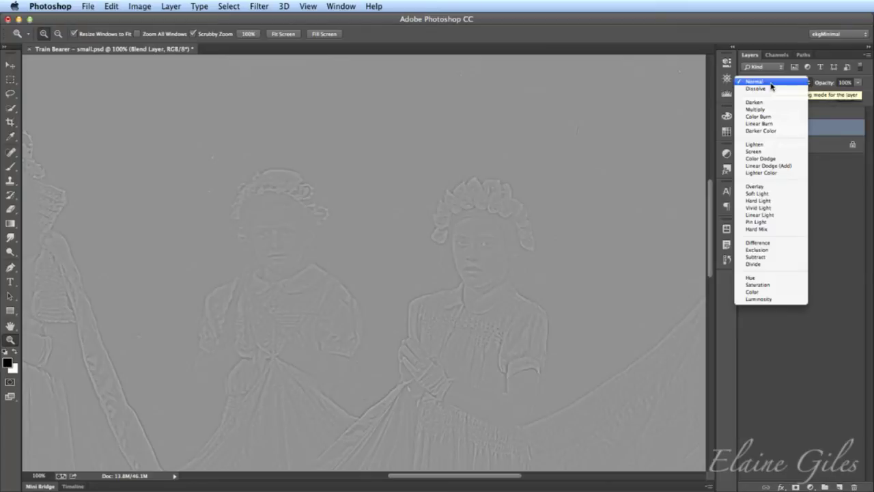
pyautogui.click(772, 187)
pyautogui.click(747, 128)
pyautogui.click(747, 128)
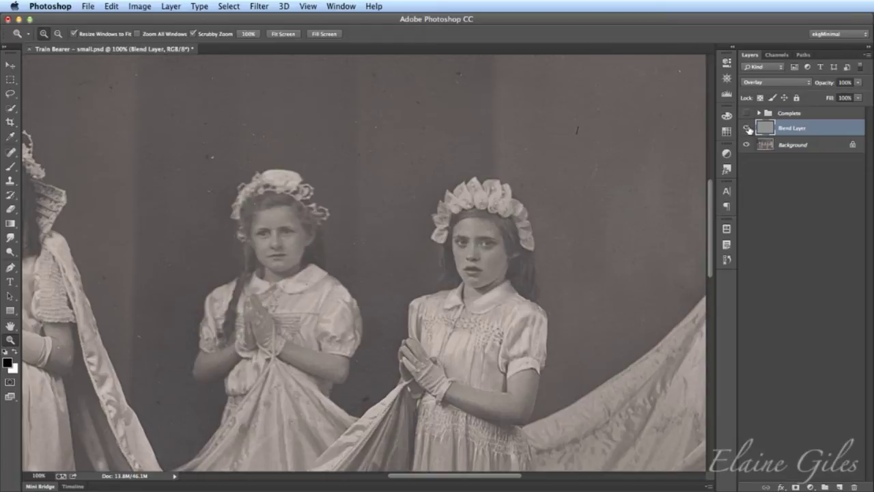
# - Delete Blend Layer, then duplicate the Background layer again and name the copy Blend Layer
pyautogui.moveTo(791, 129); pyautogui.dragTo(856, 476)
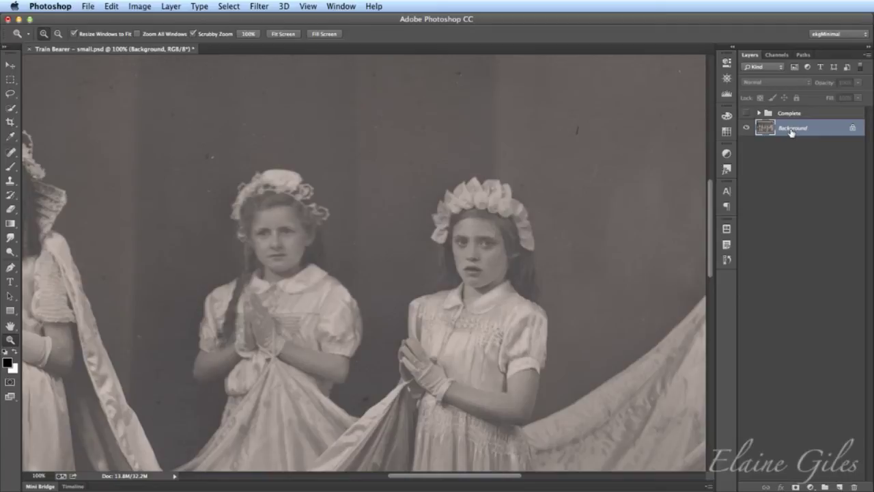
pyautogui.press('super+j')
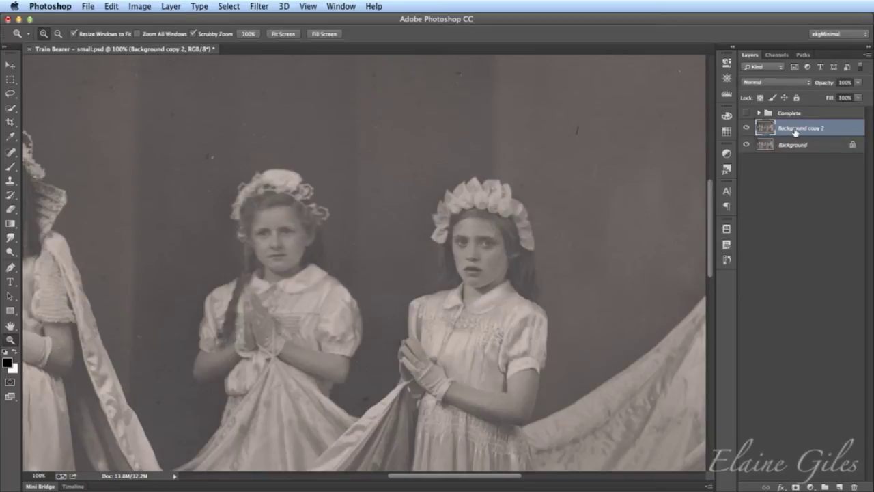
pyautogui.doubleClick(794, 128)
pyautogui.write('Blend Layer')
pyautogui.press('Return')
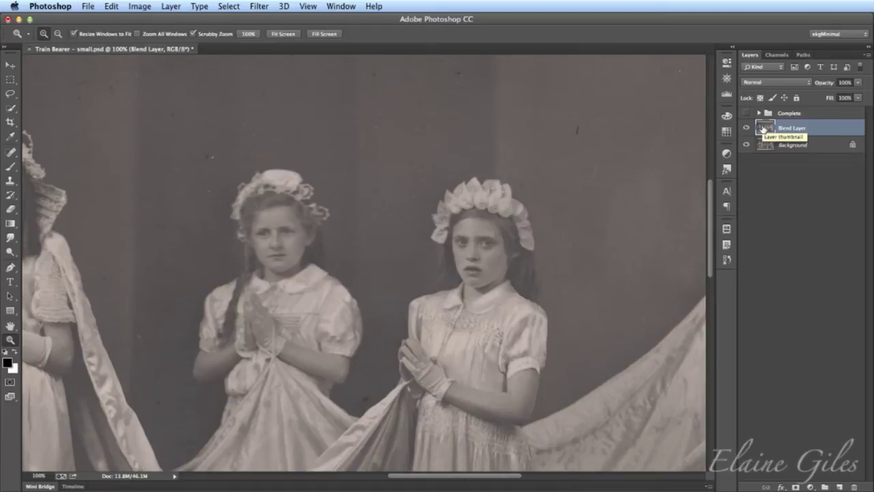
# - Convert Blend Layer to a Smart Object
pyautogui.rightClick(763, 129)
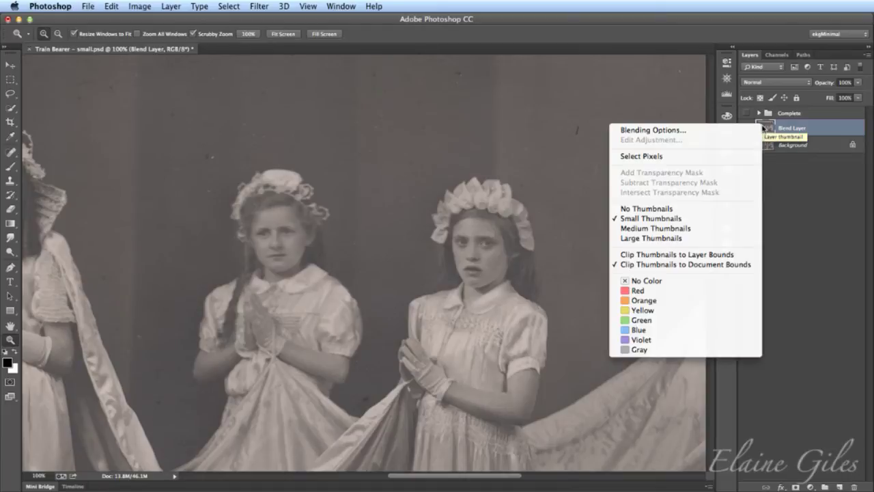
pyautogui.click(802, 130)
pyautogui.rightClick(823, 129)
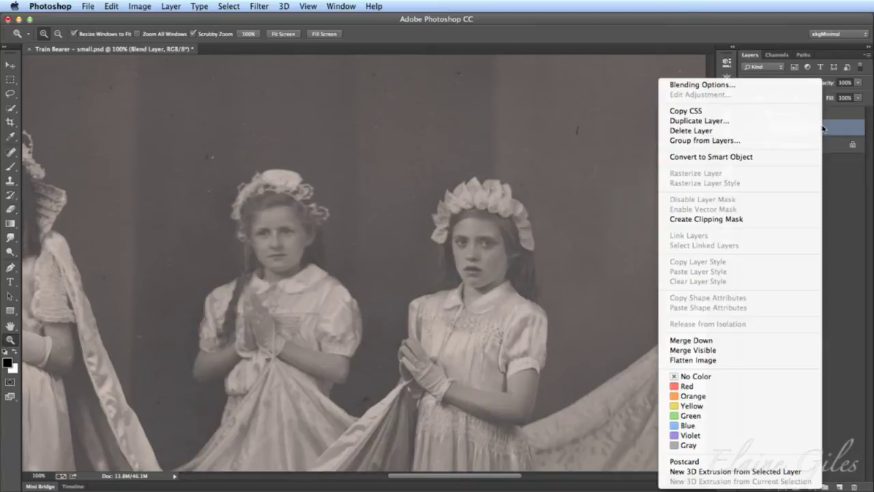
pyautogui.click(744, 157)
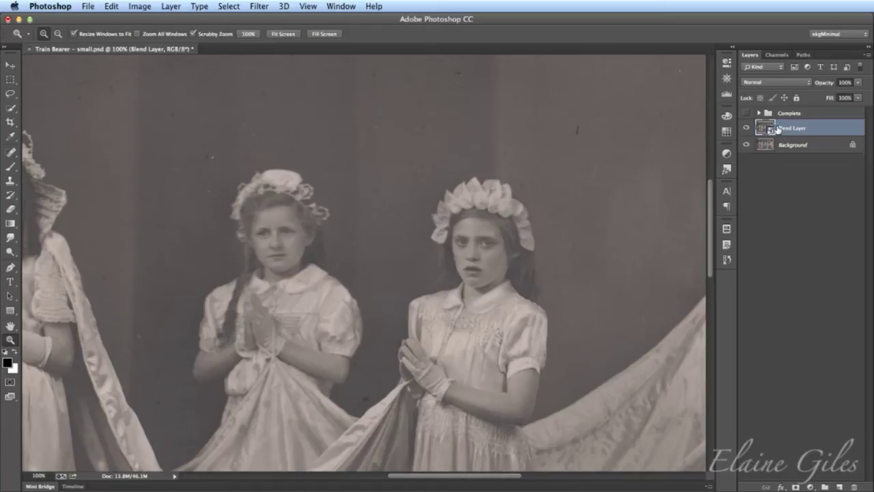
# - Apply a High Pass filter with a radius of 7 pixels to the Blend Layer Smart Object
pyautogui.click(259, 5)
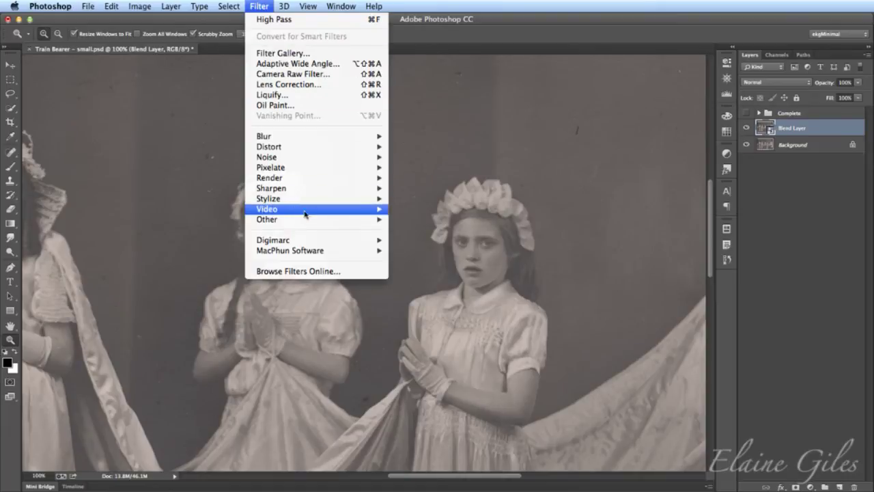
pyautogui.moveTo(313, 220)
pyautogui.click(410, 231)
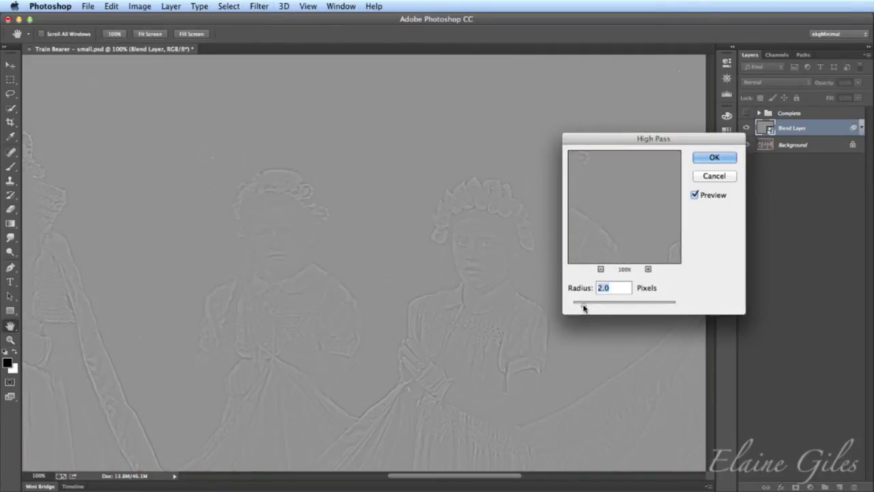
pyautogui.moveTo(583, 306); pyautogui.dragTo(606, 308)
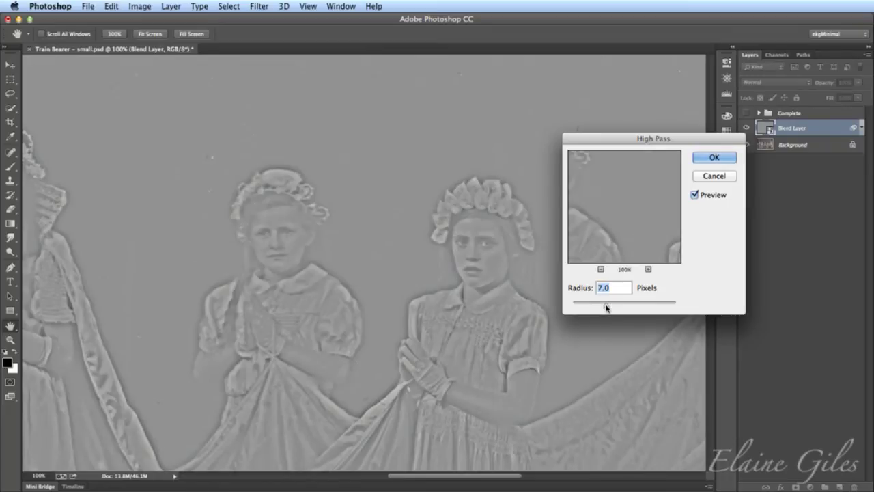
pyautogui.click(699, 196)
pyautogui.click(696, 195)
pyautogui.click(706, 158)
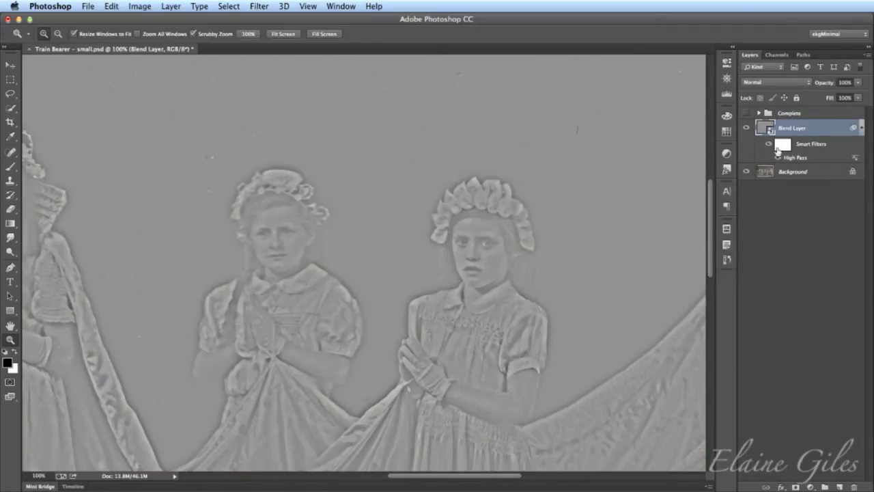
# - Blend the filtered Smart Object in Overlay mode and compare the photo with and without it
pyautogui.click(789, 83)
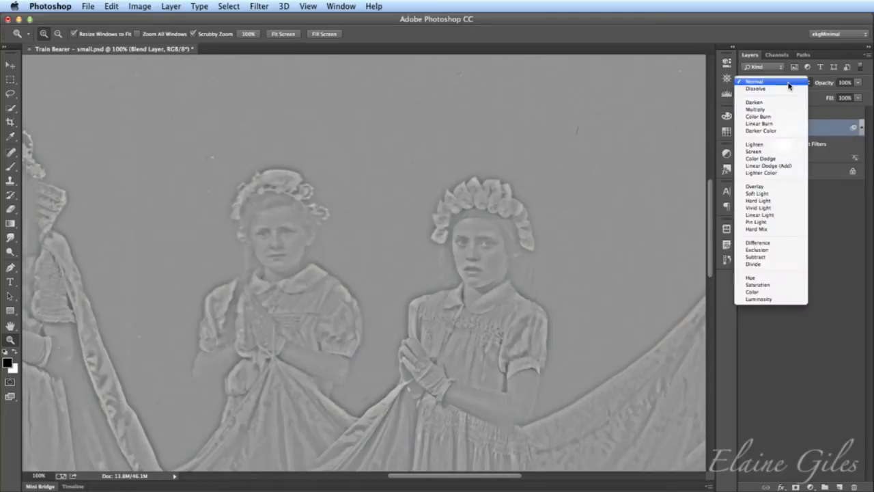
pyautogui.click(772, 187)
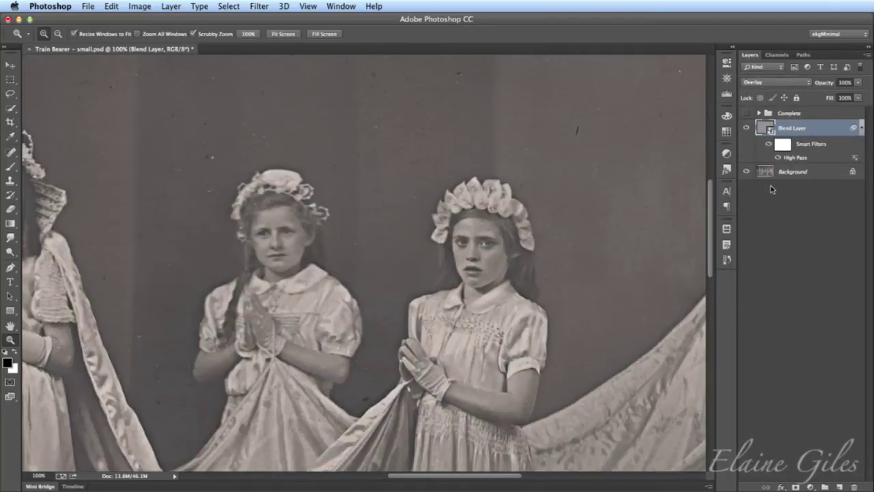
pyautogui.click(745, 128)
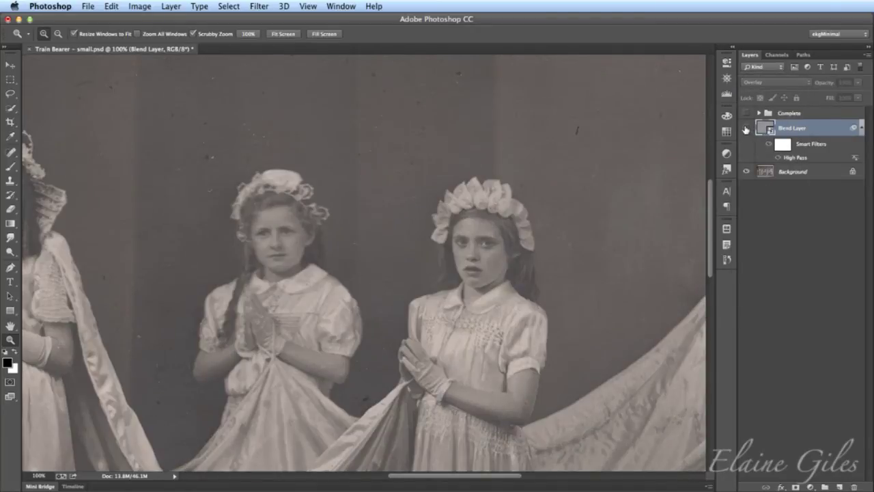
pyautogui.click(746, 128)
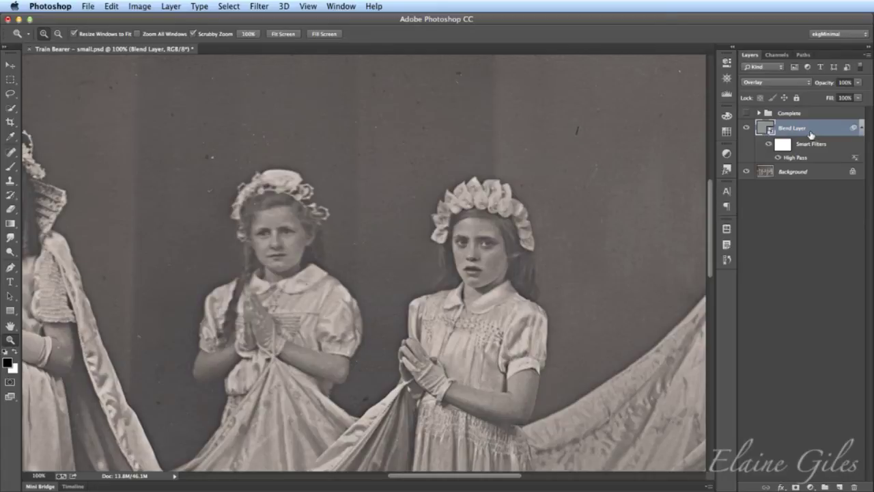
pyautogui.doubleClick(855, 158)
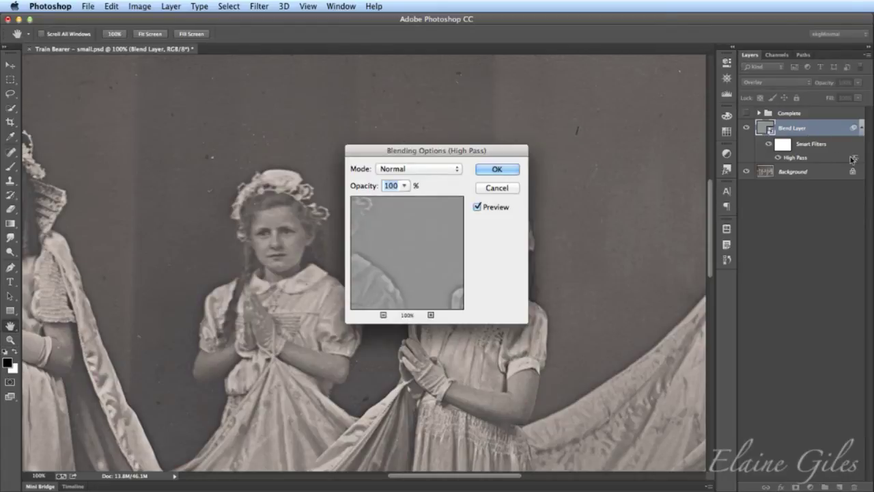
pyautogui.moveTo(426, 151); pyautogui.dragTo(628, 64)
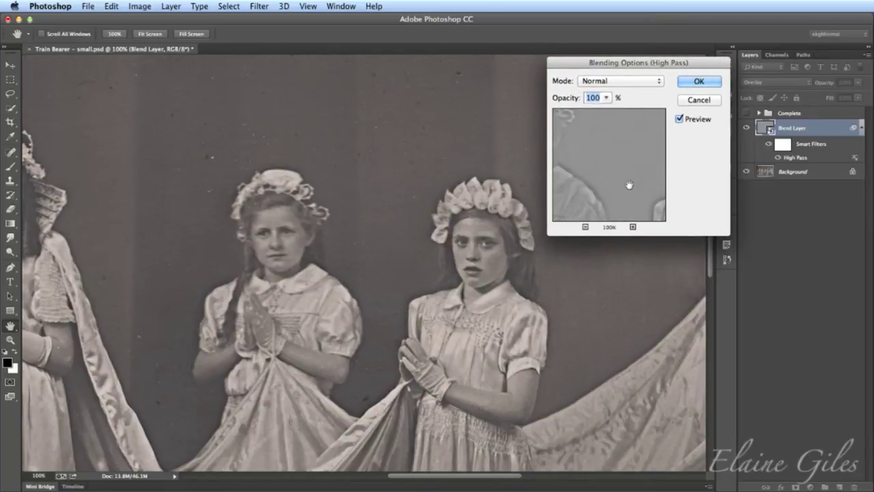
pyautogui.click(698, 99)
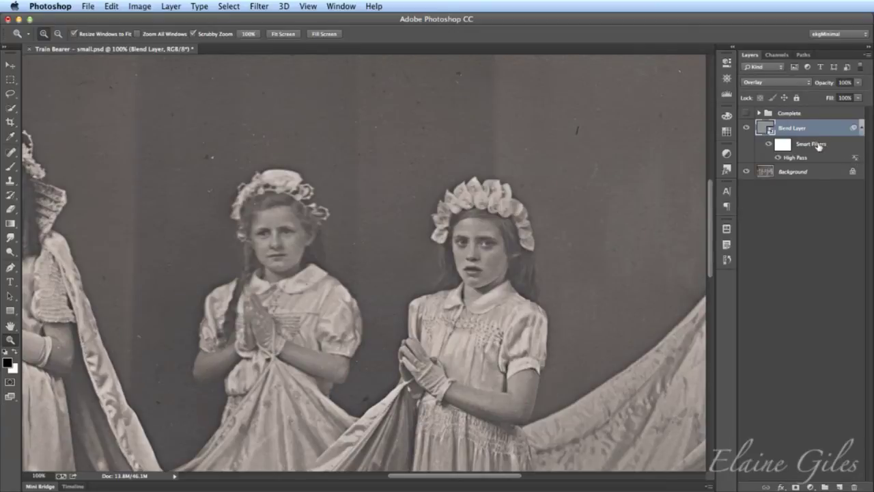
# - Reduce the High Pass smart filter's radius to 1.3 pixels and compare the photo with and without Blend Layer
pyautogui.doubleClick(799, 159)
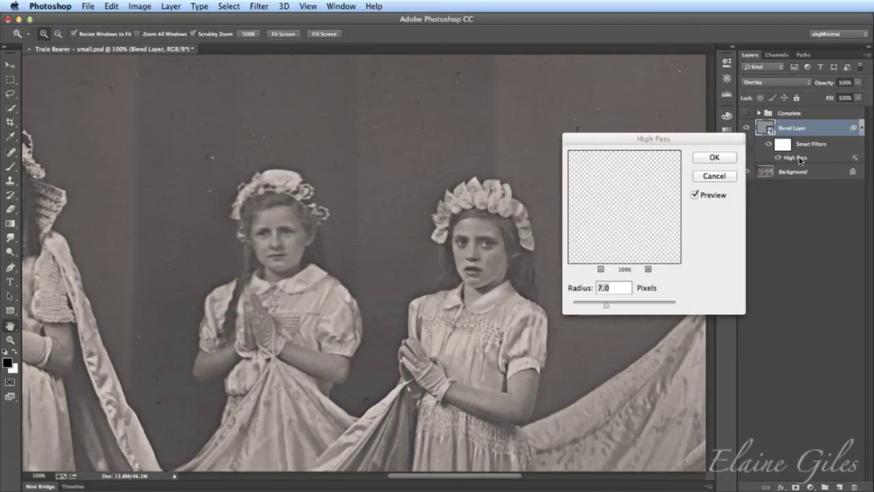
pyautogui.moveTo(606, 306); pyautogui.dragTo(579, 306)
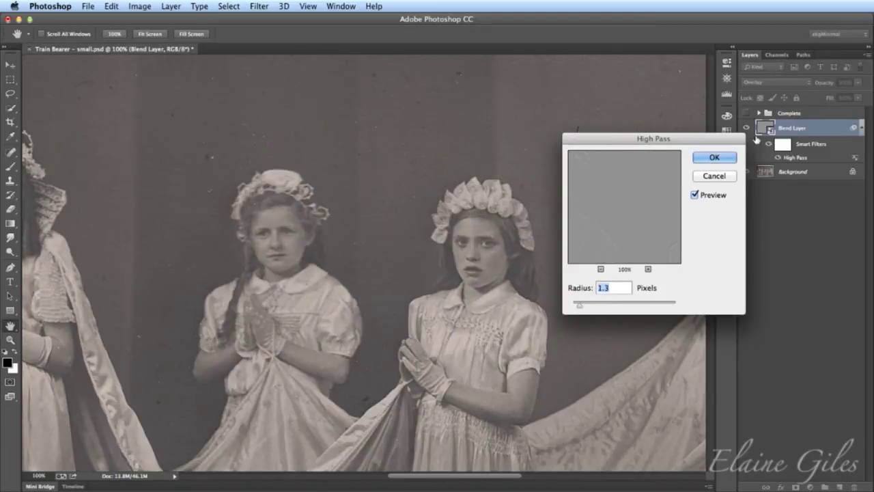
pyautogui.click(715, 157)
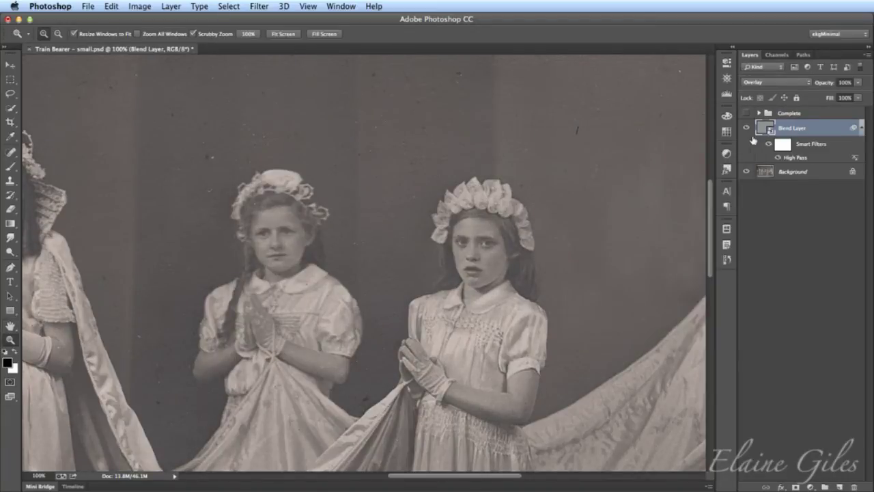
pyautogui.click(745, 129)
pyautogui.click(746, 128)
# - Close Train Bearer - small.psd, and in glass-building.psd compare the image with Blend Layer hidden and shown, fitted to the window
pyautogui.click(30, 49)
pyautogui.click(408, 184)
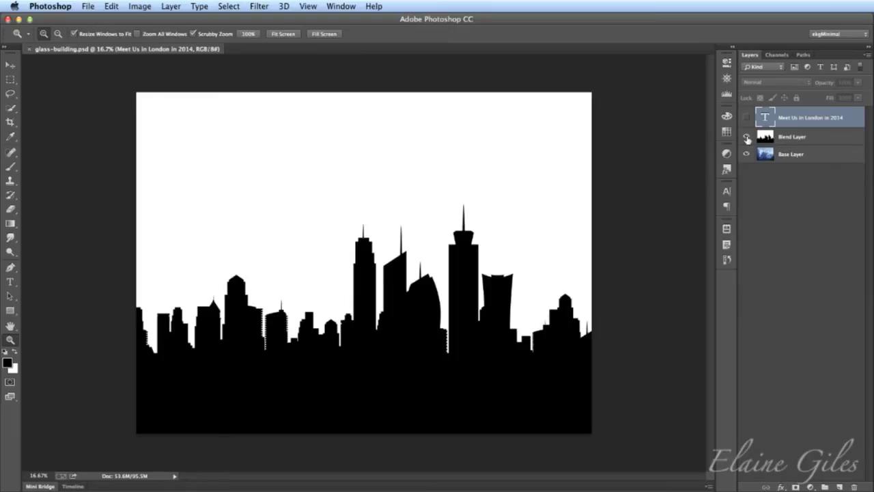
pyautogui.click(746, 137)
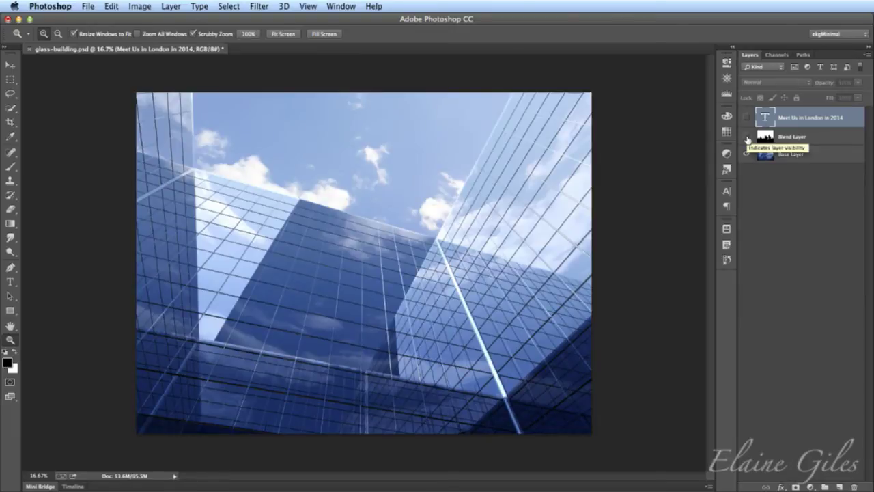
pyautogui.press('super+0')
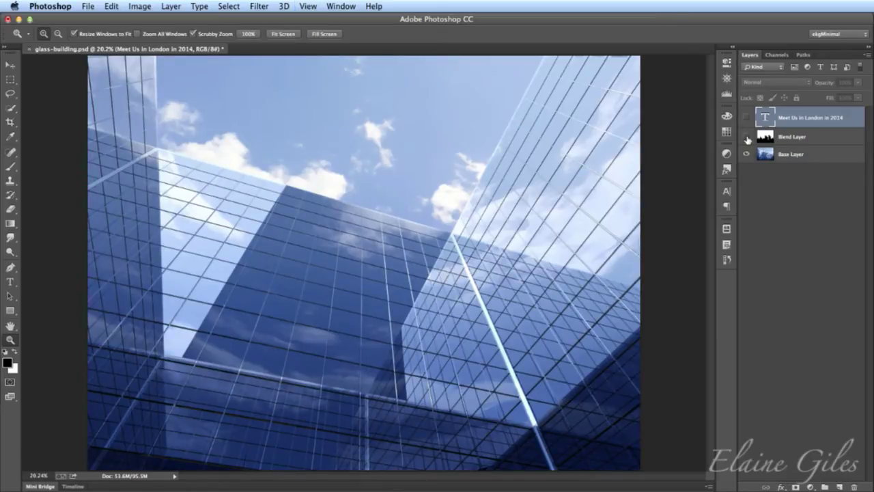
pyautogui.click(746, 137)
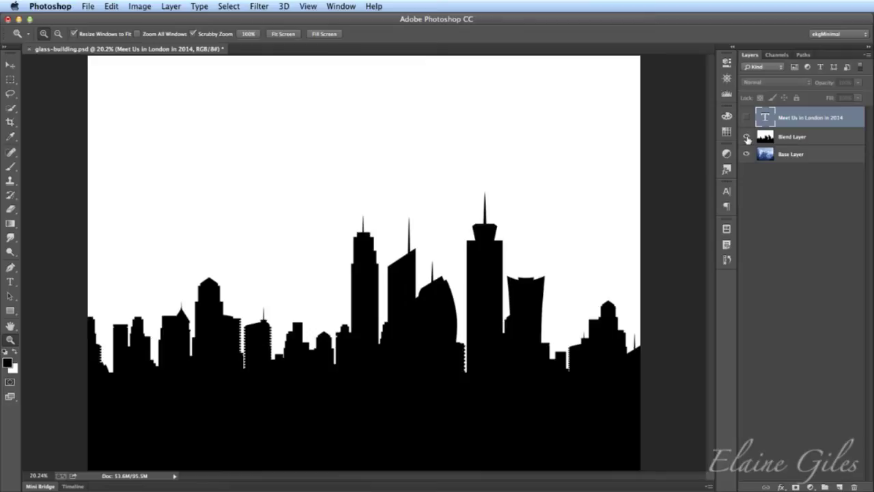
# - Set the blend mode of the skyline's Blend Layer to Darken
pyautogui.click(817, 138)
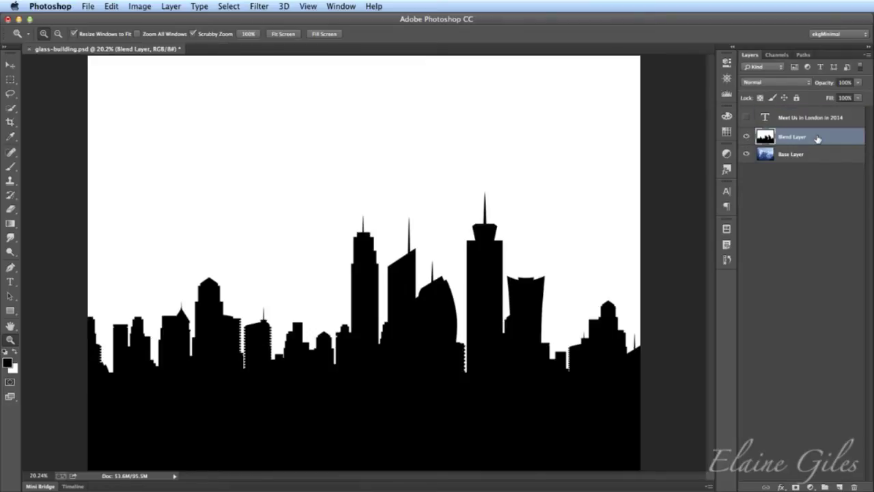
pyautogui.click(796, 83)
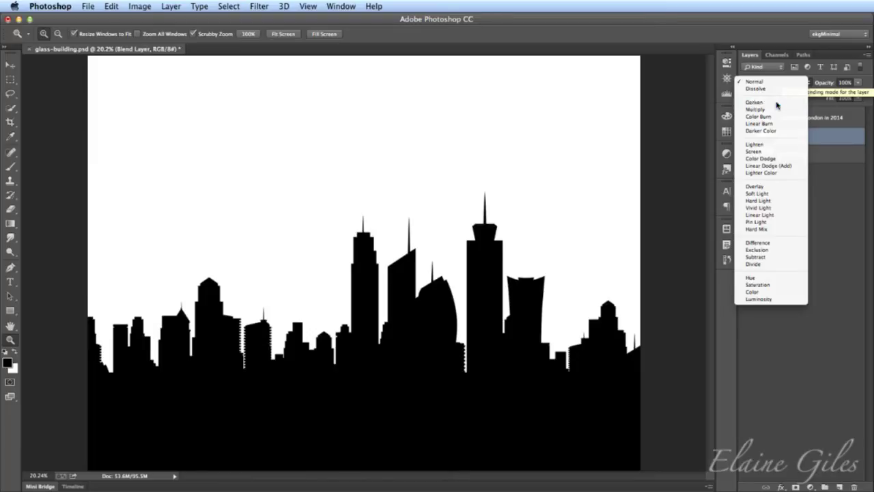
pyautogui.click(776, 104)
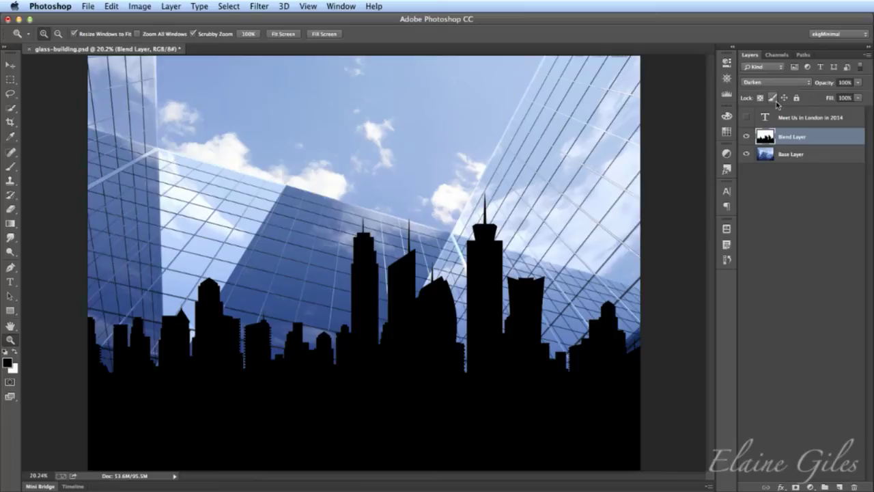
# - Try Lighten mode on Blend Layer, shifting the skyline diagonally over the glass building and undoing the move
pyautogui.click(779, 82)
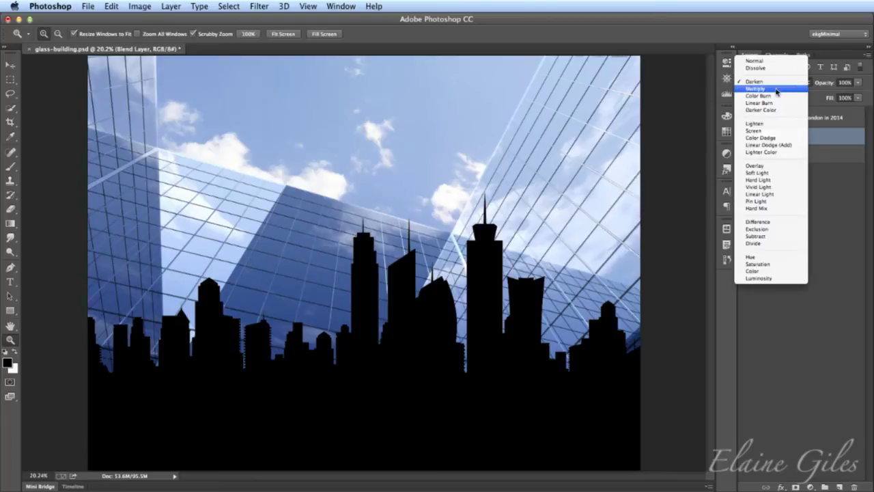
pyautogui.click(776, 124)
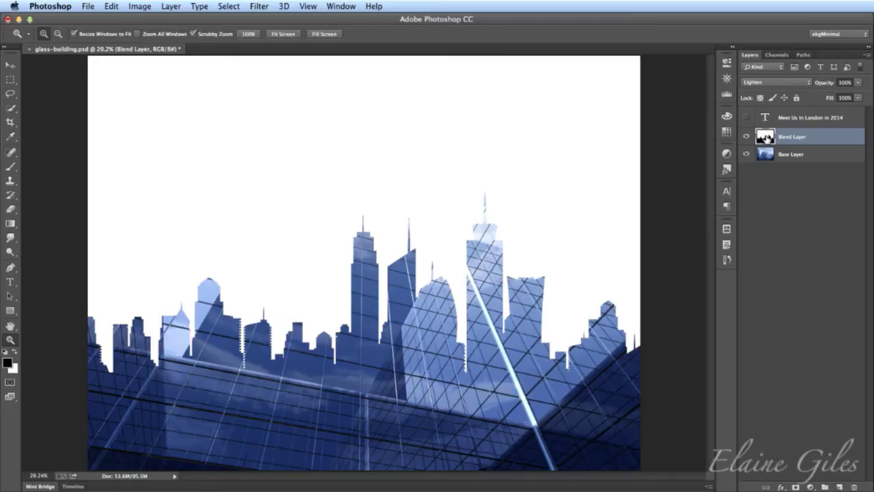
pyautogui.press('v')
pyautogui.moveTo(457, 131); pyautogui.dragTo(476, 161)
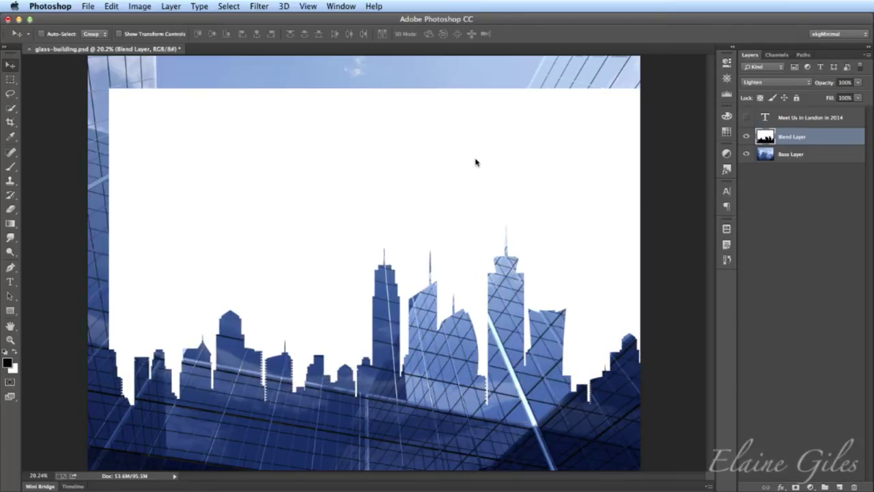
pyautogui.press('super+z')
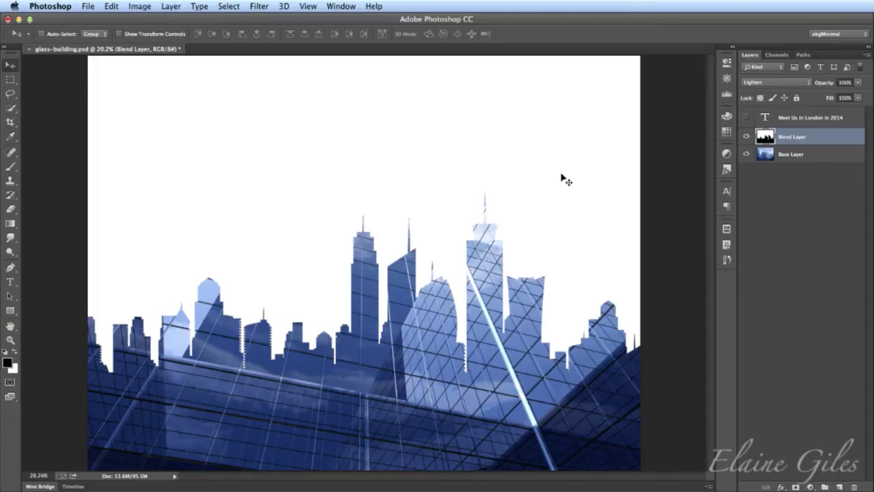
# - Set the blend mode of the skyline's Blend Layer to Overlay
pyautogui.click(794, 84)
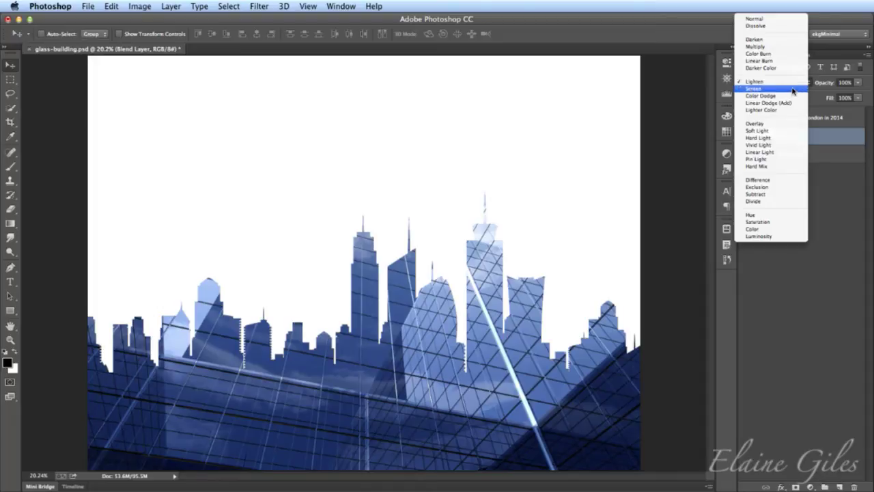
pyautogui.click(778, 124)
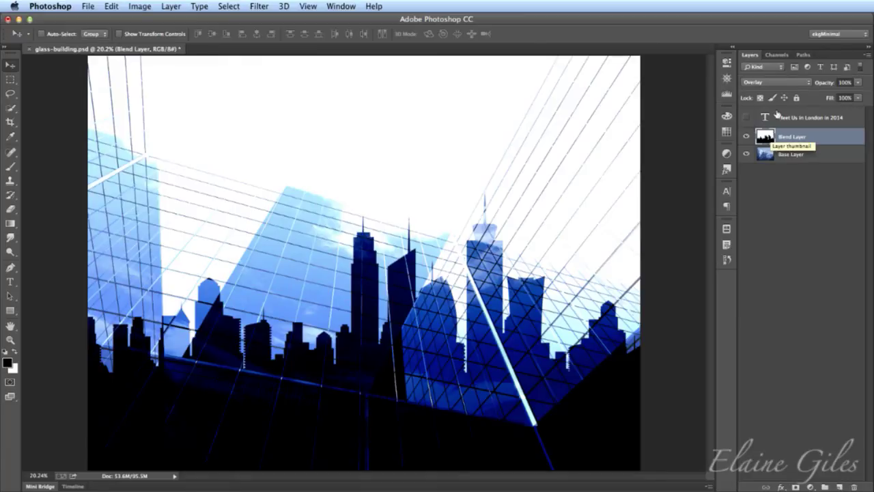
# - Set Blend Layer's blend mode to Subtract and show the Meet Us in London in 2014 text layer
pyautogui.click(776, 82)
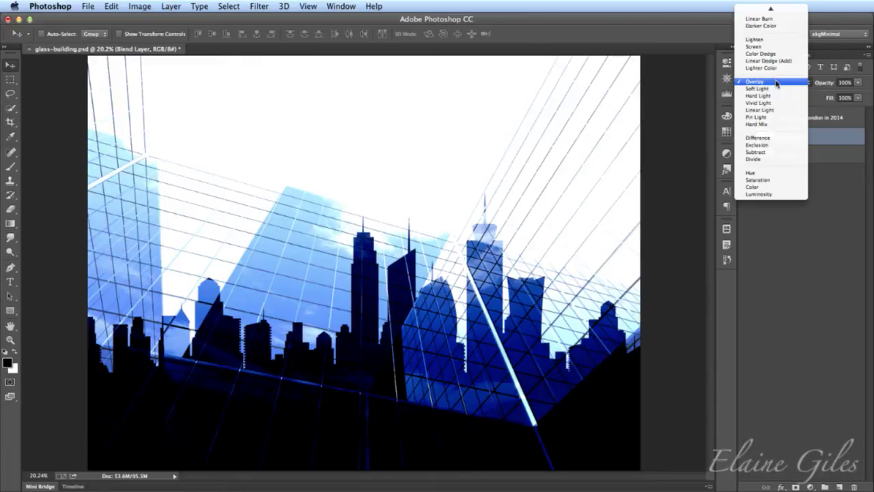
pyautogui.click(772, 151)
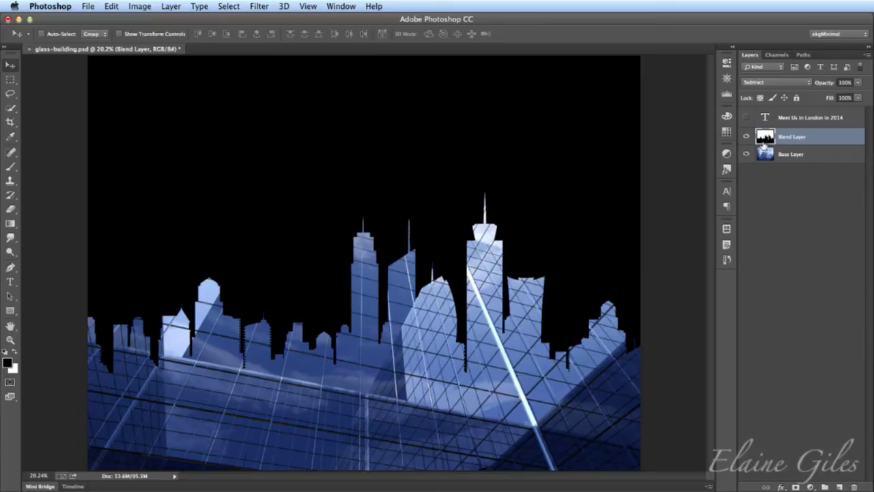
pyautogui.click(746, 119)
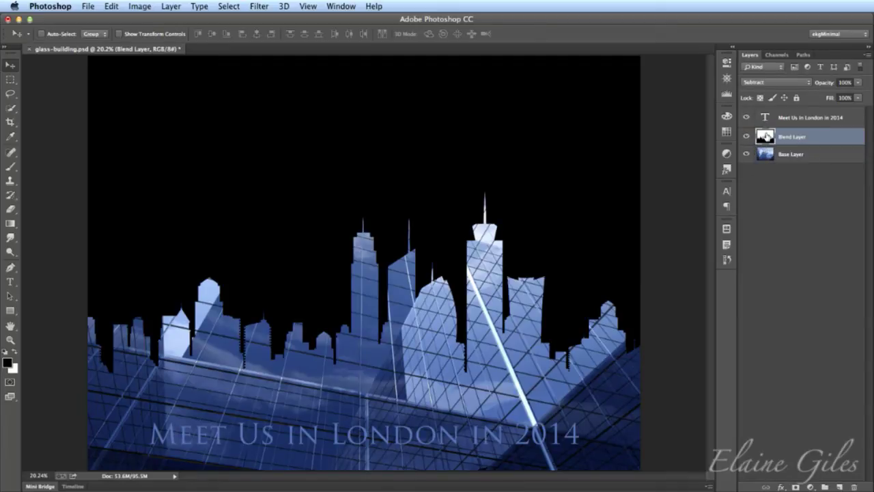
# - Set Blend Layer's blend mode to Lighten and move the Meet Us in London in 2014 text into the white sky above the skyline
pyautogui.click(774, 83)
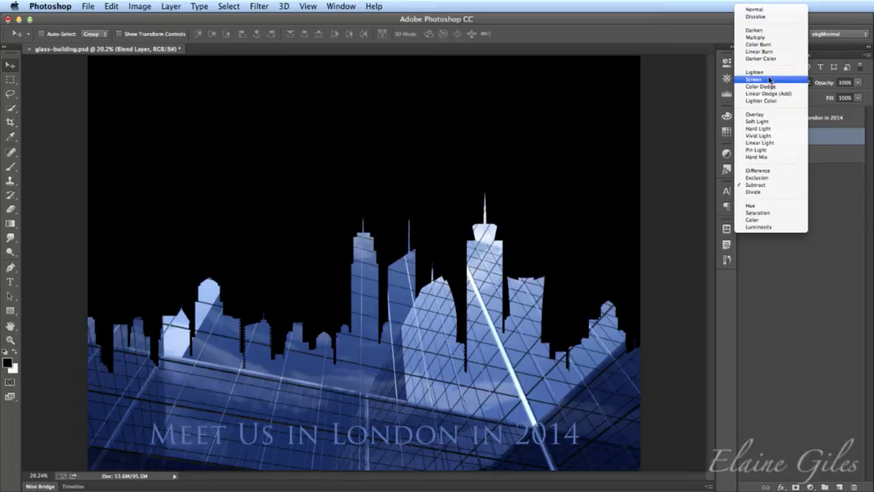
pyautogui.click(769, 73)
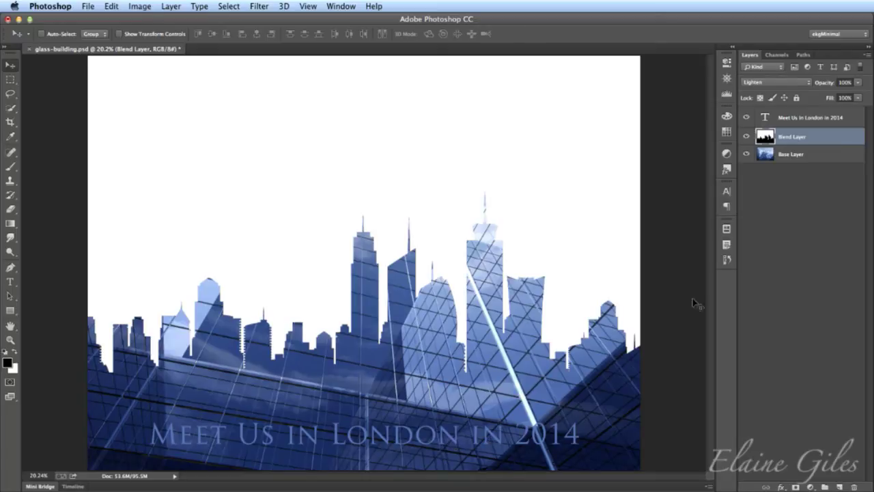
pyautogui.click(805, 116)
pyautogui.moveTo(422, 437); pyautogui.dragTo(422, 152)
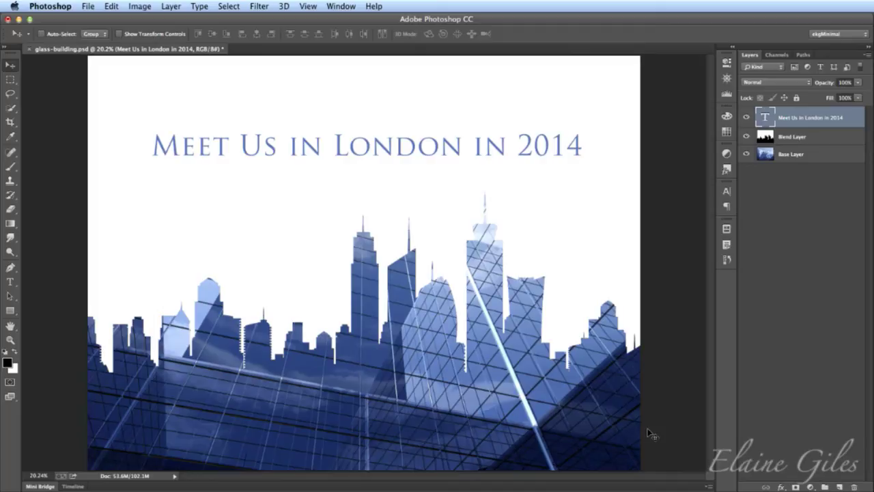
# - Save and close glass-building.psd, and launch Acorn
pyautogui.press('super+s')
pyautogui.click(29, 49)
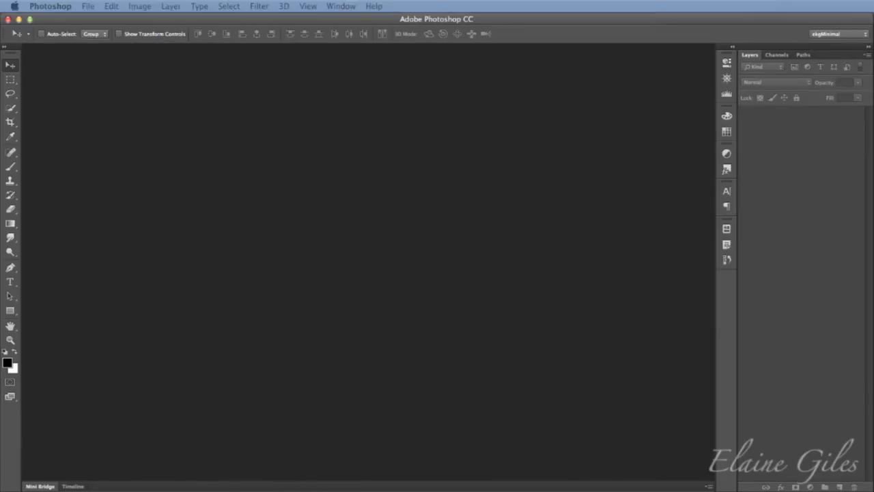
pyautogui.hotkey('alt', 'space')
pyautogui.write('acor')
pyautogui.press('Return')
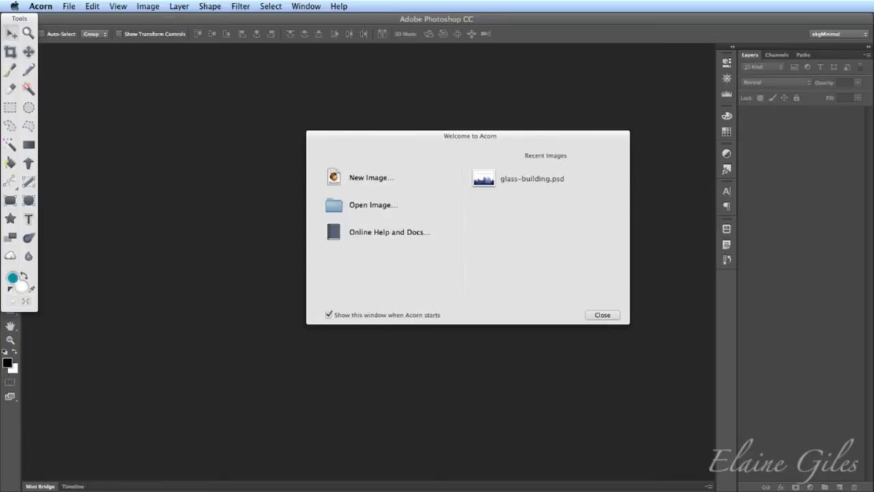
# - Open the recent image glass-building.psd in Acorn, clearing the floating palettes off the artwork and closing Layer Filters
pyautogui.moveTo(758, 88); pyautogui.dragTo(738, 20)
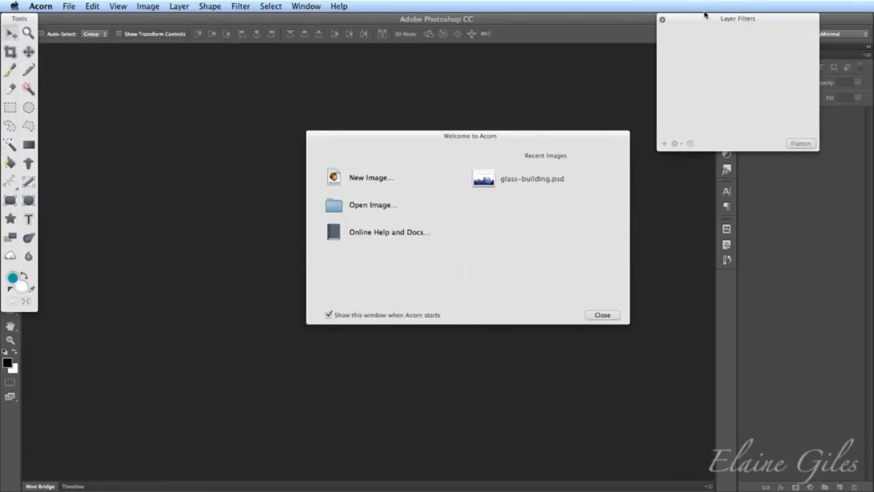
pyautogui.moveTo(590, 25); pyautogui.dragTo(739, 14)
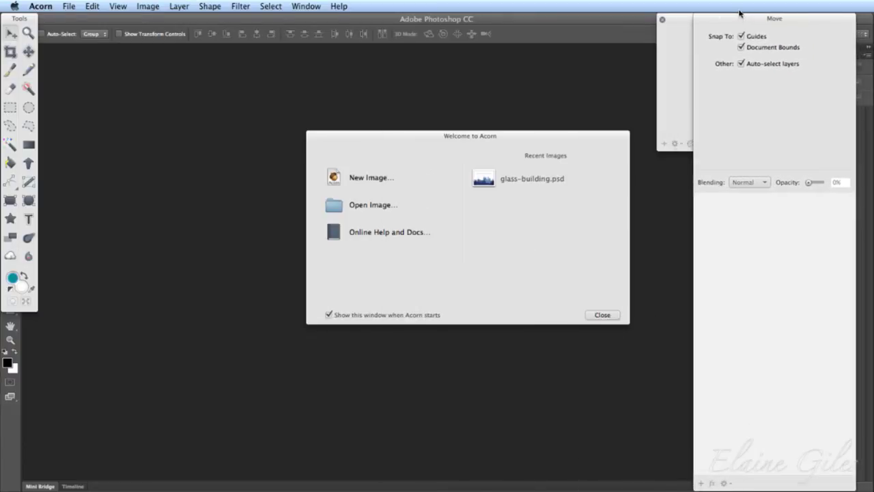
pyautogui.doubleClick(514, 181)
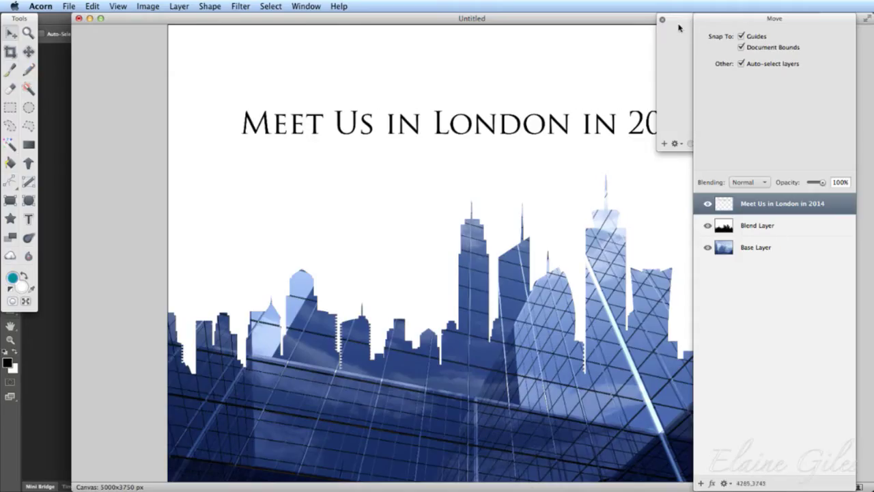
pyautogui.moveTo(680, 21); pyautogui.dragTo(181, 166)
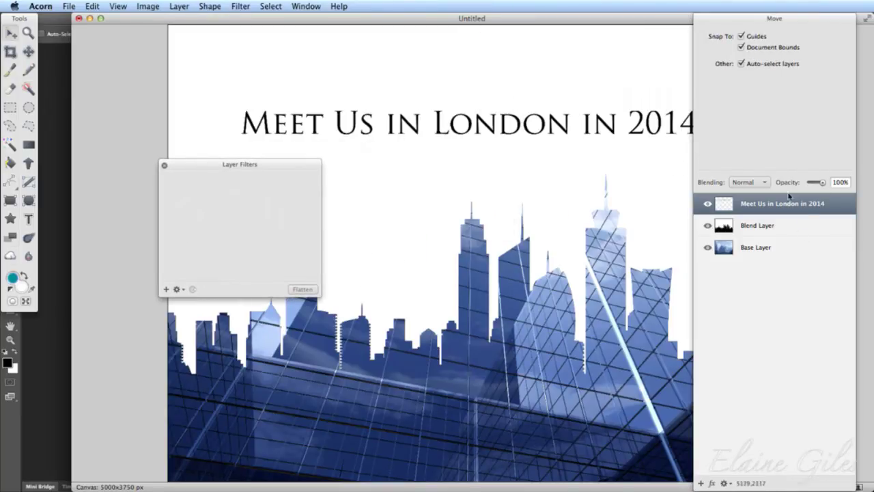
pyautogui.click(164, 165)
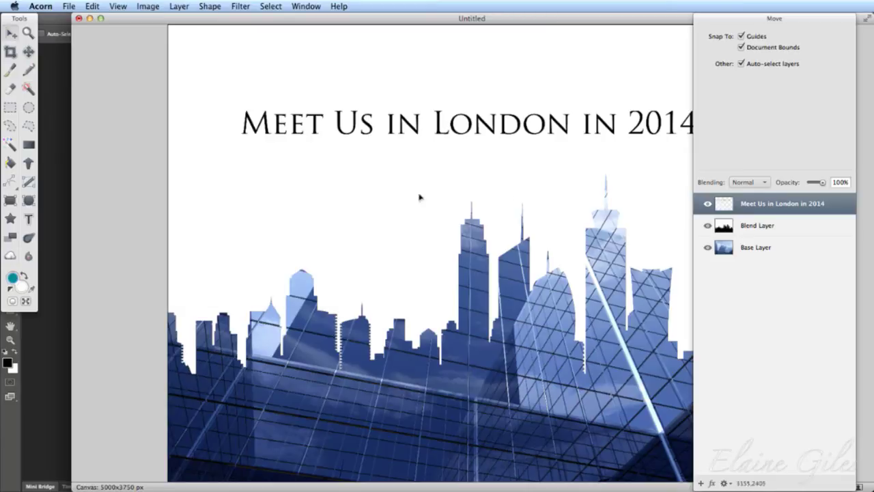
# - Try Darken on Blend Layer in Acorn, and set its blend mode to Overlay
pyautogui.click(758, 227)
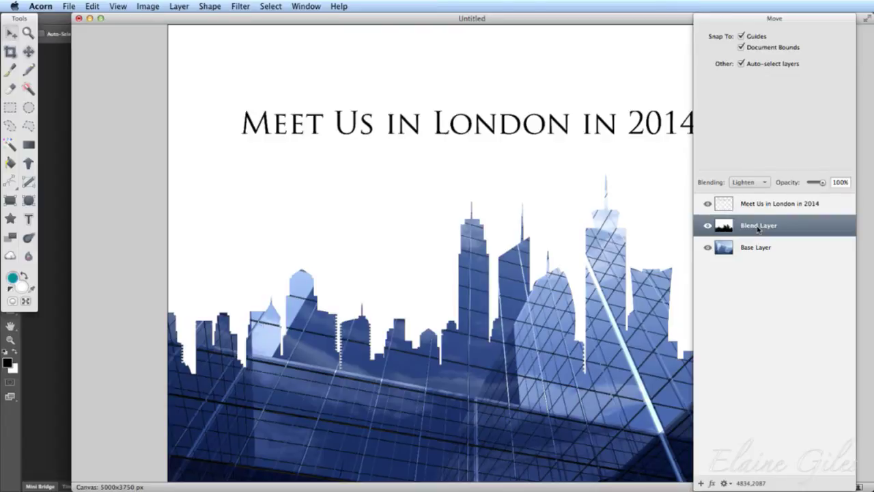
pyautogui.click(758, 183)
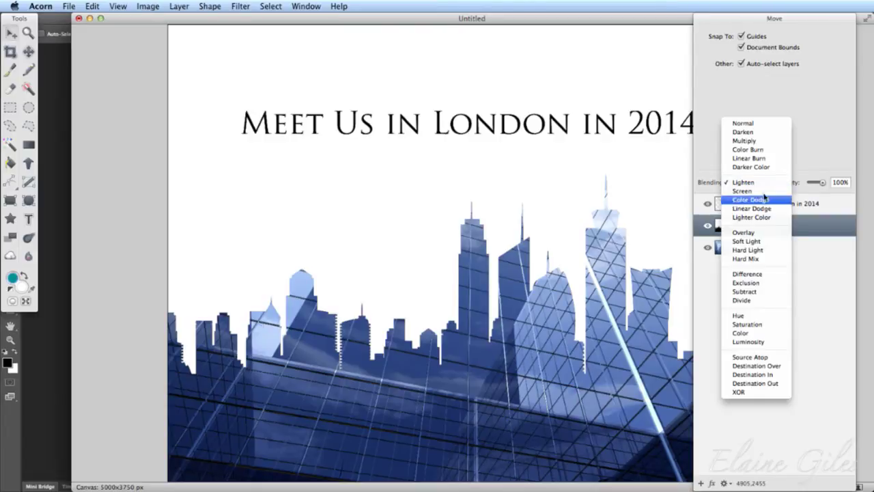
pyautogui.click(763, 134)
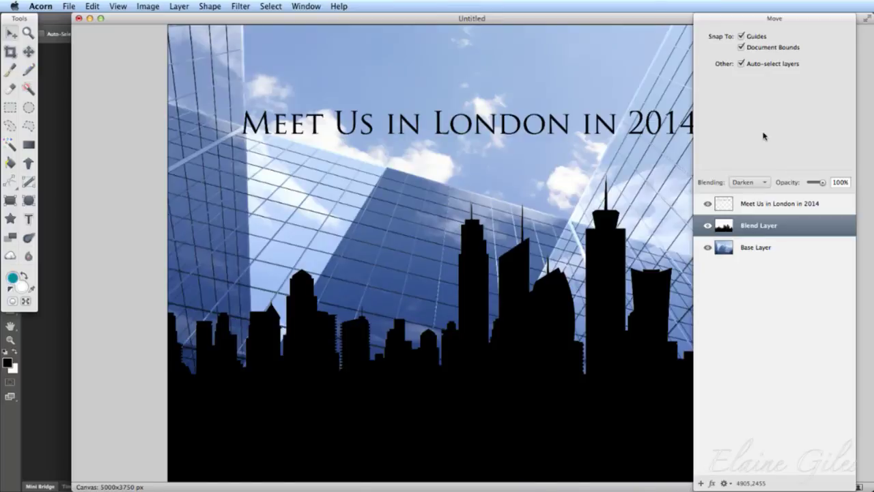
pyautogui.click(765, 183)
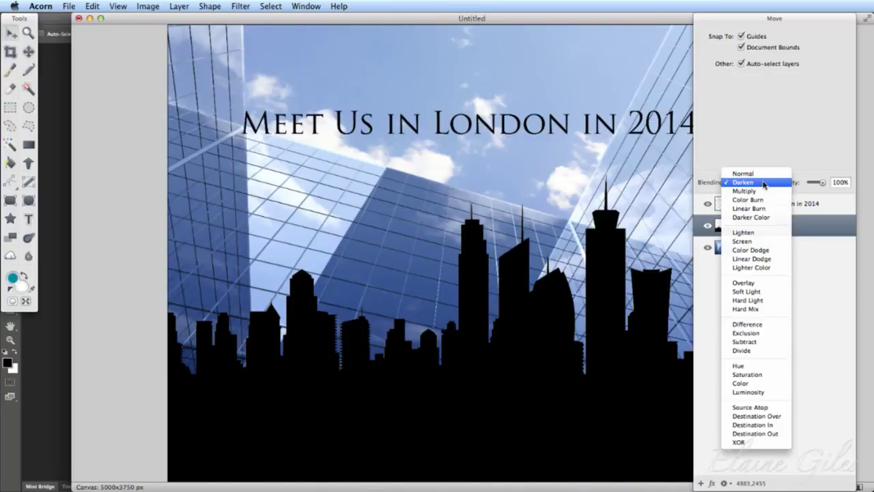
pyautogui.click(763, 285)
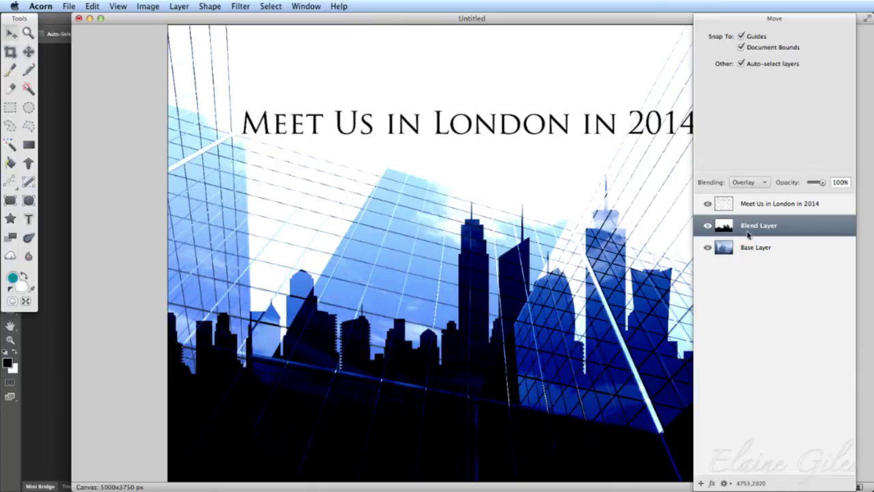
# - Set the Meet Us in London in 2014 text layer's blending to Color Burn and move the text down over the skyline
pyautogui.click(751, 207)
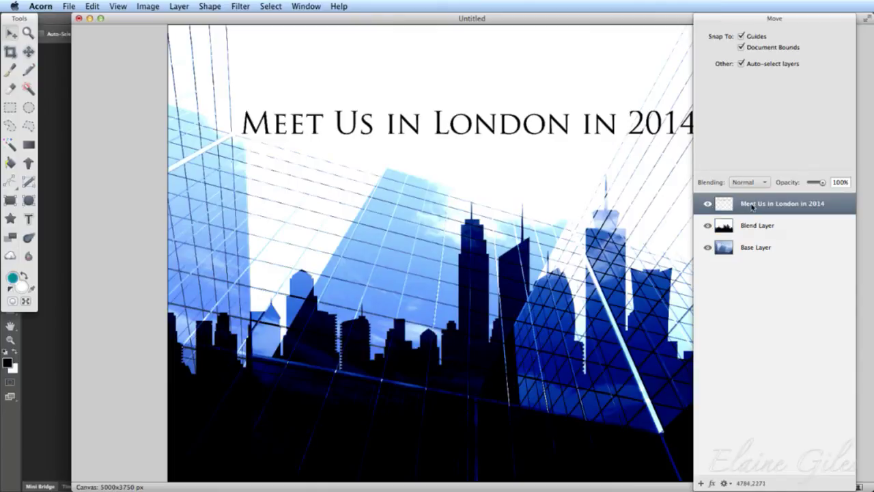
pyautogui.click(457, 133)
pyautogui.click(758, 183)
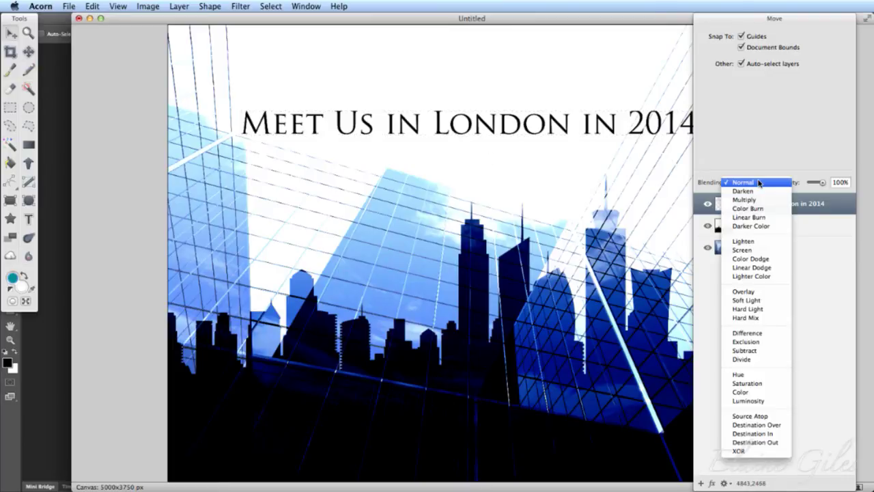
pyautogui.click(751, 209)
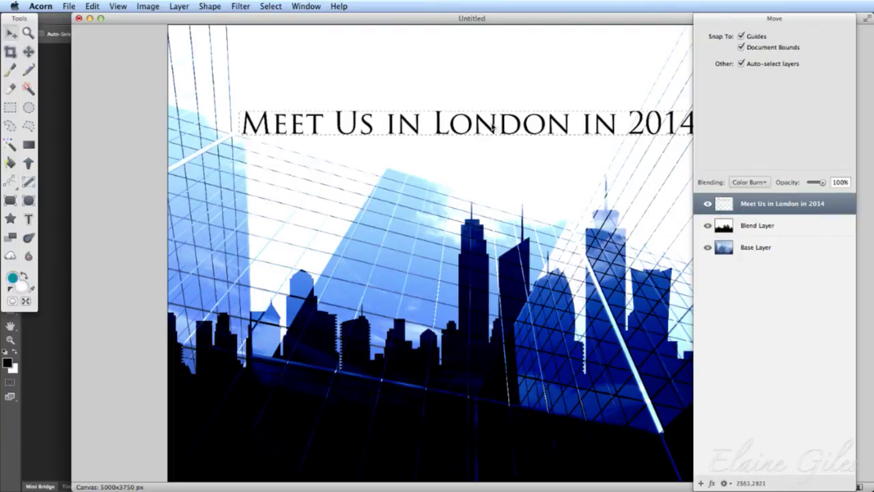
pyautogui.moveTo(497, 127); pyautogui.dragTo(426, 284)
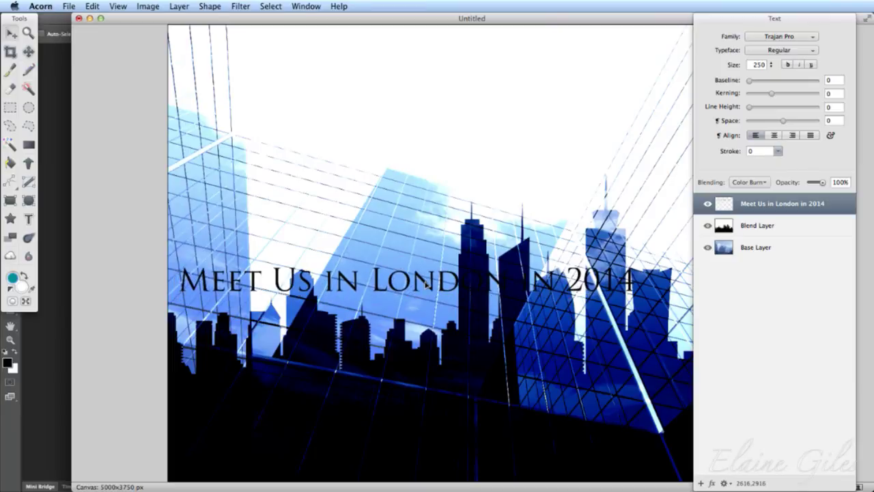
# - Try Lighter Color and Hard Mix on the text layer, set its blending to Saturation, and shift the text right across the towers
pyautogui.click(749, 183)
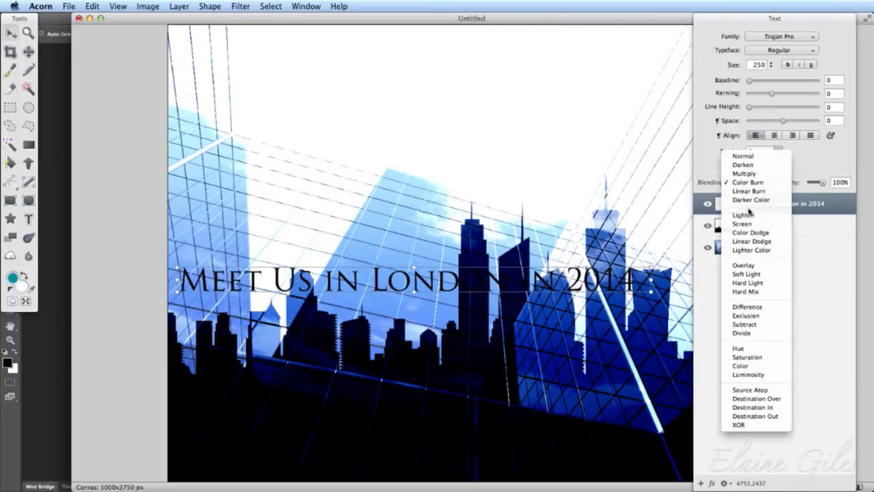
pyautogui.click(750, 252)
pyautogui.click(751, 182)
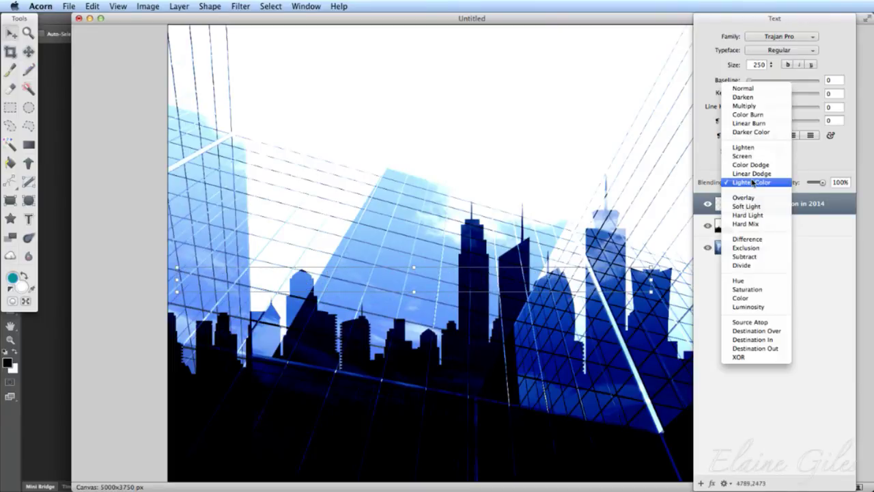
pyautogui.click(753, 225)
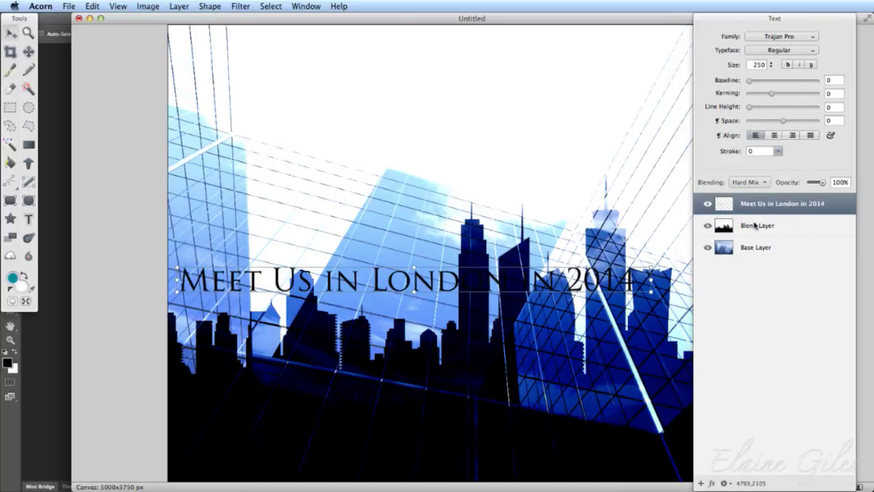
pyautogui.click(756, 185)
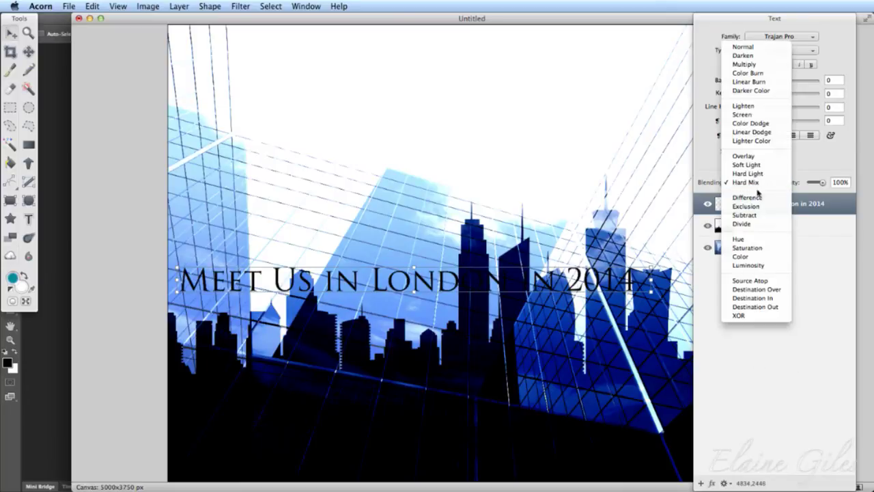
pyautogui.click(754, 250)
pyautogui.moveTo(421, 280); pyautogui.dragTo(507, 270)
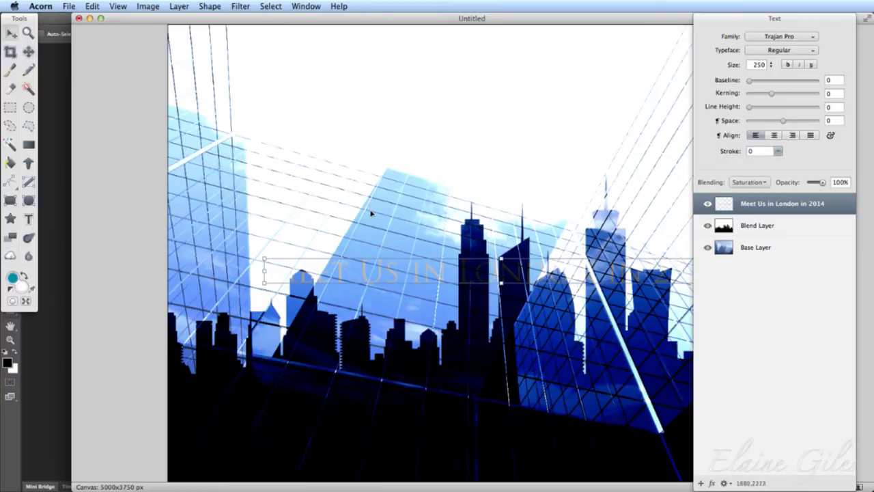
# - Quit Acorn and switch back to Photoshop with Scanned Scooby.psd open
pyautogui.press('super+q')
pyautogui.click(440, 80)
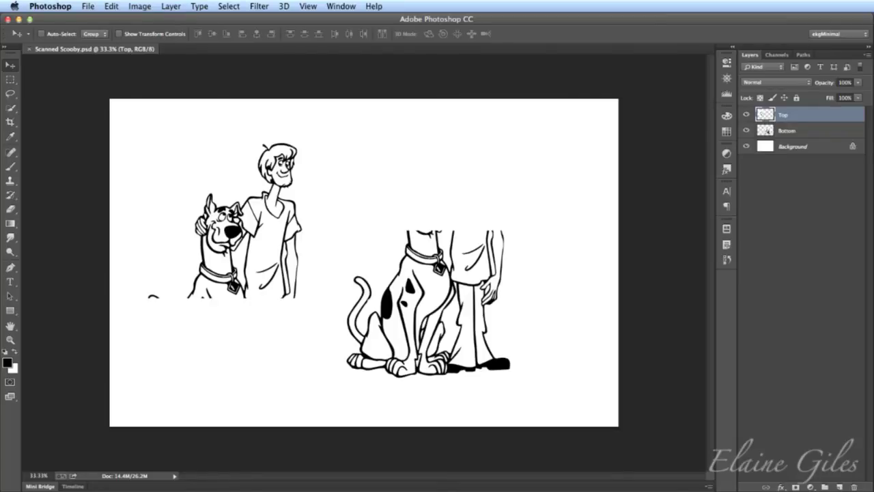
# - Examine the two halves of the scanned drawing by hiding and reshowing the Background, Bottom and Top layers
pyautogui.press('super+equal')
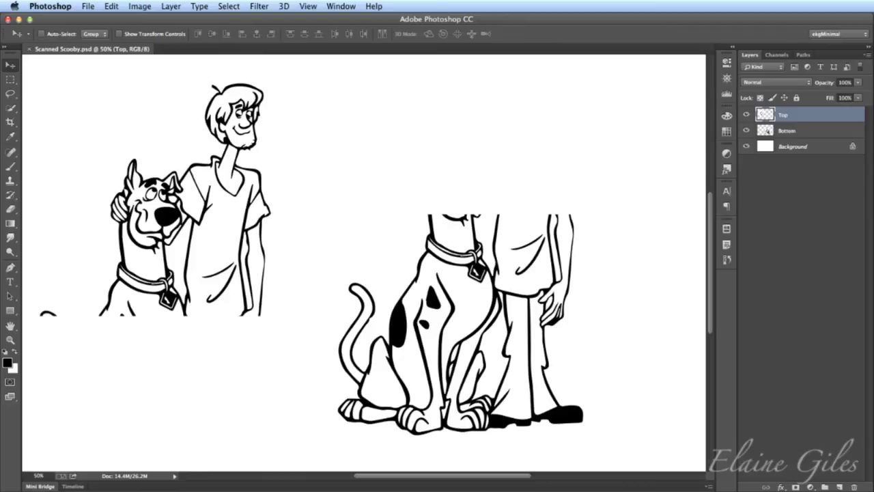
pyautogui.click(747, 147)
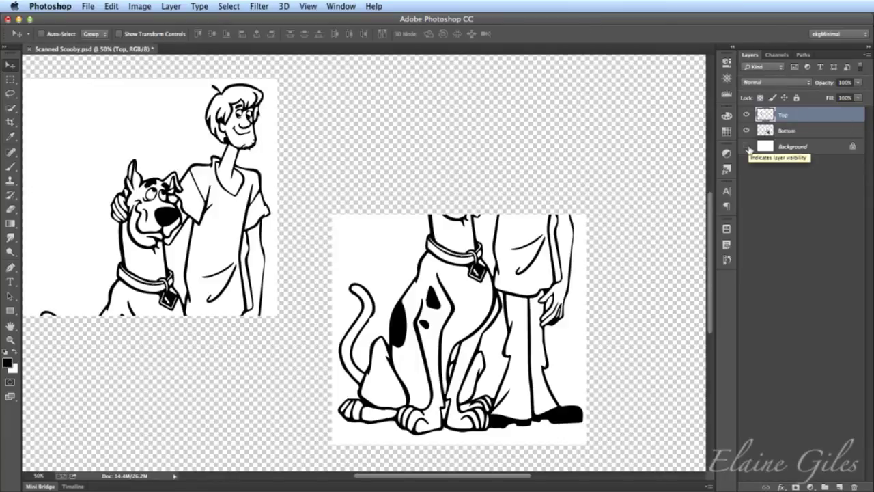
pyautogui.click(747, 147)
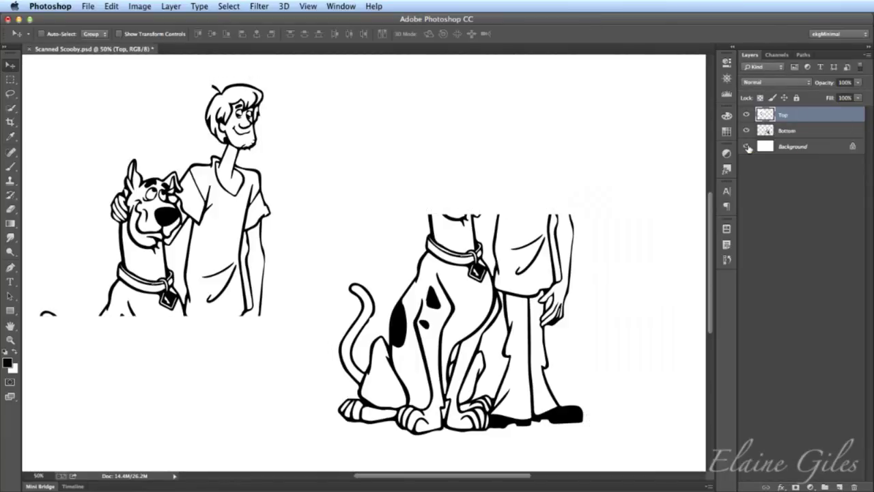
pyautogui.click(791, 131)
pyautogui.click(746, 131)
pyautogui.click(746, 131)
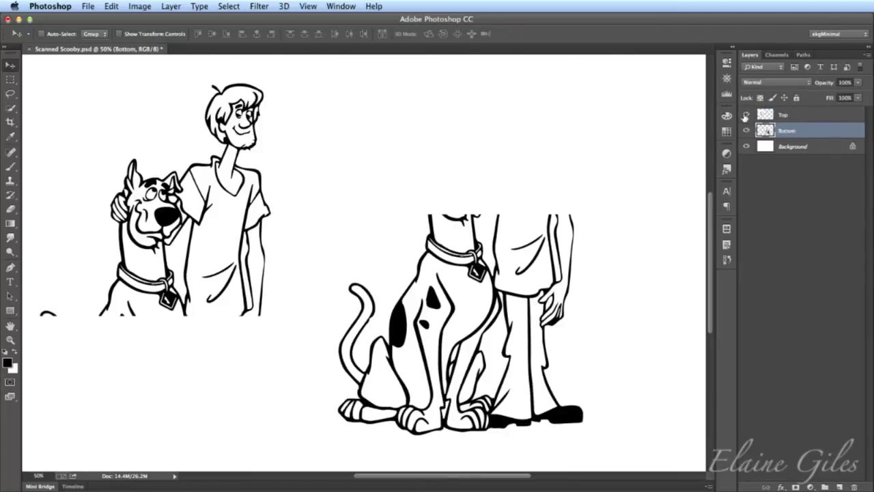
pyautogui.click(745, 115)
pyautogui.click(745, 115)
# - Move the Top layer over the Bottom layer so that the two halves of the drawing roughly overlap
pyautogui.click(785, 115)
pyautogui.moveTo(226, 190); pyautogui.dragTo(534, 164)
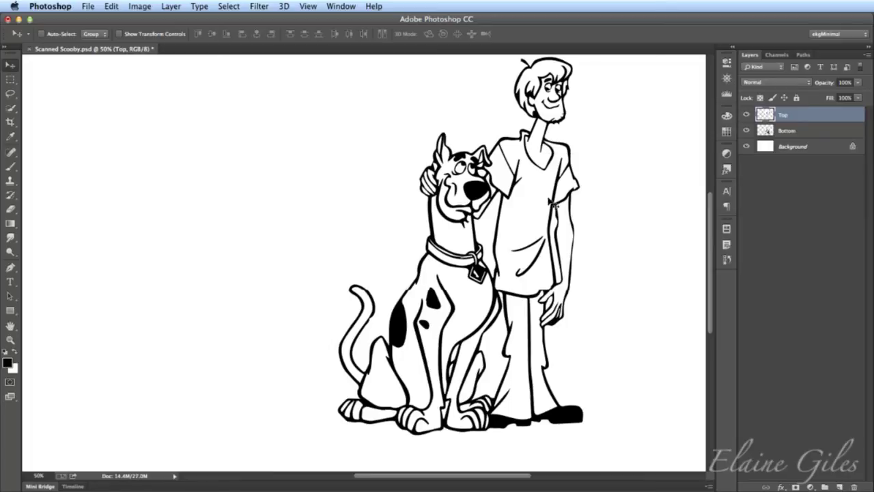
pyautogui.moveTo(526, 193)
pyautogui.mouseDown()
pyautogui.moveTo(510, 198)
pyautogui.moveTo(535, 198)
pyautogui.mouseUp()
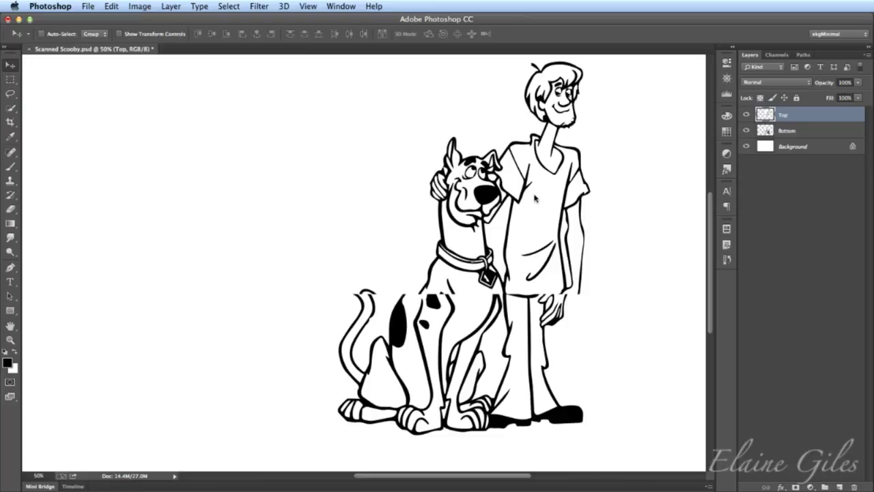
# - Set the Top layer's blend mode to Difference and reposition it over the overlapping part of the Bottom layer
pyautogui.click(762, 83)
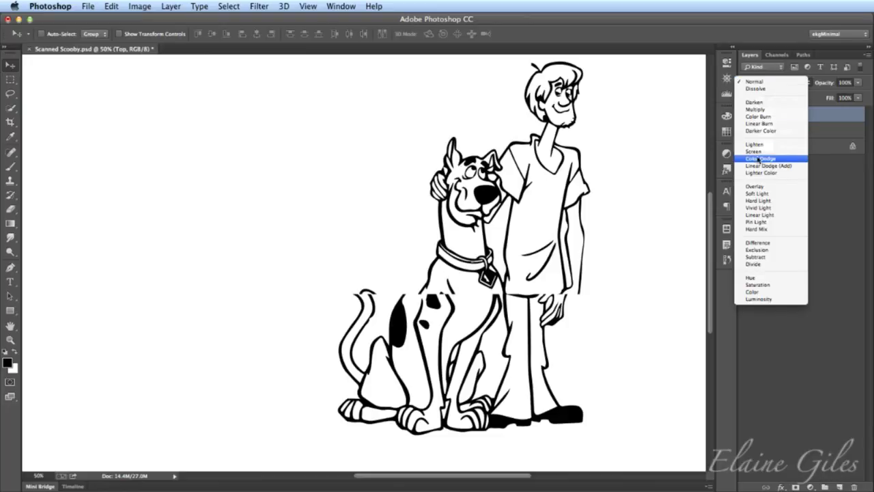
pyautogui.click(768, 244)
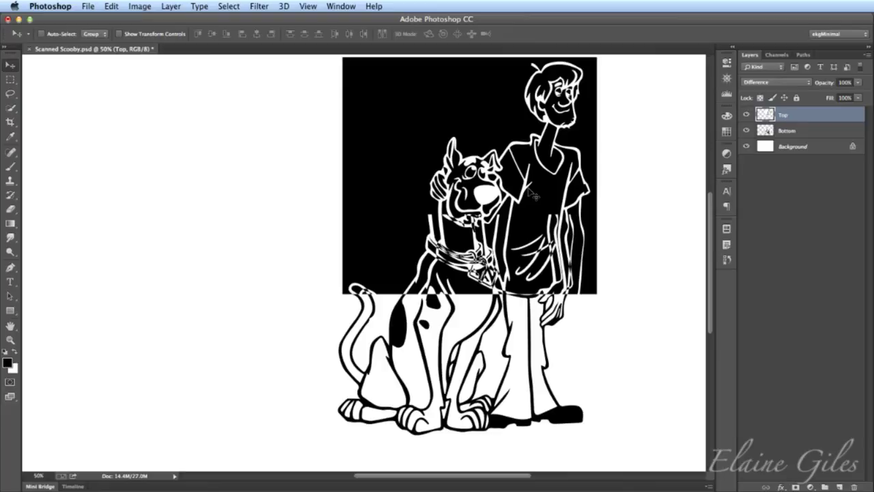
pyautogui.moveTo(534, 195); pyautogui.dragTo(222, 249)
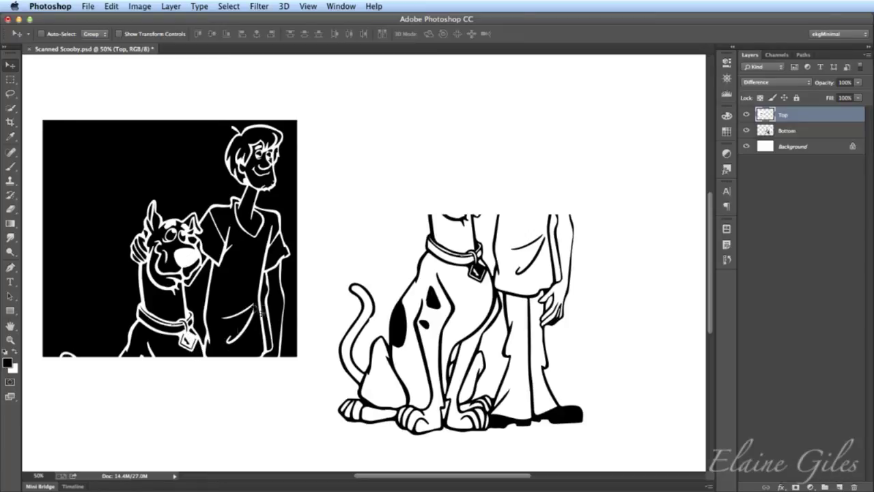
pyautogui.moveTo(228, 287); pyautogui.dragTo(512, 217)
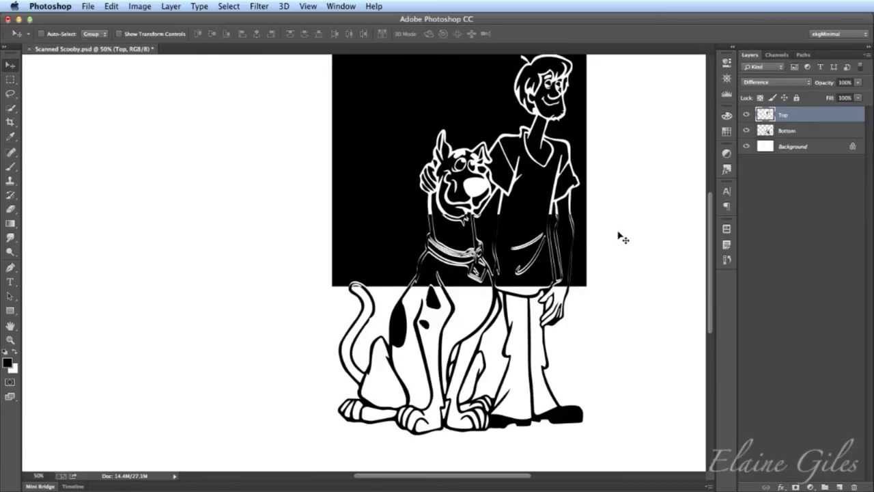
# - Check the join with the Top layer in Normal mode, and return the layer to Difference
pyautogui.click(776, 82)
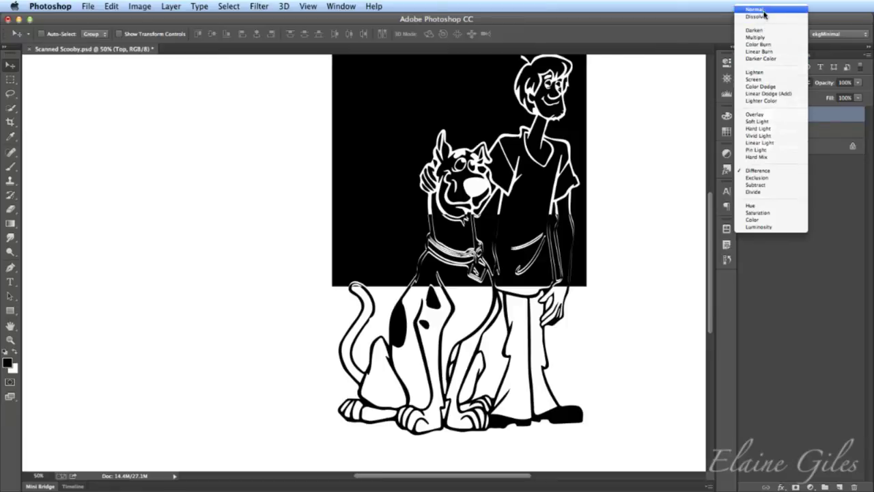
pyautogui.click(763, 9)
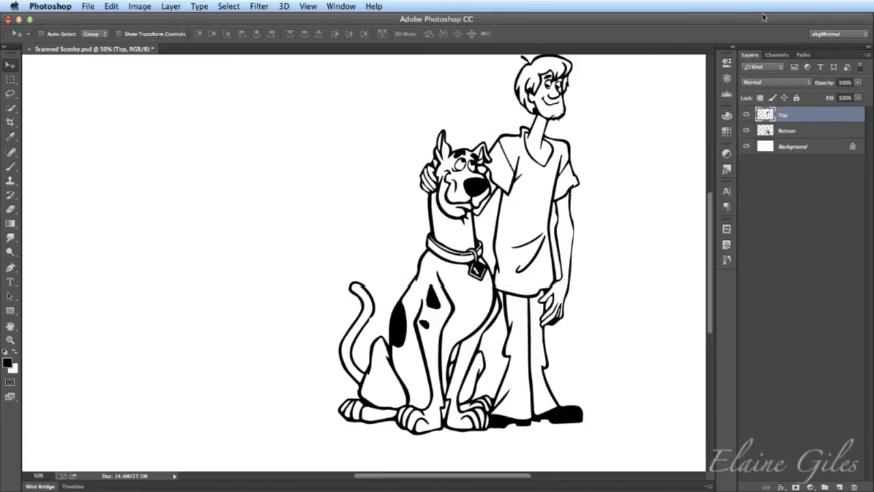
pyautogui.click(772, 82)
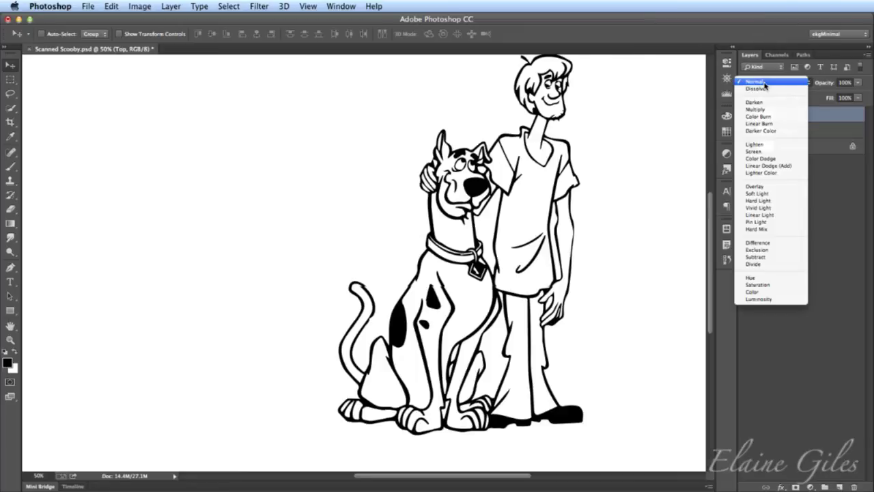
pyautogui.click(759, 243)
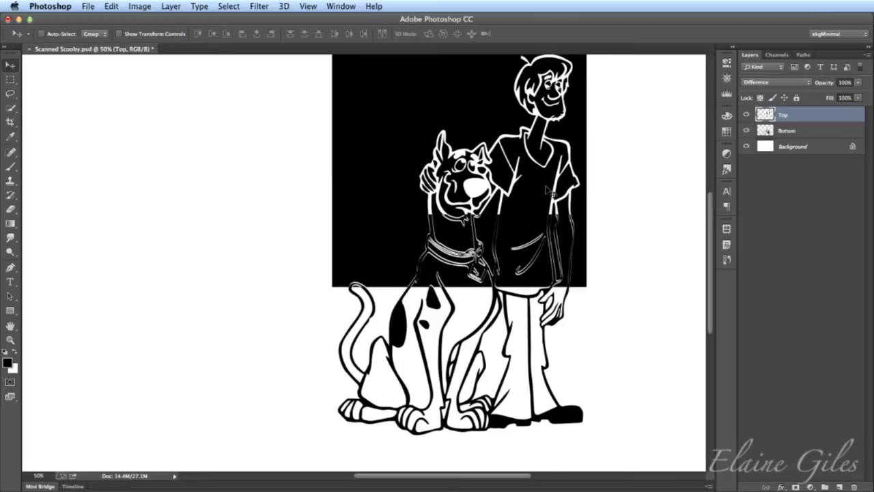
# - Nudge the Top layer in small increments to line up its outlines with those of the Bottom layer in the overlap
pyautogui.press('Right')
pyautogui.press('Left')
pyautogui.press('Down')
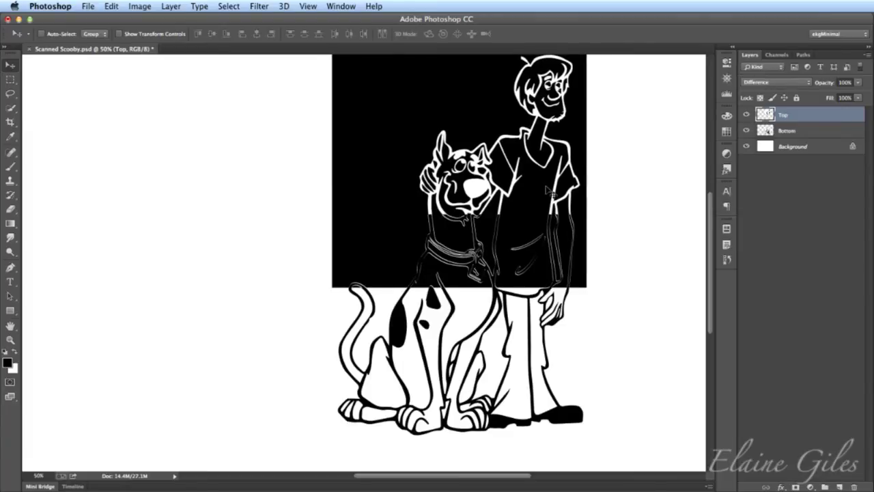
pyautogui.press('Left')
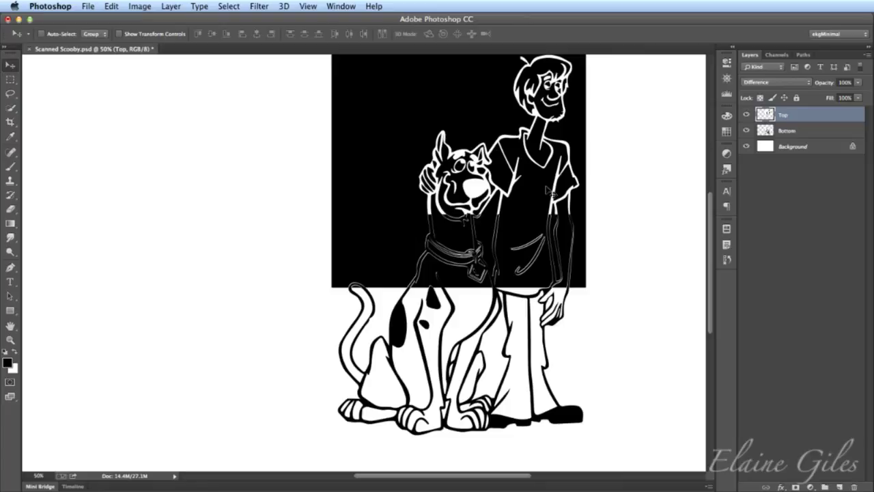
pyautogui.press('Up')
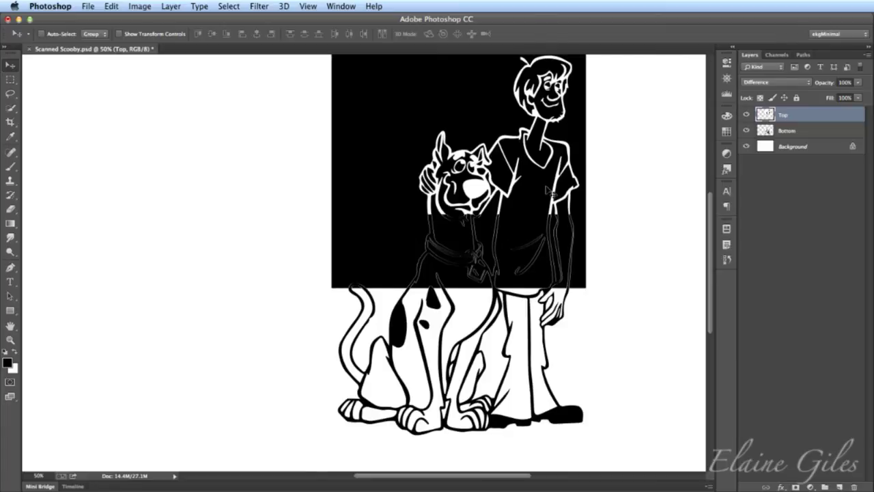
pyautogui.press('Up')
pyautogui.press('Up')
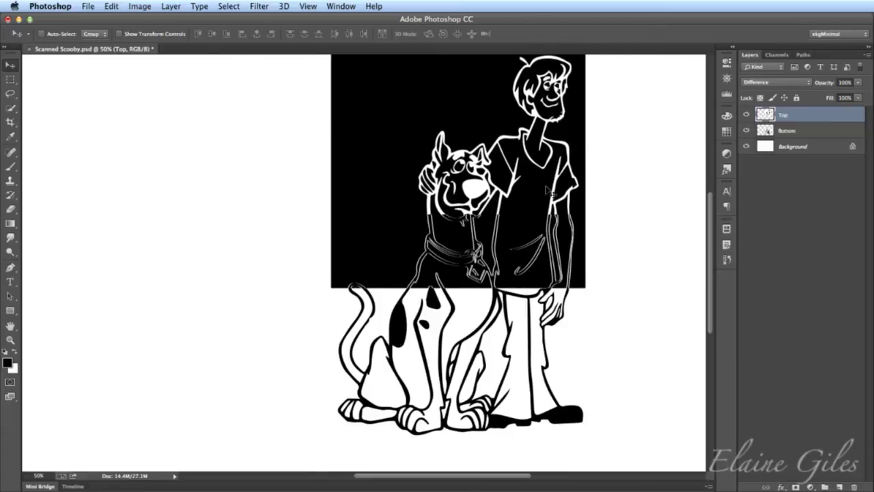
pyautogui.press('Right')
pyautogui.press('Right')
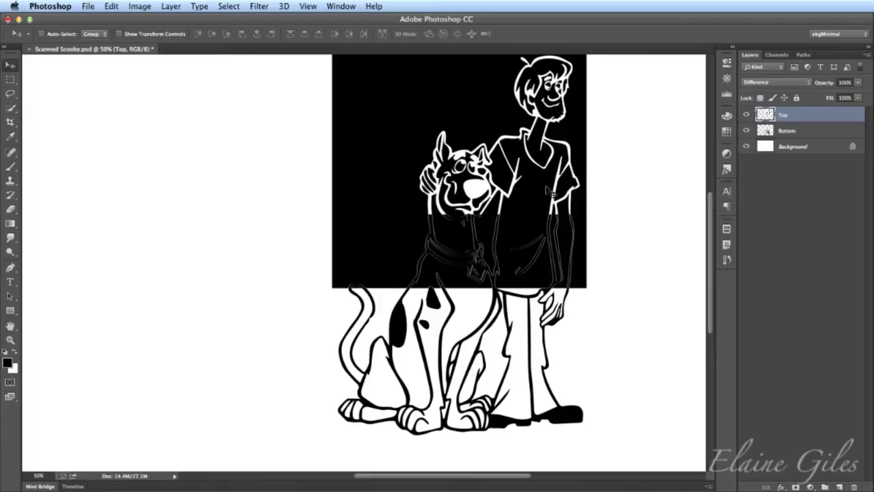
pyautogui.press('Up')
pyautogui.press('Left')
pyautogui.press('Down')
pyautogui.press('Down')
pyautogui.press('Down')
pyautogui.press('Up')
pyautogui.press('Left')
pyautogui.moveTo(549, 181); pyautogui.dragTo(550, 183)
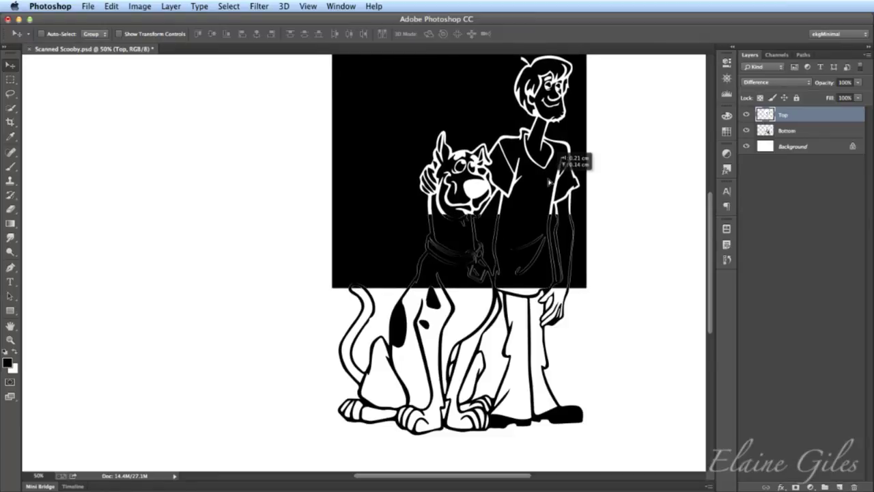
pyautogui.press('Up')
pyautogui.press('Up')
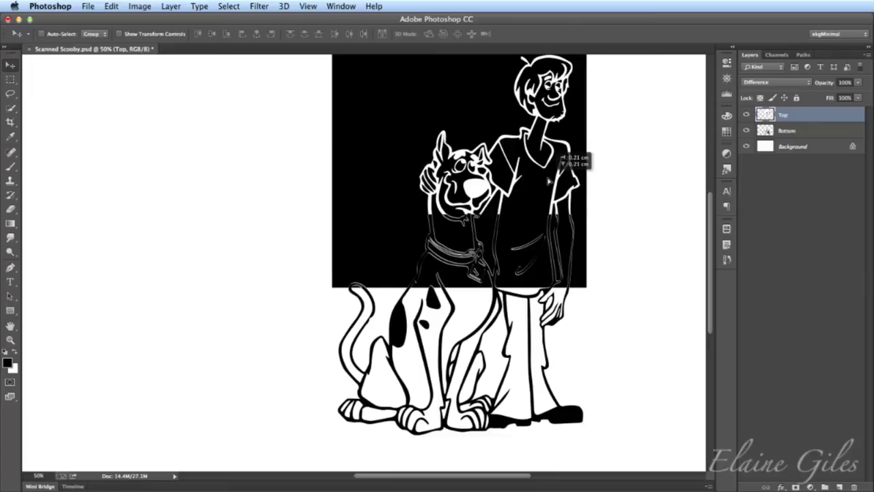
pyautogui.press('Left')
pyautogui.press('Left')
pyautogui.press('Left')
pyautogui.press('Left')
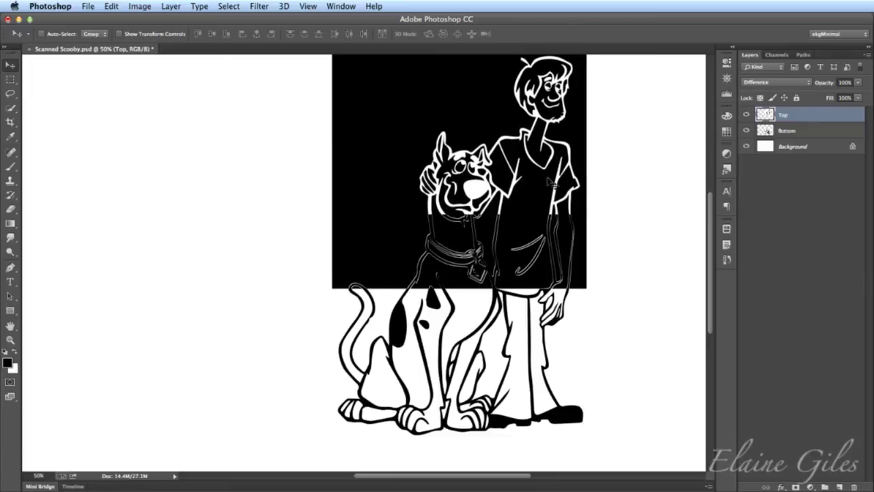
pyautogui.press('Left')
pyautogui.press('Left')
pyautogui.press('Left')
pyautogui.press('Right')
pyautogui.press('Right')
pyautogui.press('Right')
pyautogui.press('Right')
pyautogui.press('Right')
pyautogui.press('Down')
pyautogui.press('Up')
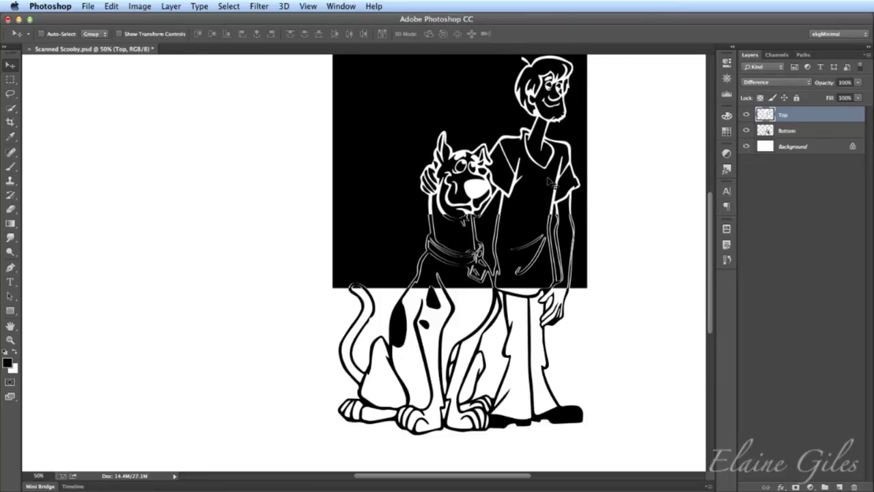
pyautogui.press('Left')
pyautogui.press('Left')
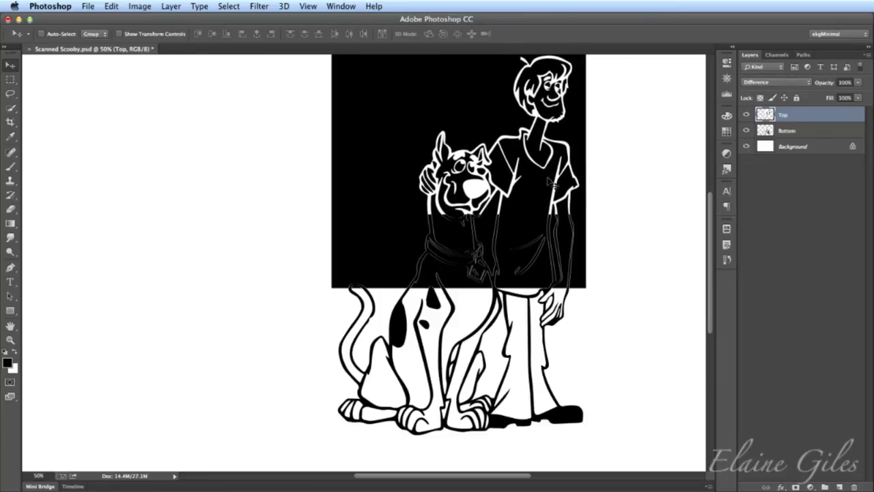
pyautogui.press('Left')
pyautogui.press('Right')
pyautogui.press('Up')
pyautogui.press('Up')
pyautogui.press('Down')
pyautogui.press('Up')
pyautogui.press('Down')
pyautogui.press('Up')
pyautogui.press('Down')
pyautogui.press('Up')
pyautogui.press('Down')
pyautogui.press('Up')
pyautogui.press('Down')
pyautogui.press('Up')
pyautogui.press('Left')
pyautogui.press('Left')
# - Set the Top layer's blend mode back to Normal and close Scanned Scooby.psd without saving
pyautogui.click(765, 83)
pyautogui.click(766, 11)
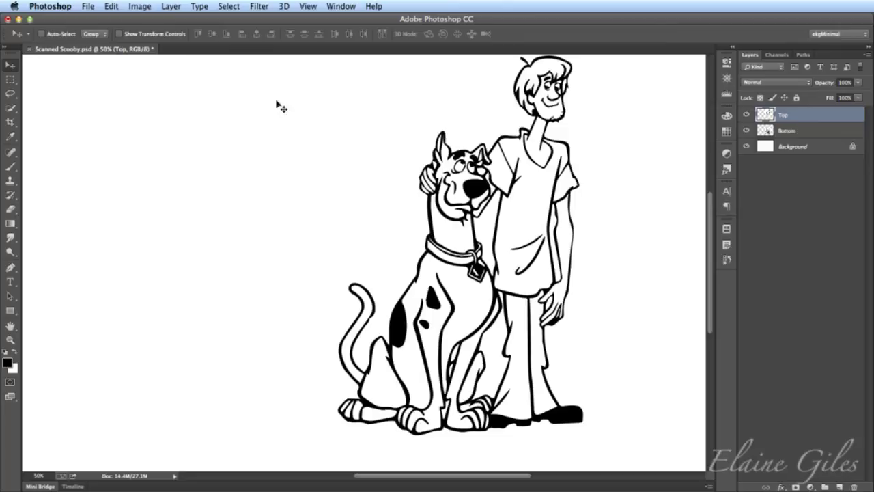
pyautogui.click(29, 50)
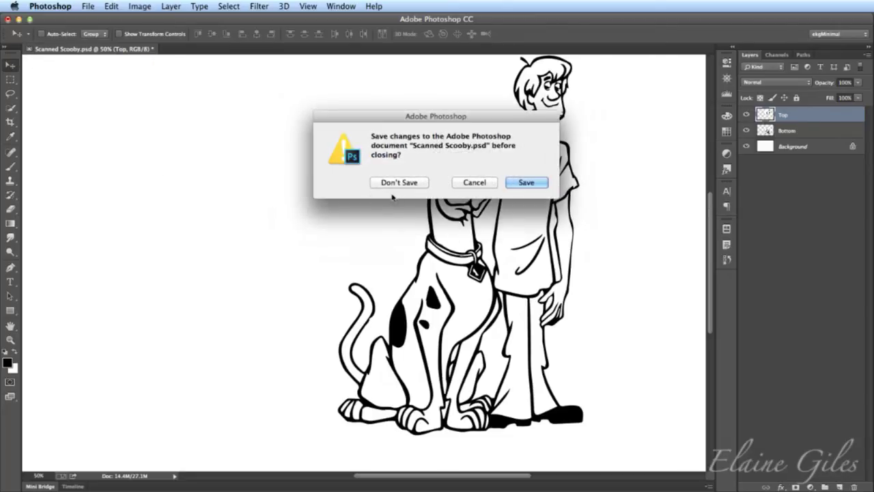
pyautogui.click(398, 182)
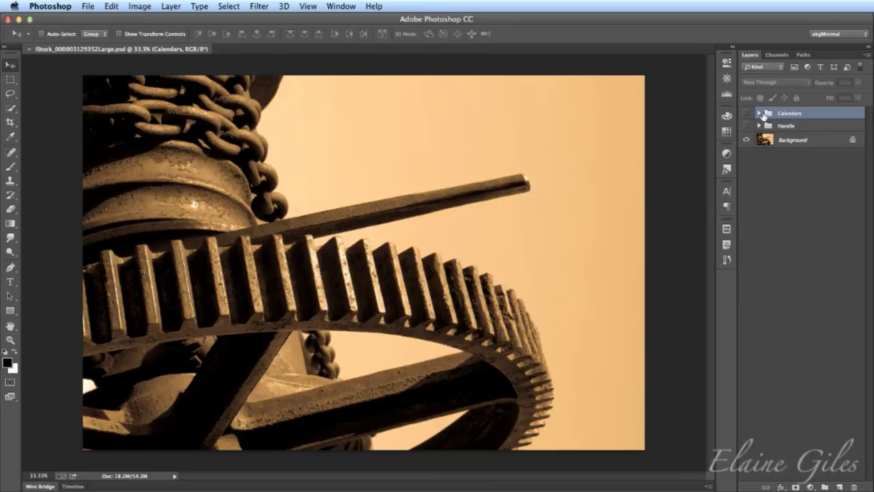
# - Look inside the Calendars group and preview the finished calendar design by showing and hiding the Calendars and Handle groups
pyautogui.click(758, 113)
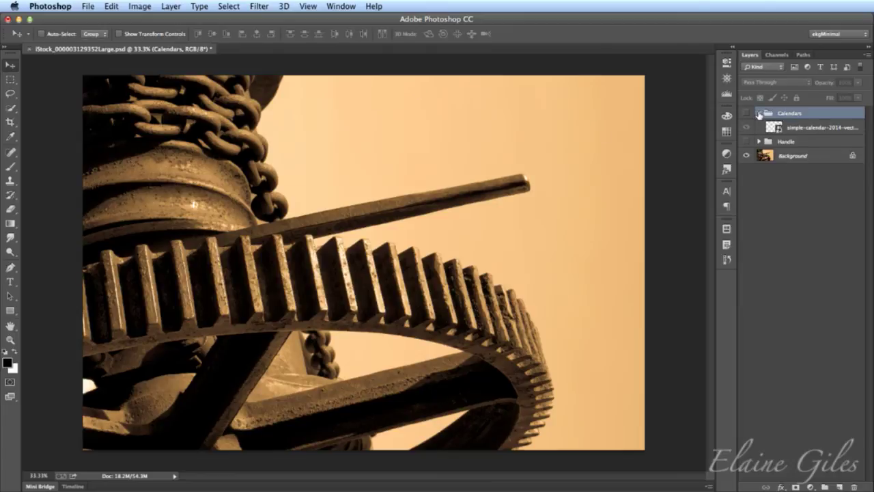
pyautogui.click(758, 113)
pyautogui.click(747, 113)
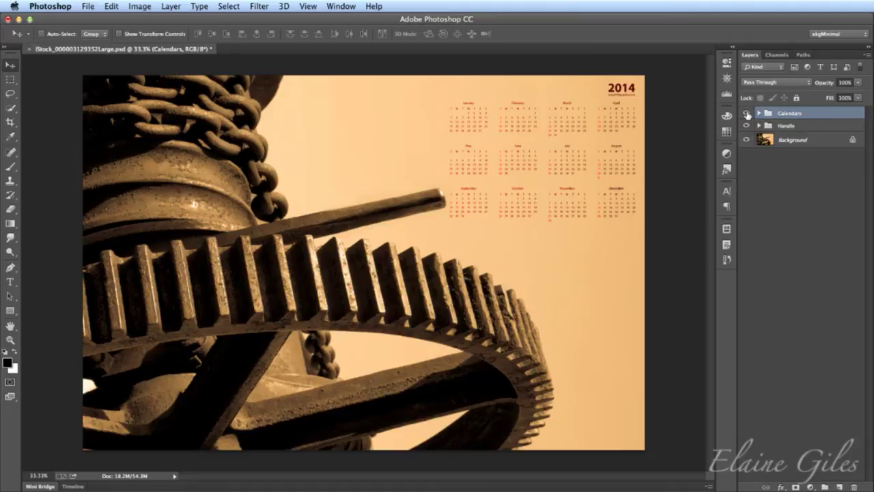
pyautogui.moveTo(747, 114); pyautogui.dragTo(747, 127)
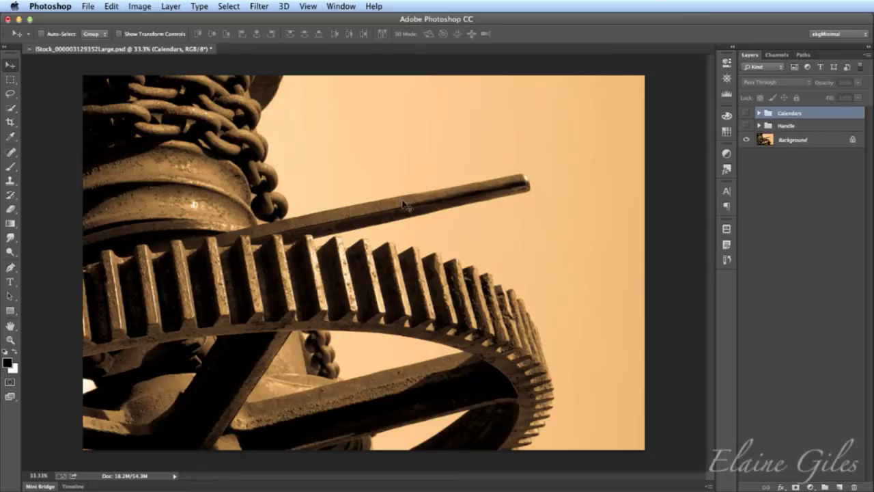
# - Look inside the Handle group and make the group visible to show the shortened handle
pyautogui.click(759, 125)
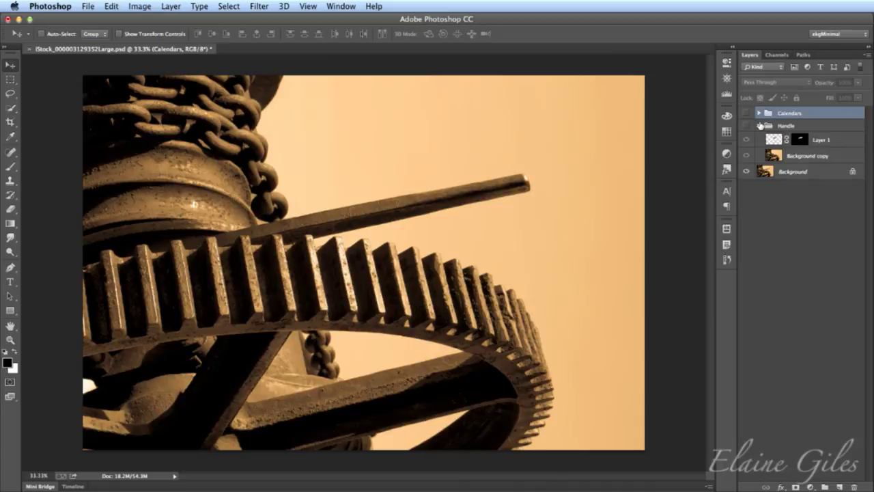
pyautogui.click(759, 126)
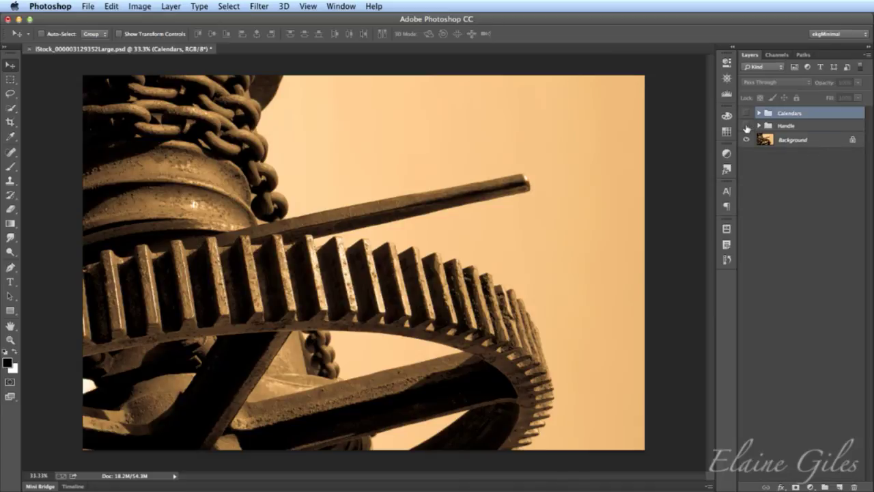
pyautogui.click(746, 127)
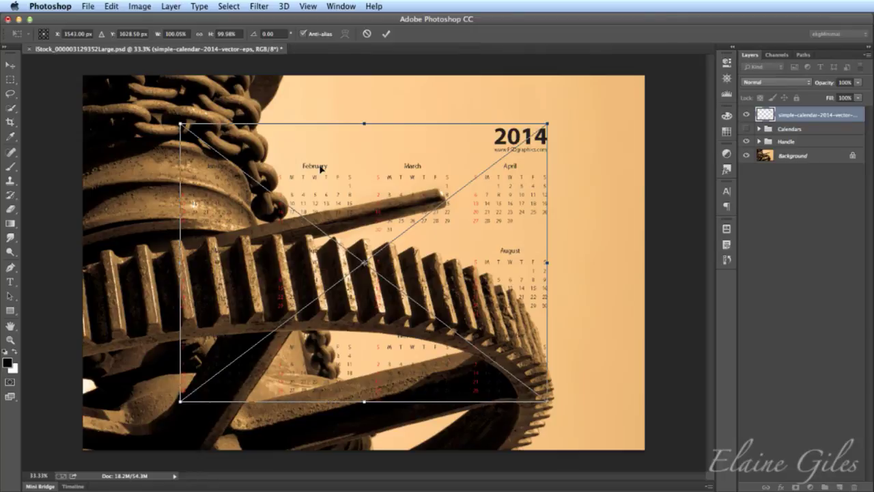
# - Move the placed 2014 calendar into the upper-right sky of the photo and scale it down to about 51%
pyautogui.moveTo(320, 169); pyautogui.dragTo(413, 124)
pyautogui.press('Left')
pyautogui.press('Left')
pyautogui.press('Left')
pyautogui.press('Left')
pyautogui.press('Left')
pyautogui.press('Left')
pyautogui.press('Left')
pyautogui.press('Left')
pyautogui.press('Left')
pyautogui.press('Up')
pyautogui.press('Up')
pyautogui.press('Up')
pyautogui.press('Up')
pyautogui.press('Up')
pyautogui.press('Up')
pyautogui.press('Up')
pyautogui.press('Up')
pyautogui.press('Up')
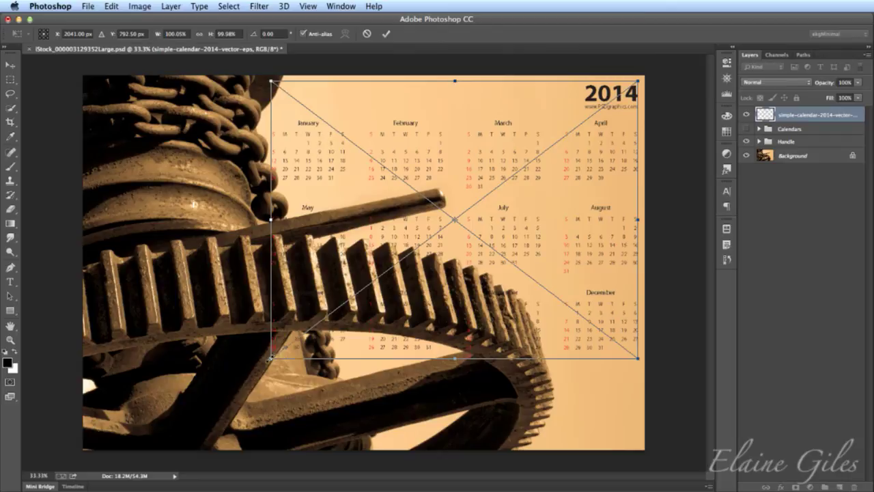
pyautogui.moveTo(271, 356); pyautogui.dragTo(447, 223)
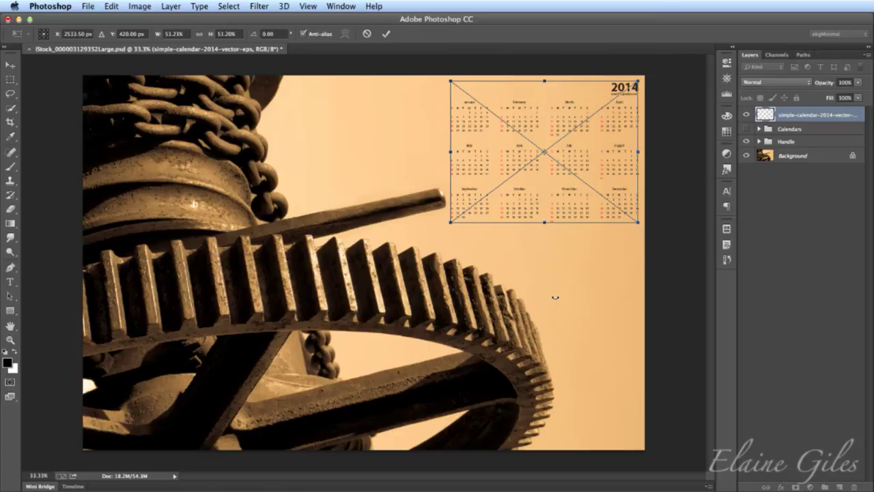
pyautogui.press('Return')
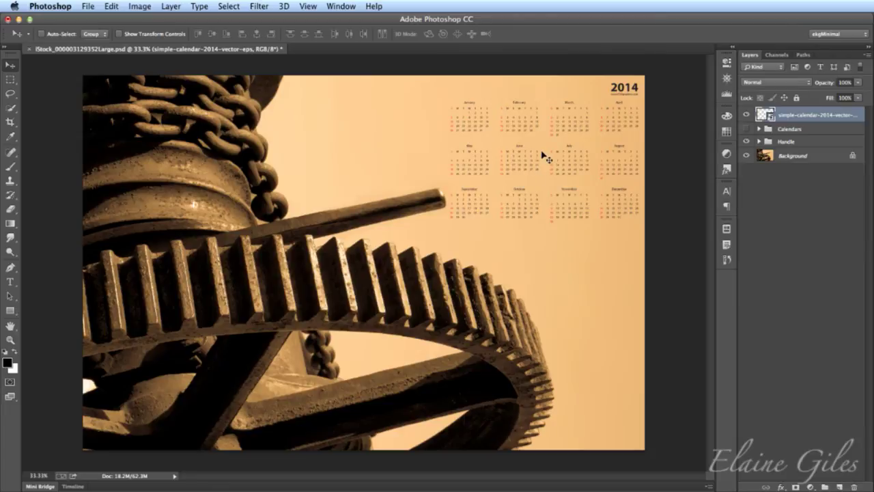
# - Examine the placed calendar's months and year heading up close at 100% magnification
pyautogui.press('z')
pyautogui.click(548, 121)
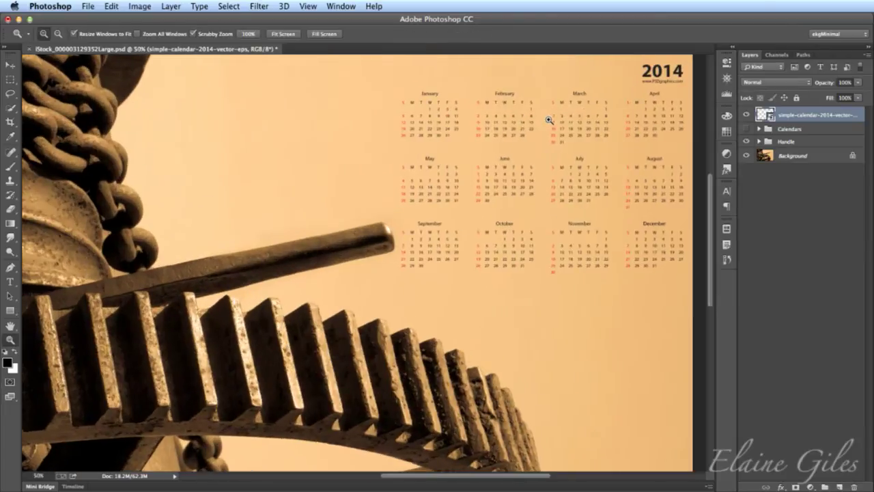
pyautogui.click(604, 71)
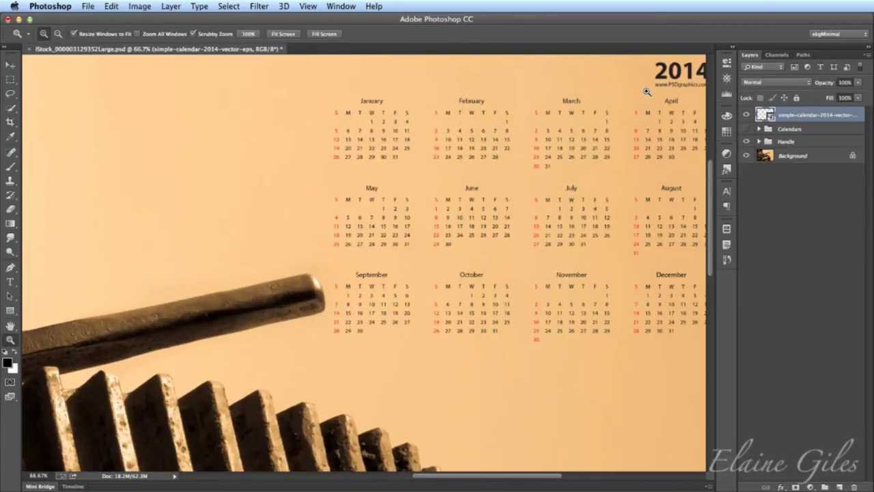
pyautogui.click(647, 92)
pyautogui.moveTo(558, 478); pyautogui.dragTo(571, 478)
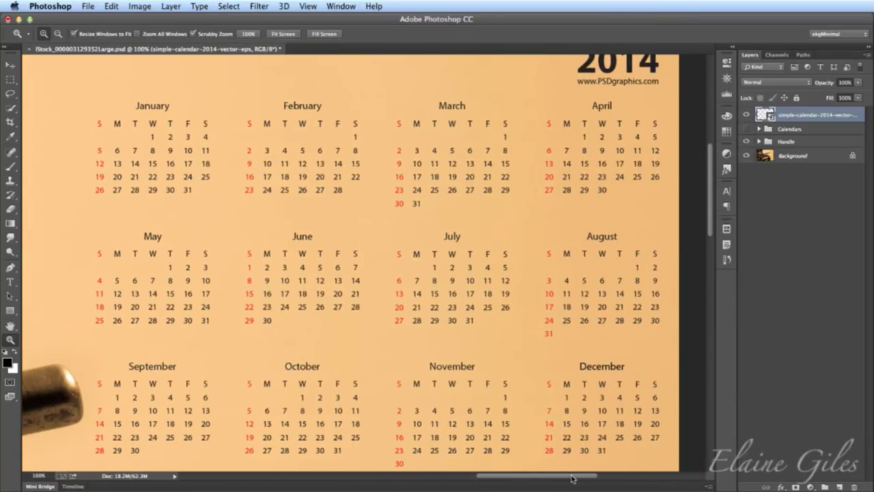
# - Try the Overlay and Color Burn blend modes in turn on the placed 2014 calendar layer
pyautogui.press('alt')
pyautogui.keyDown('alt'); pyautogui.click(448, 295); pyautogui.keyUp('alt')
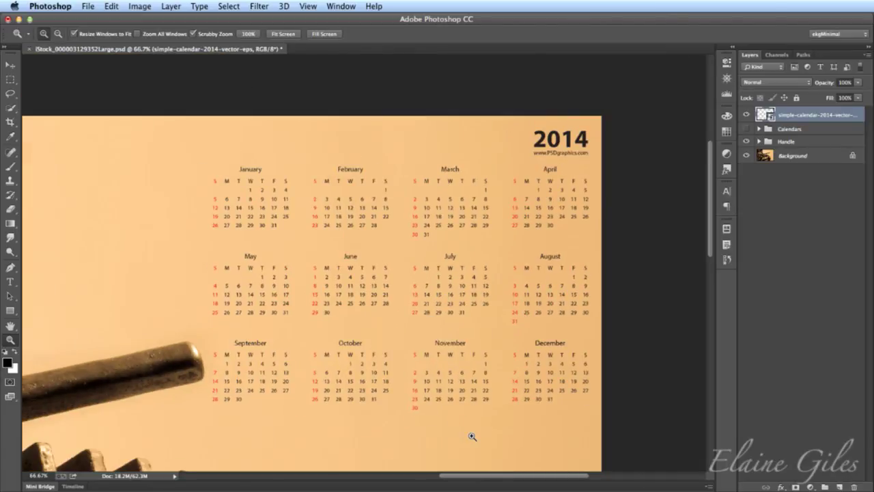
pyautogui.click(800, 84)
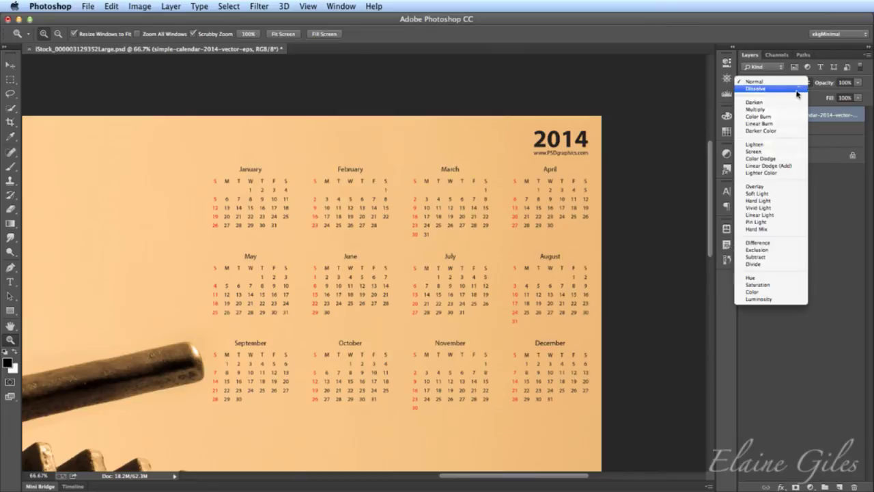
pyautogui.click(766, 188)
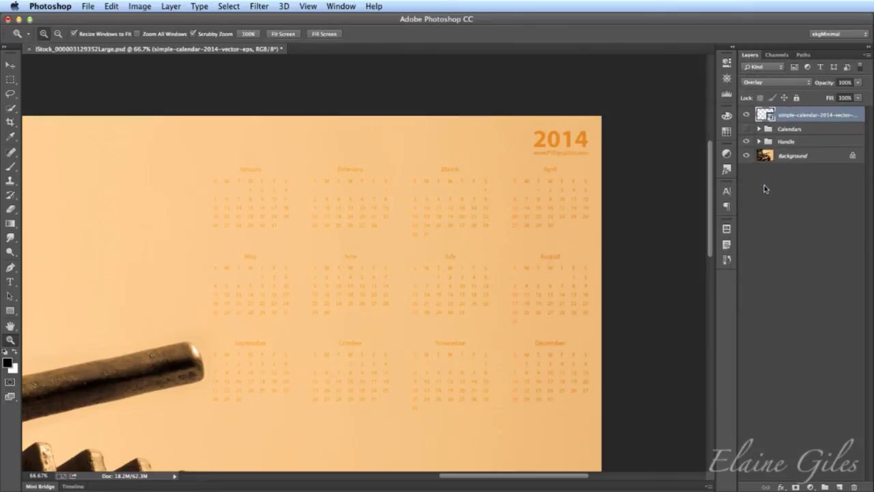
pyautogui.click(783, 82)
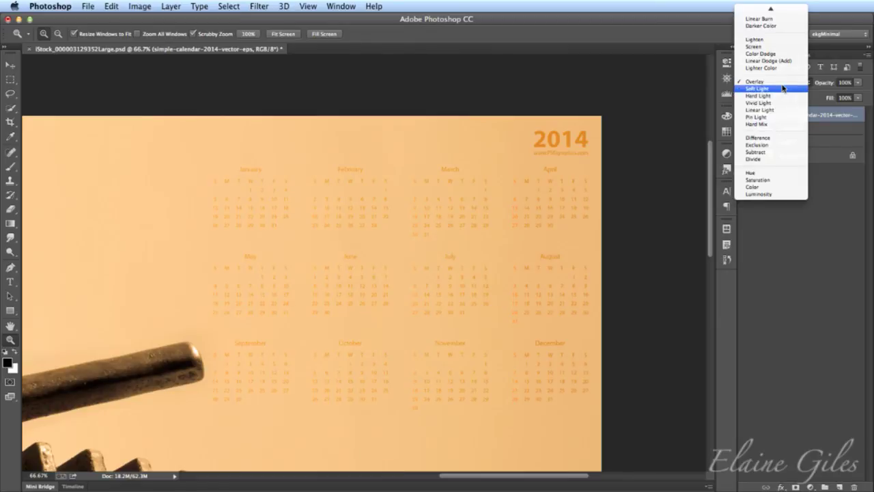
pyautogui.scroll(2, 783, 87)
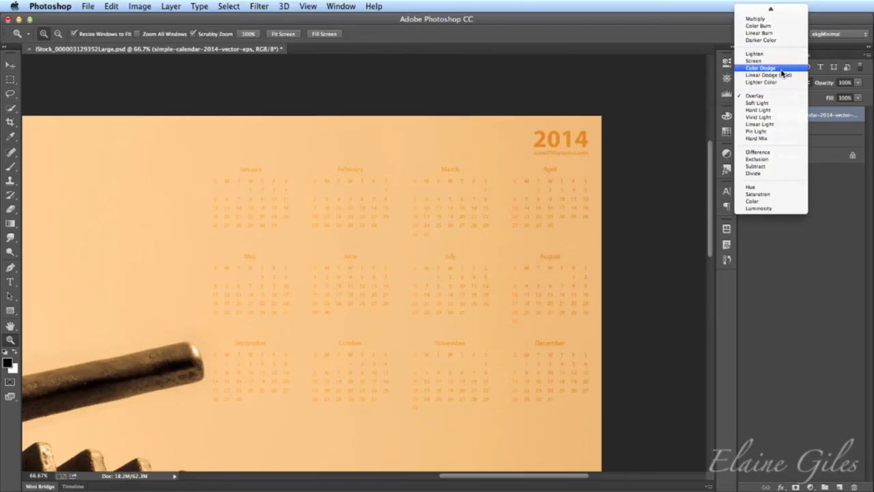
pyautogui.scroll(1, 783, 73)
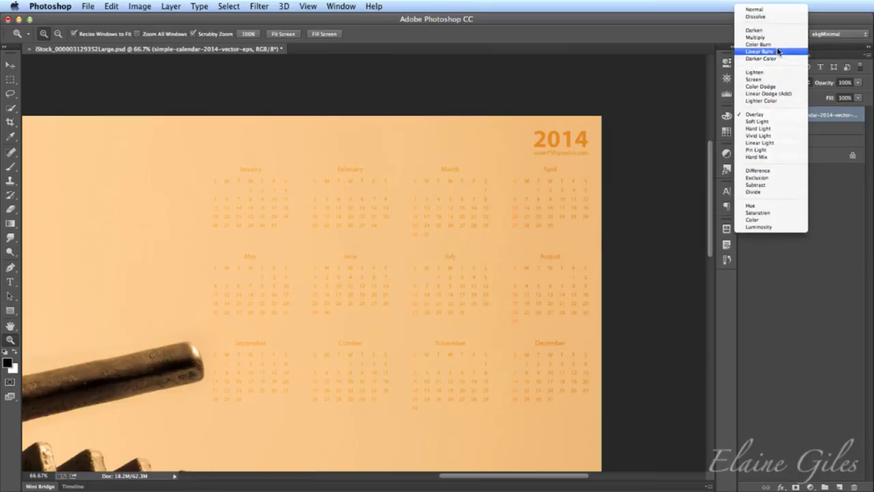
pyautogui.click(777, 44)
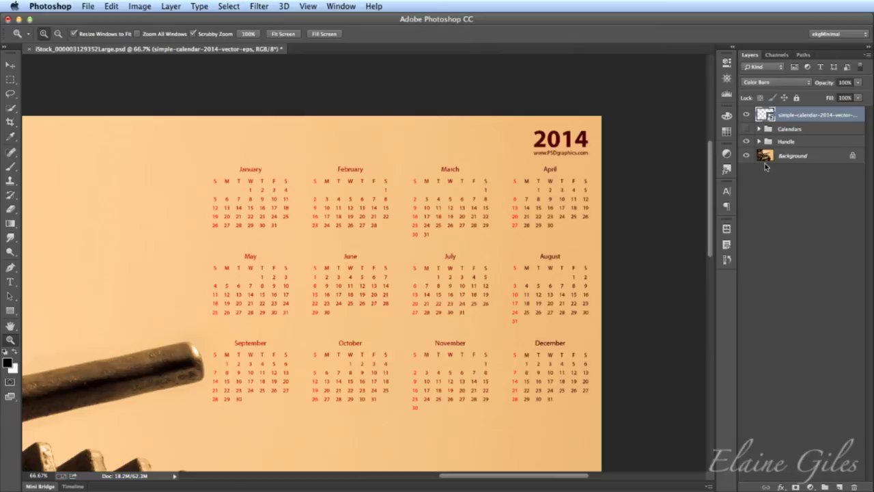
# - Try the Luminosity and Vivid Light blend modes in turn on the placed calendar layer
pyautogui.click(789, 83)
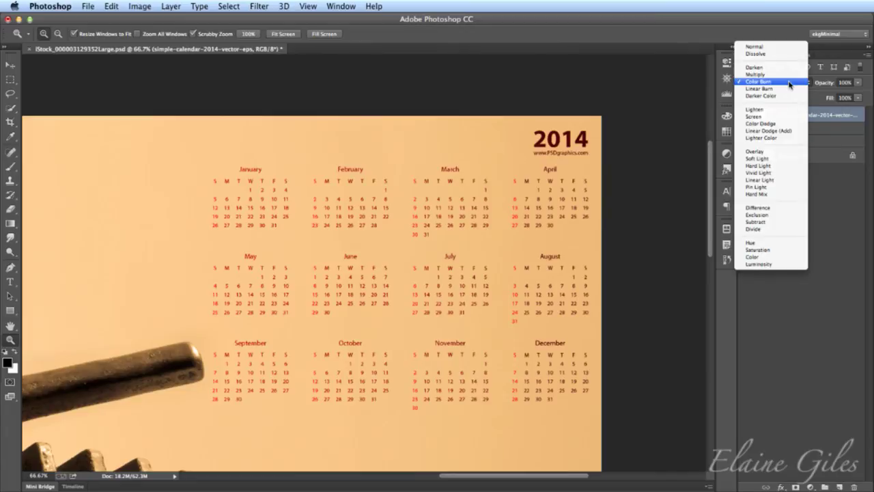
pyautogui.click(781, 264)
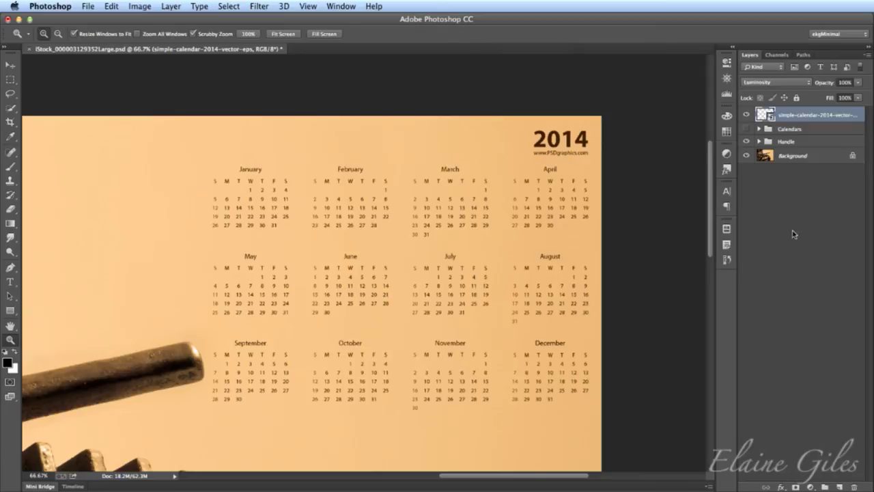
pyautogui.click(810, 83)
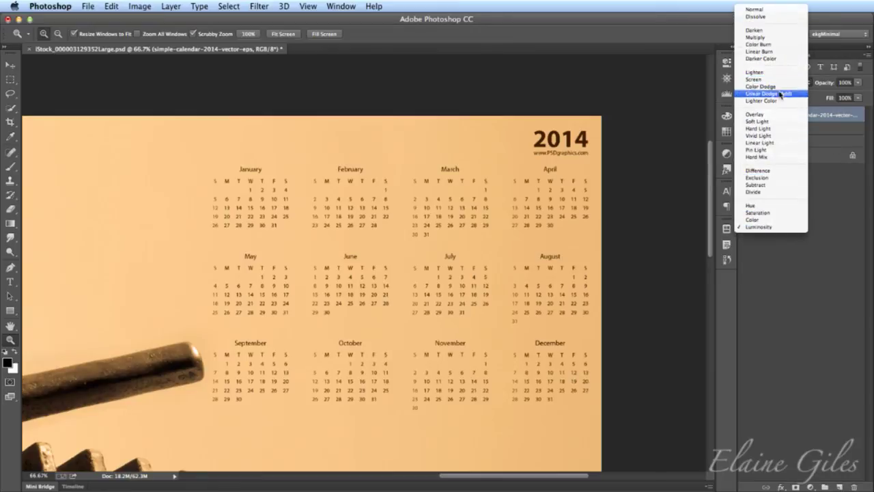
pyautogui.click(765, 136)
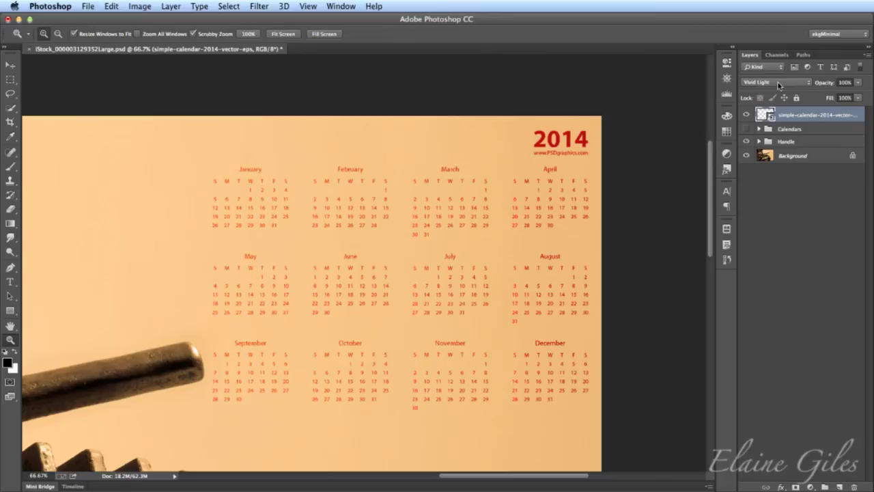
# - Try the Subtract and Difference blend modes in turn on the placed calendar layer
pyautogui.click(777, 82)
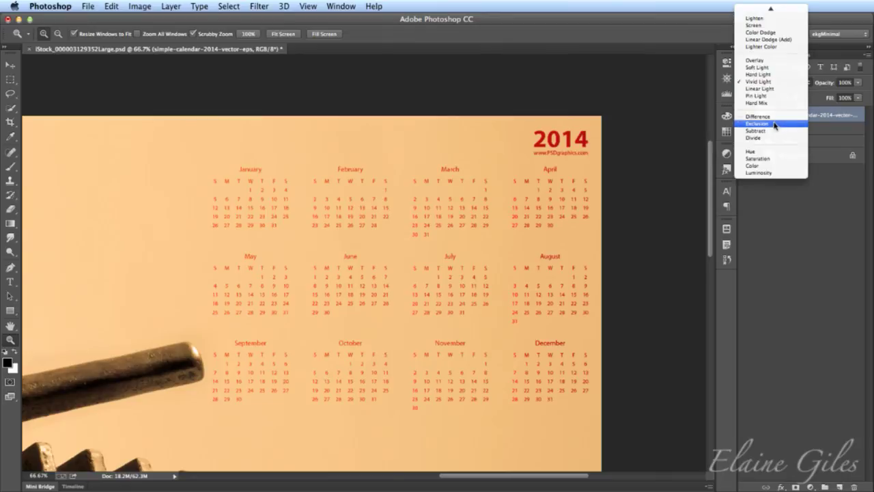
pyautogui.scroll(3, 772, 127)
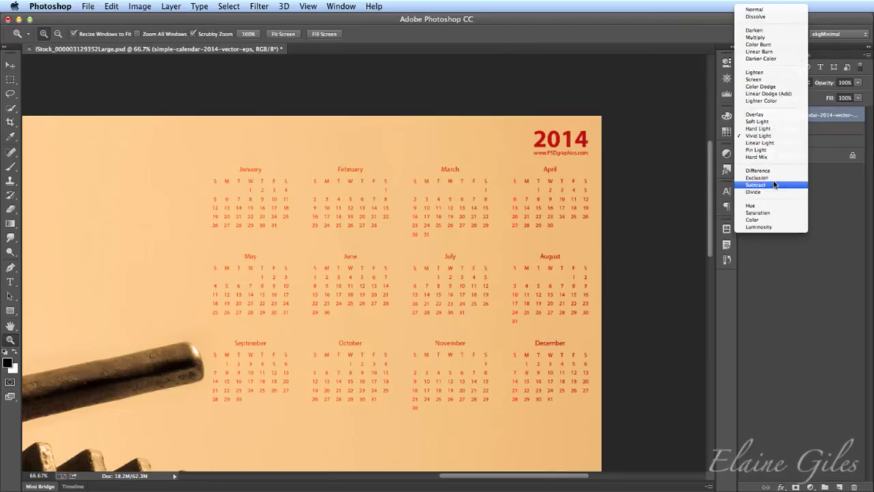
pyautogui.click(774, 184)
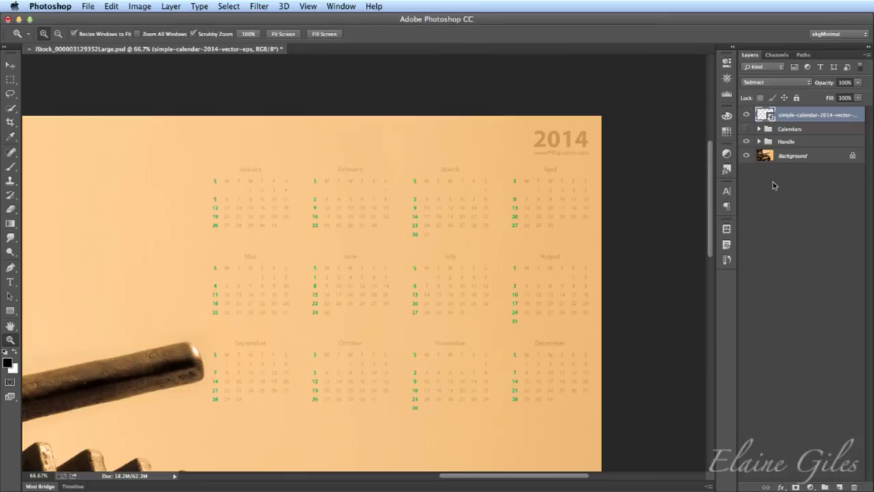
pyautogui.click(792, 82)
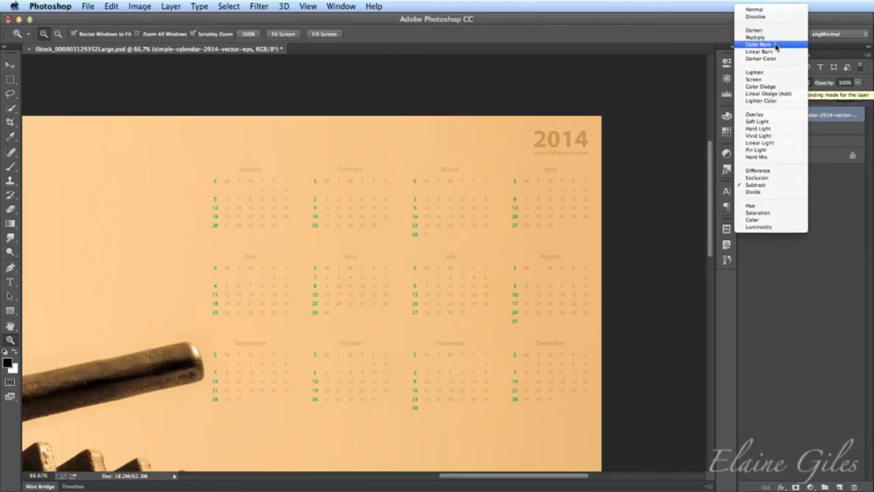
pyautogui.click(775, 170)
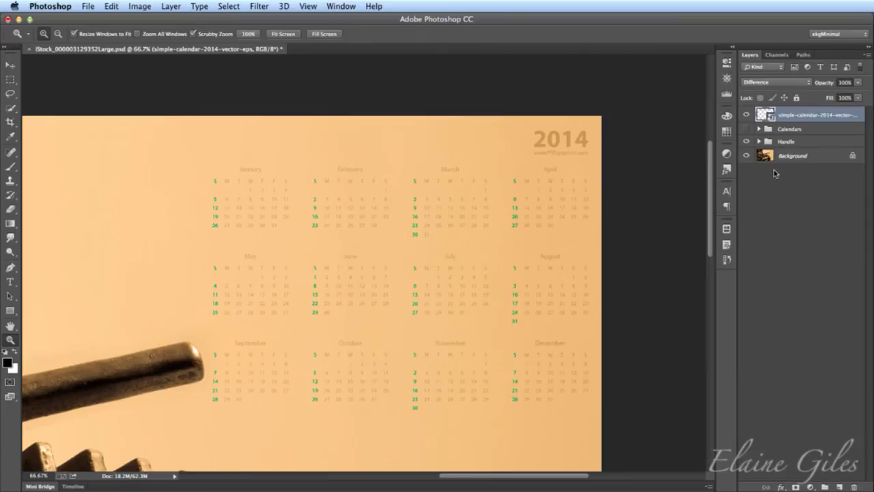
# - Set the placed calendar layer's blend mode to Pin Light and hide the layer
pyautogui.click(782, 82)
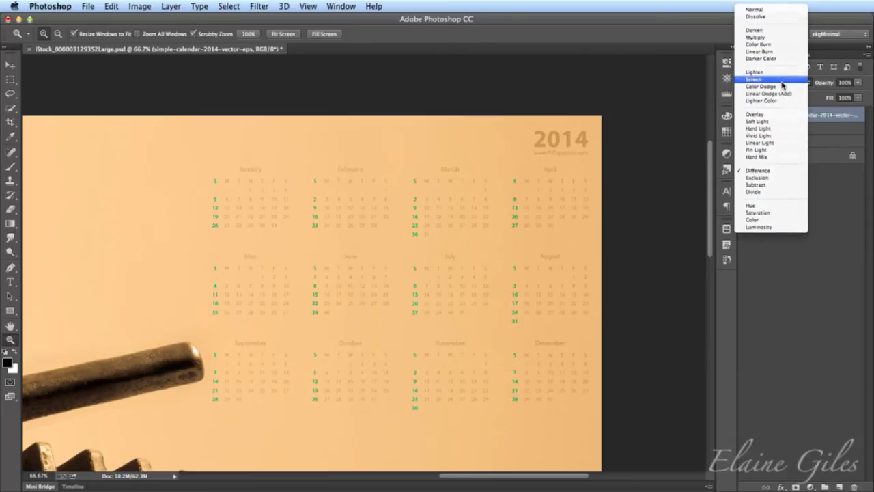
pyautogui.press('Escape')
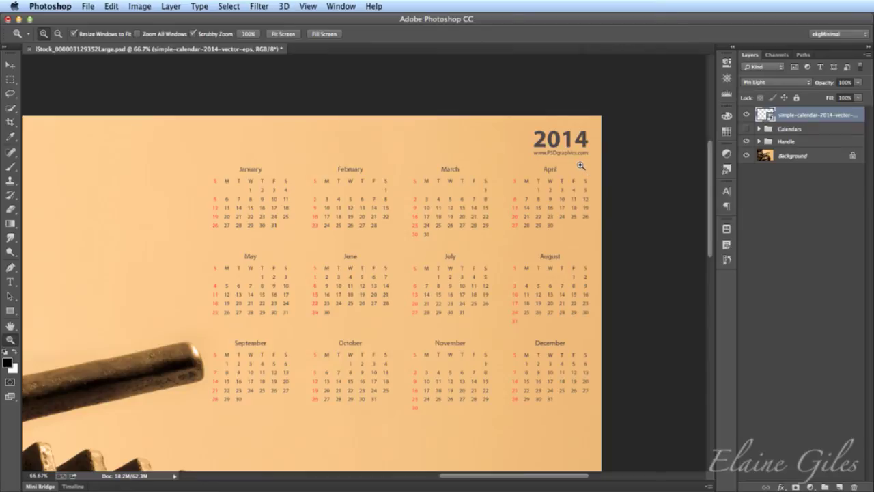
pyautogui.click(746, 117)
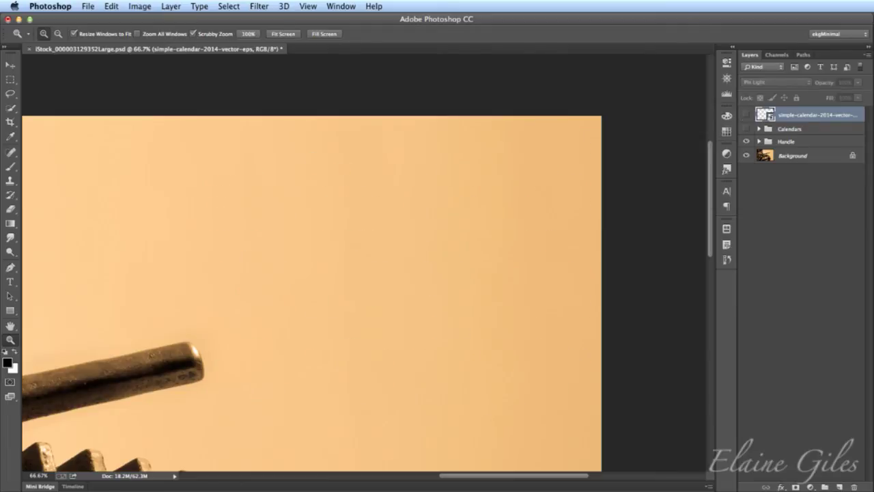
pyautogui.moveTo(0, 168); pyautogui.dragTo(335, 185)
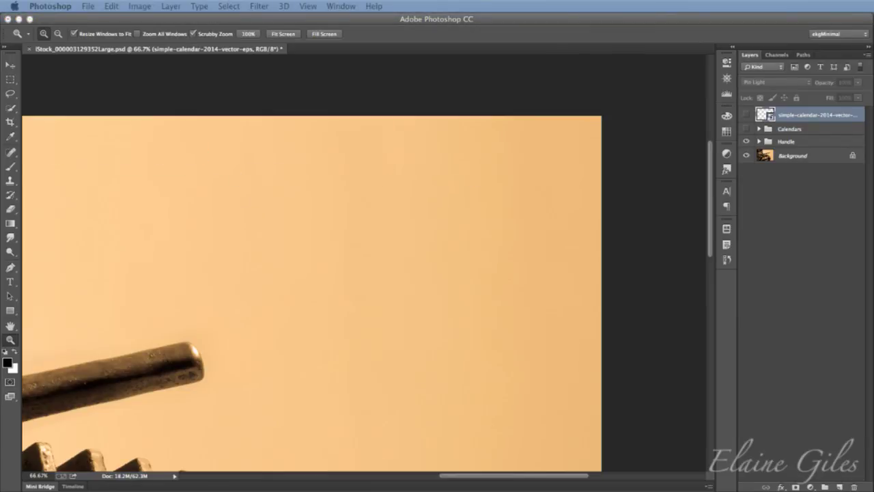
# - Place simple-calendar-2014-vector-eps_white.pdf from the 08 - Vector Calendars folder as an embedded smart object, using page 1 cropped to its bounding box
pyautogui.click(87, 6)
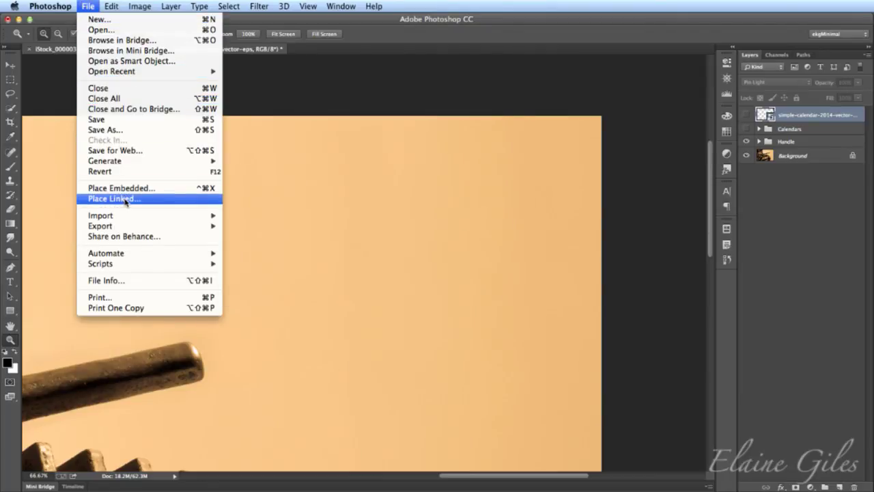
pyautogui.click(123, 188)
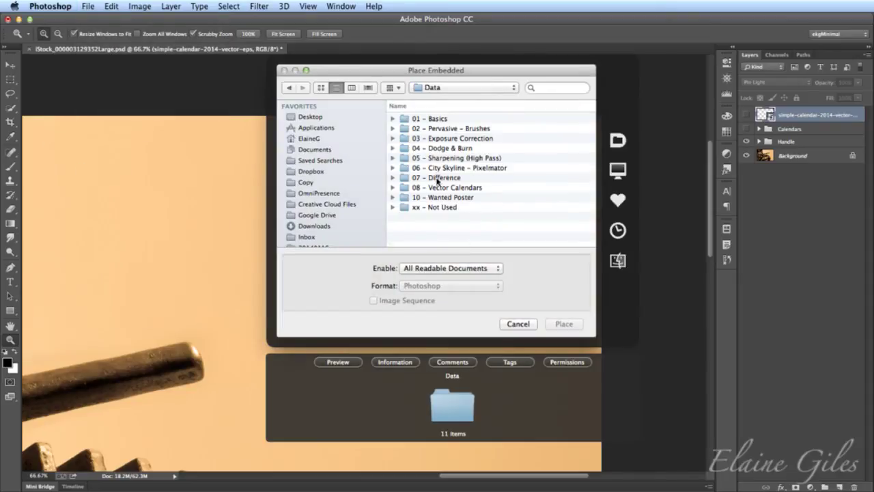
pyautogui.doubleClick(438, 187)
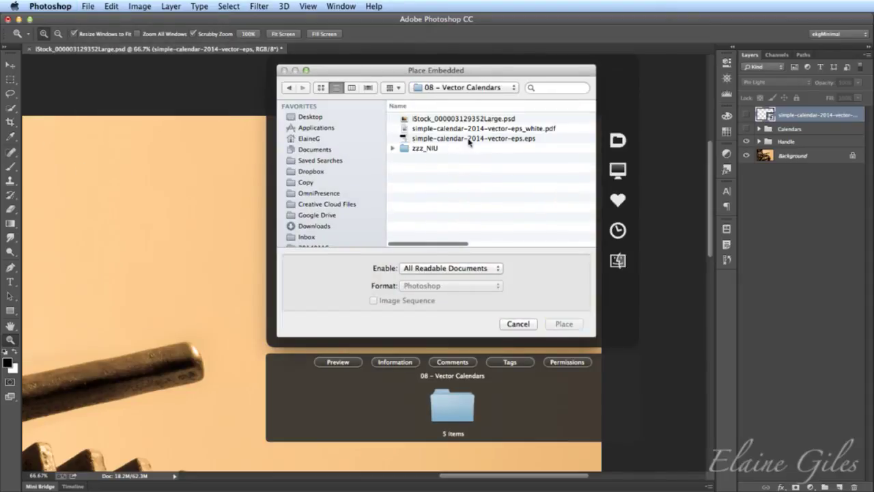
pyautogui.click(488, 129)
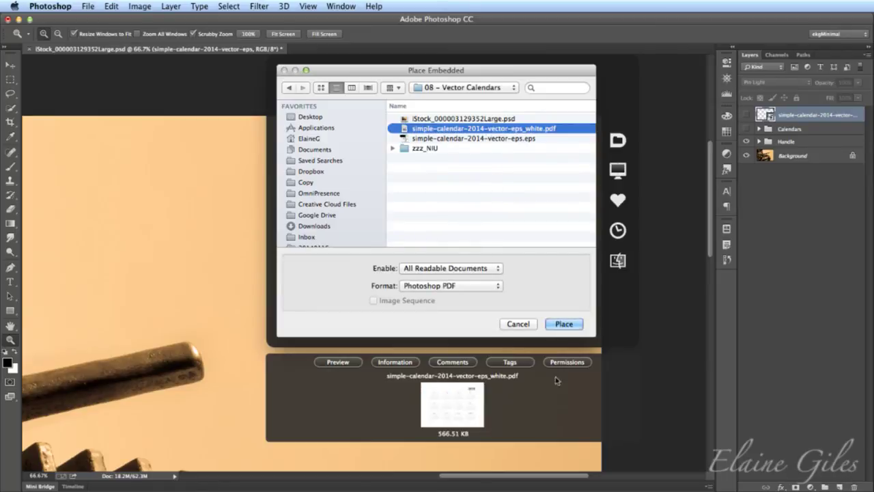
pyautogui.click(564, 323)
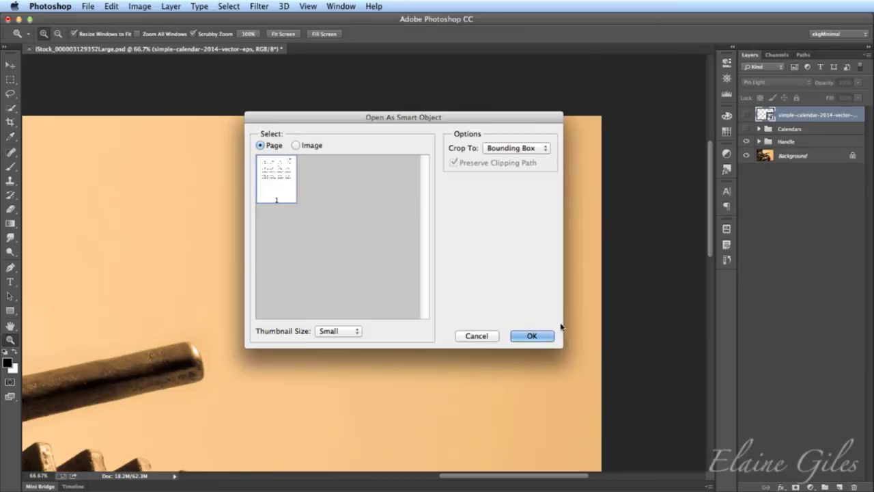
pyautogui.click(530, 336)
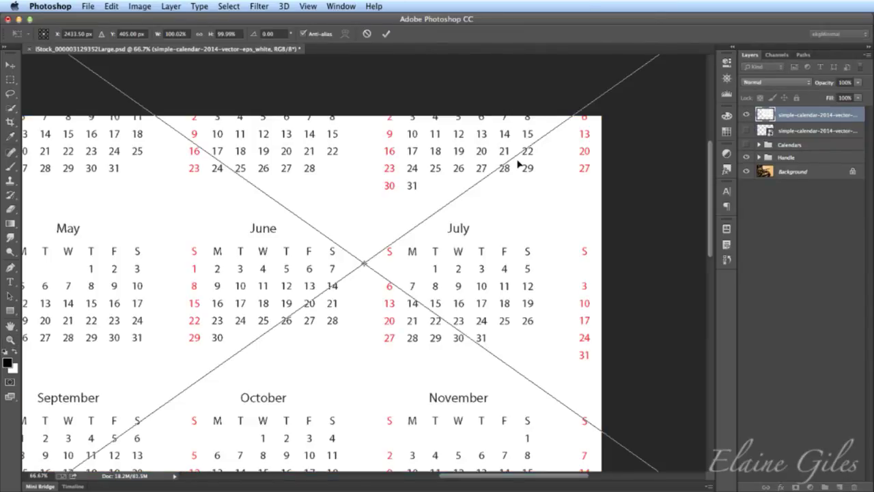
# - Scale the white-background calendar down to about 42% and position it over the upper-right corner of the photo
pyautogui.moveTo(552, 165); pyautogui.dragTo(440, 275)
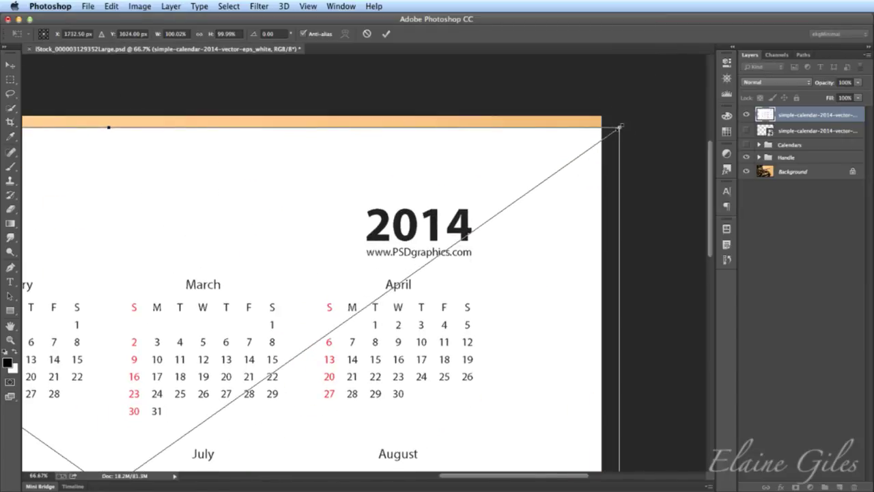
pyautogui.moveTo(619, 127); pyautogui.dragTo(305, 350)
pyautogui.moveTo(181, 391); pyautogui.dragTo(546, 123)
pyautogui.moveTo(680, 87); pyautogui.dragTo(431, 165)
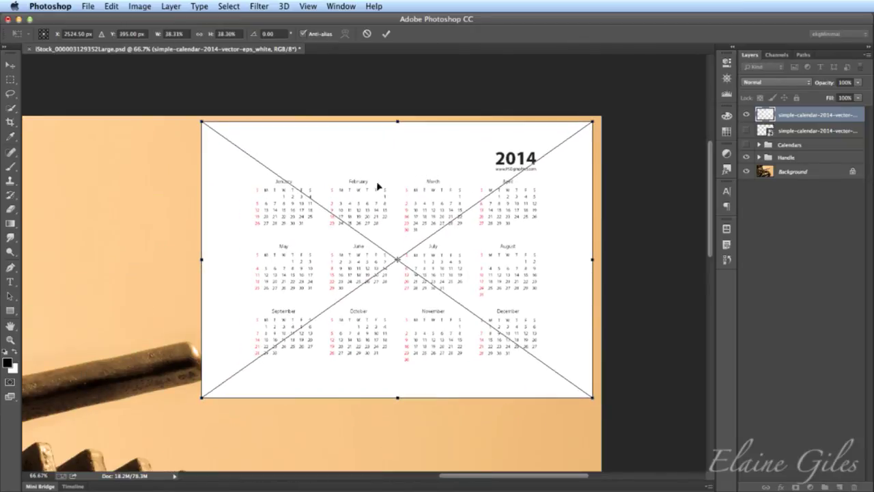
pyautogui.moveTo(203, 394); pyautogui.dragTo(181, 417)
pyautogui.moveTo(344, 351); pyautogui.dragTo(390, 330)
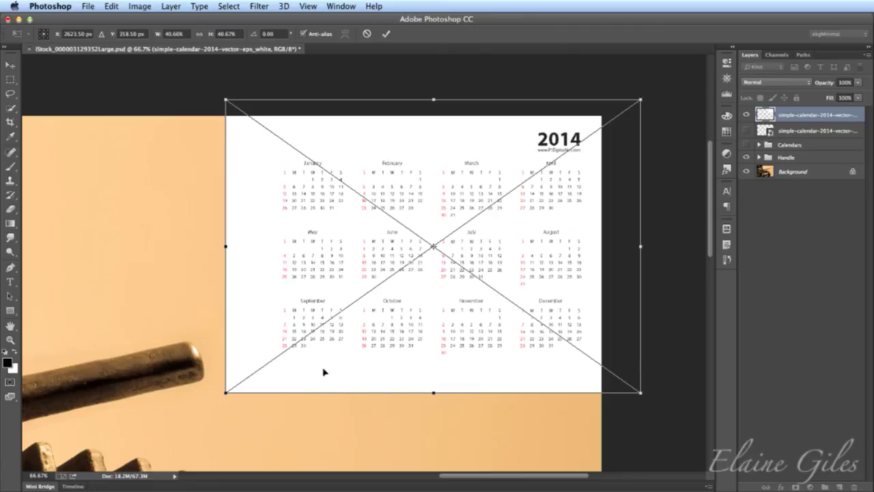
pyautogui.moveTo(222, 400); pyautogui.dragTo(211, 409)
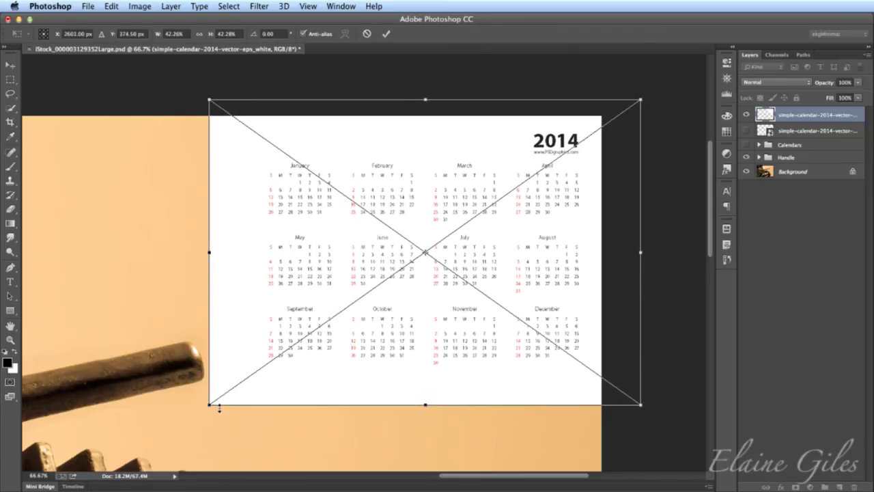
pyautogui.press('Return')
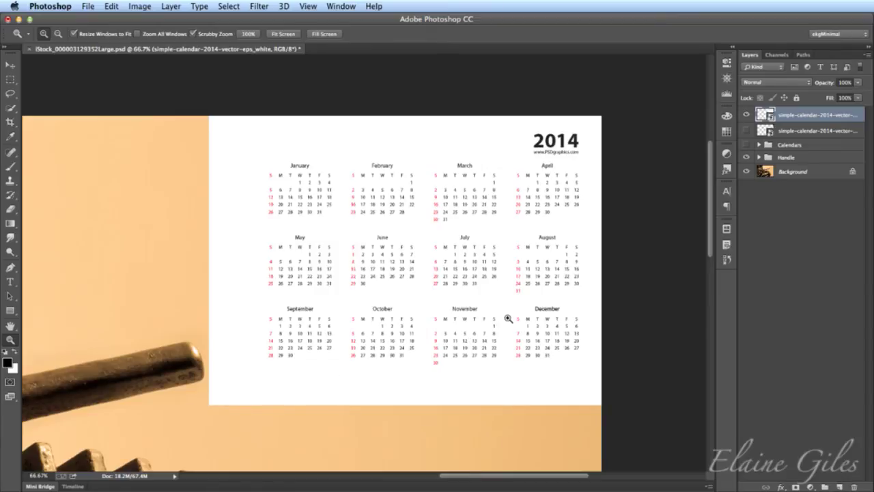
# - Try the Screen blend mode on the white-background calendar layer, then set its blend mode to Darken
pyautogui.click(779, 82)
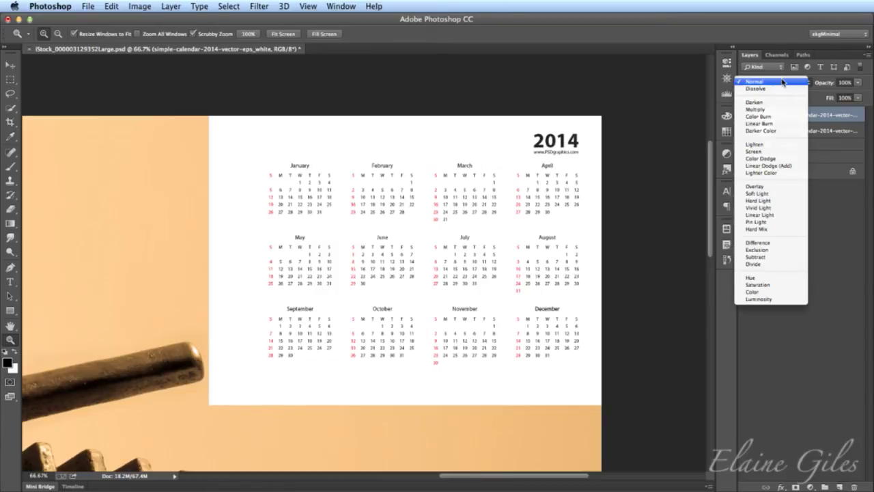
pyautogui.click(772, 152)
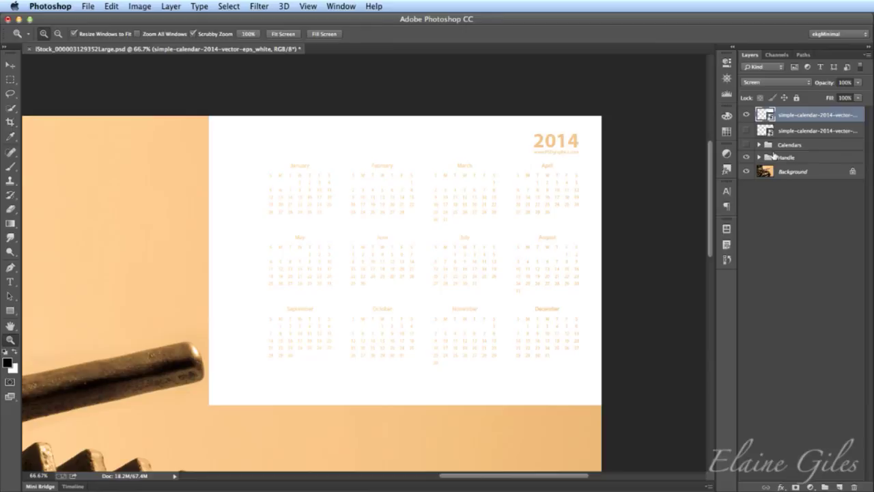
pyautogui.click(785, 82)
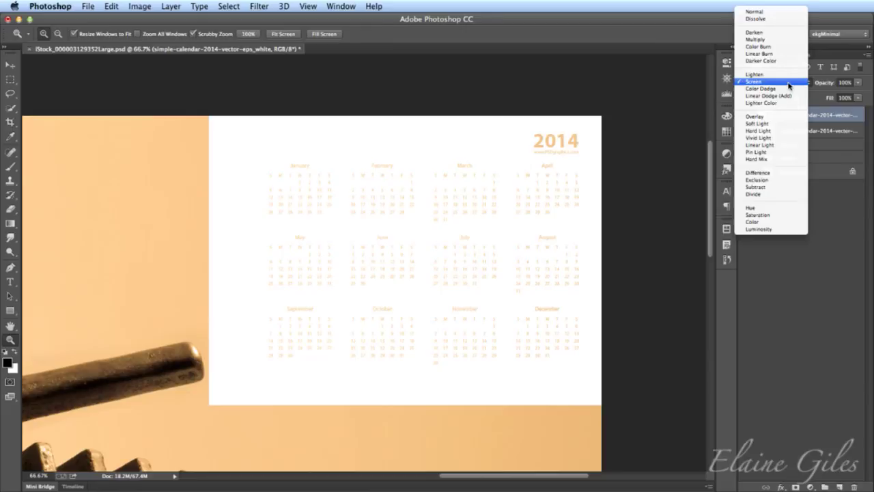
pyautogui.click(772, 33)
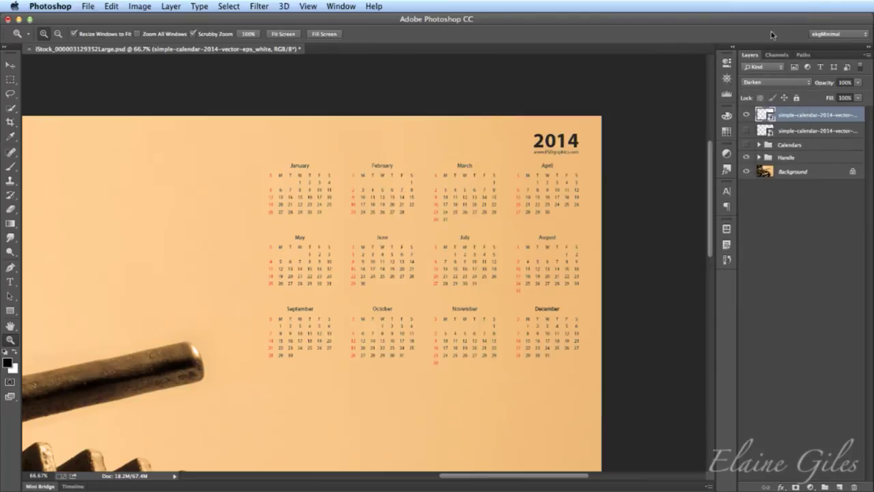
# - Try the Multiply, Color Burn, Linear Burn and Darker Color blend modes on the white-background calendar layer
pyautogui.click(777, 82)
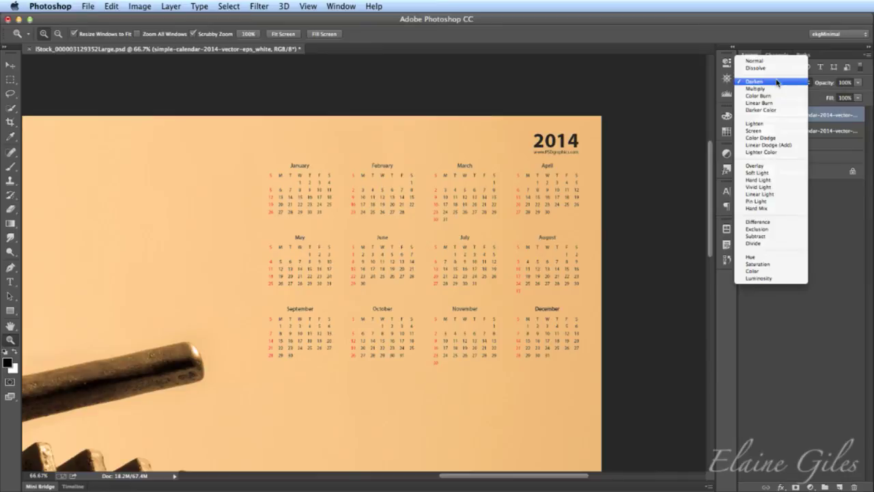
pyautogui.click(776, 89)
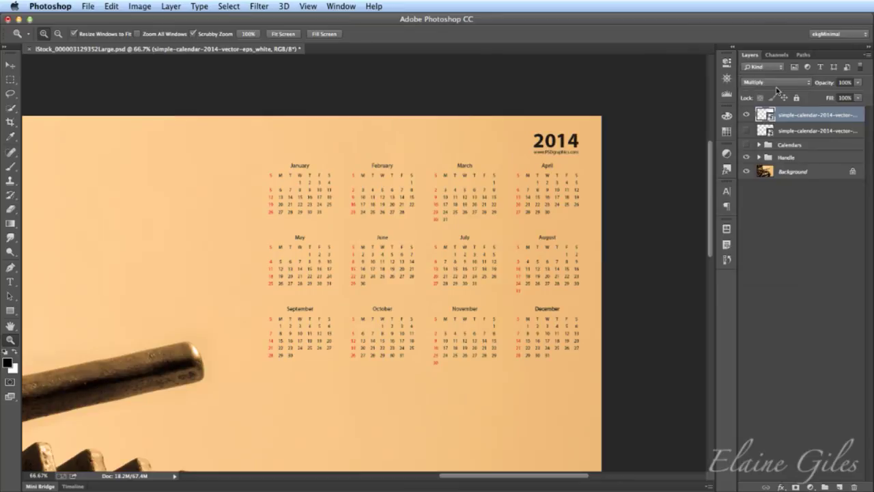
pyautogui.click(775, 82)
pyautogui.click(775, 88)
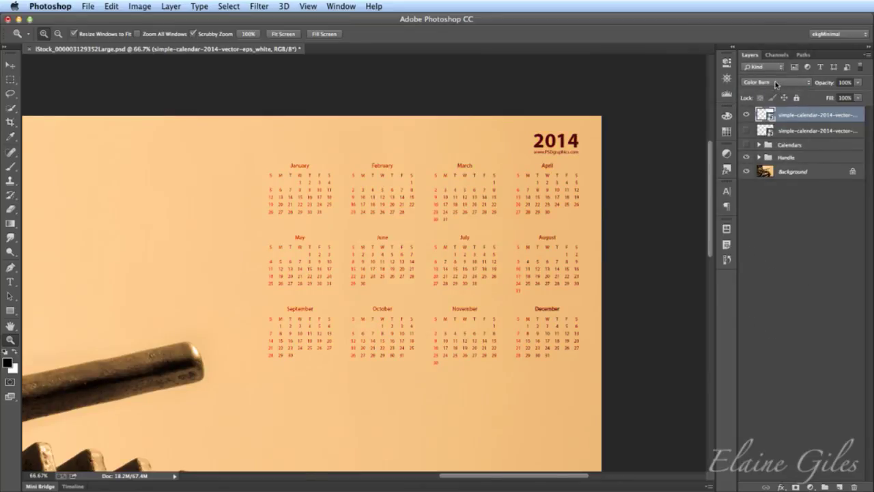
pyautogui.click(775, 83)
pyautogui.click(776, 89)
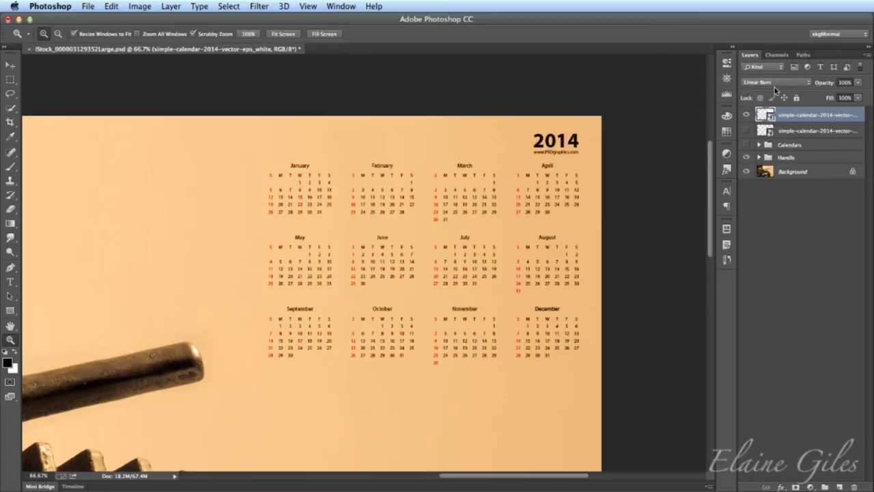
pyautogui.click(776, 83)
pyautogui.click(775, 89)
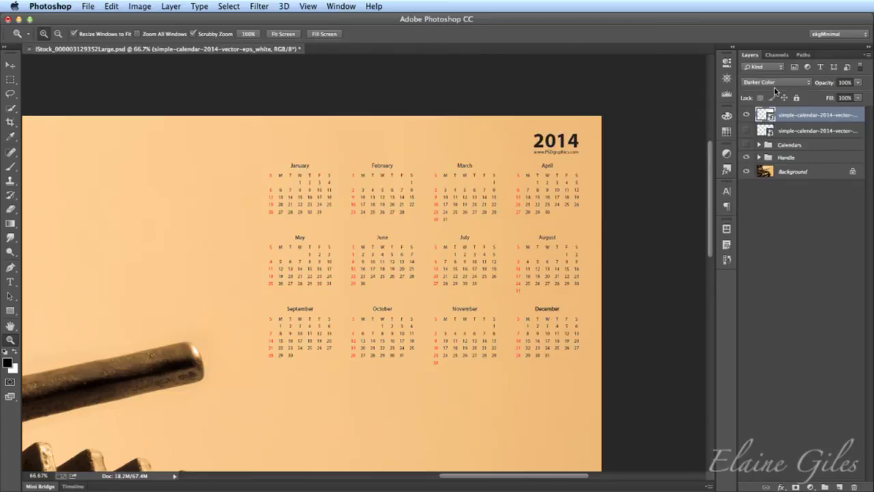
pyautogui.click(776, 84)
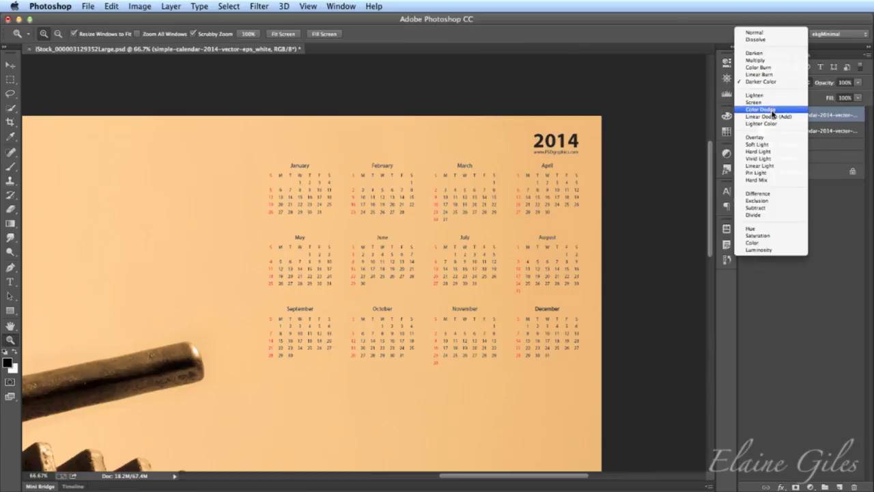
pyautogui.press('Escape')
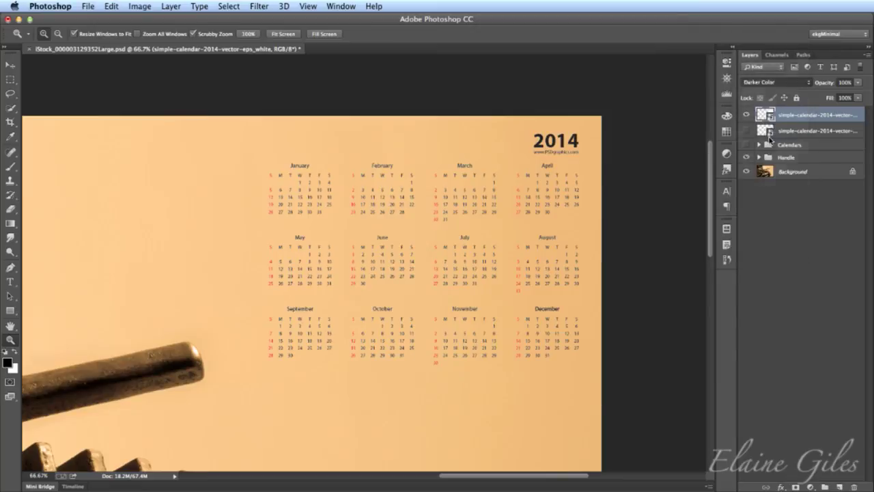
# - Try the Overlay, Hard Light and Exclusion blend modes on the white-background calendar layer, then set it back to Darken
pyautogui.click(771, 83)
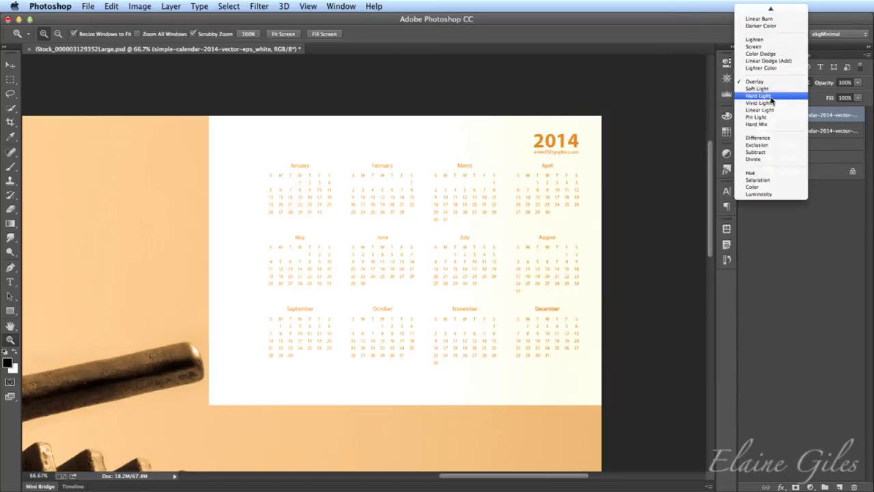
pyautogui.click(770, 97)
pyautogui.click(772, 85)
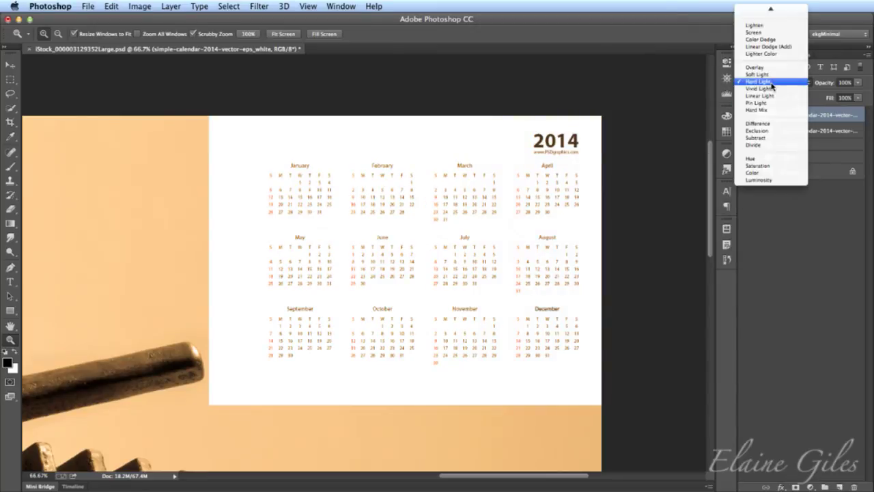
pyautogui.click(771, 130)
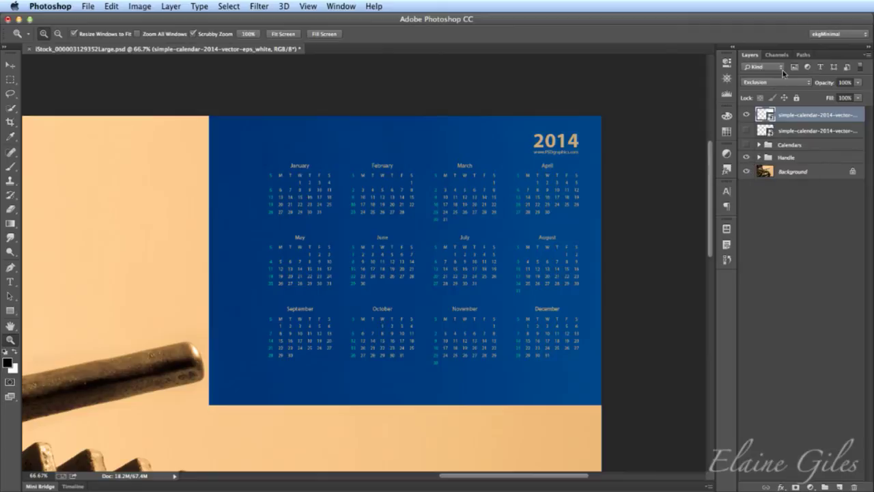
pyautogui.click(783, 82)
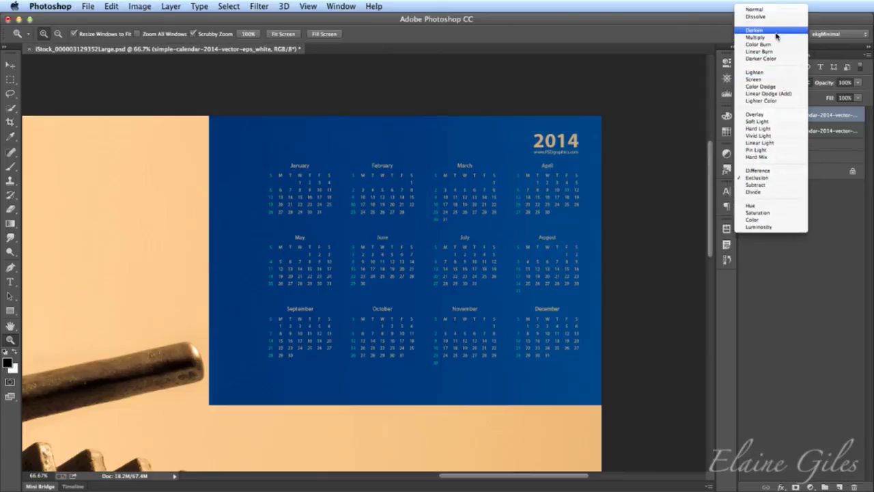
pyautogui.click(776, 31)
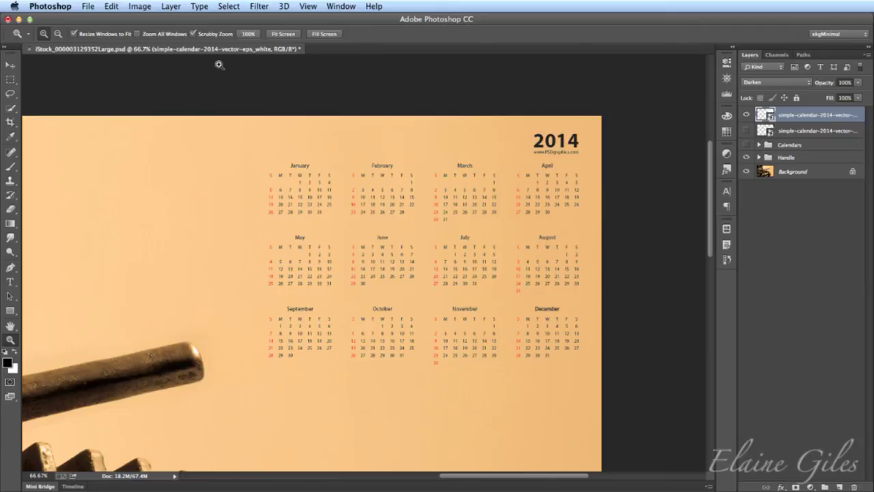
pyautogui.click(30, 52)
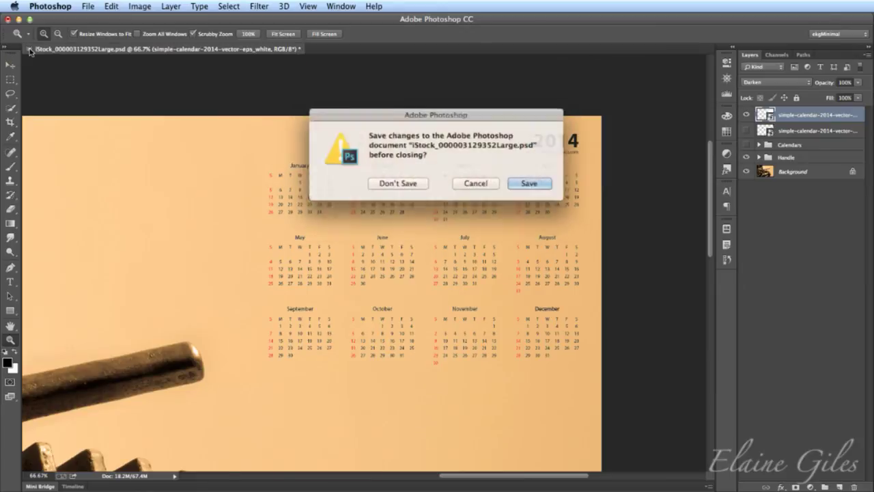
pyautogui.click(402, 182)
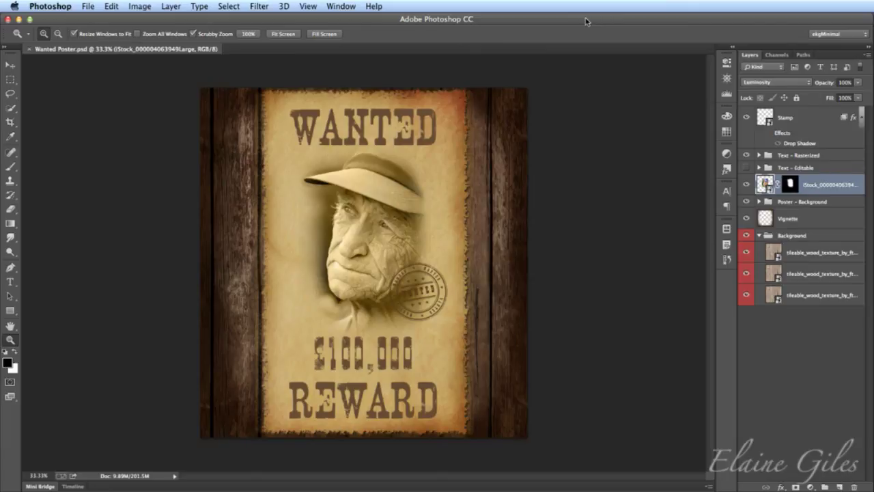
# - Fit Wanted Poster.psd to the window and view its Starting Point 1 and Starting Point 2 layer comps
pyautogui.click(727, 231)
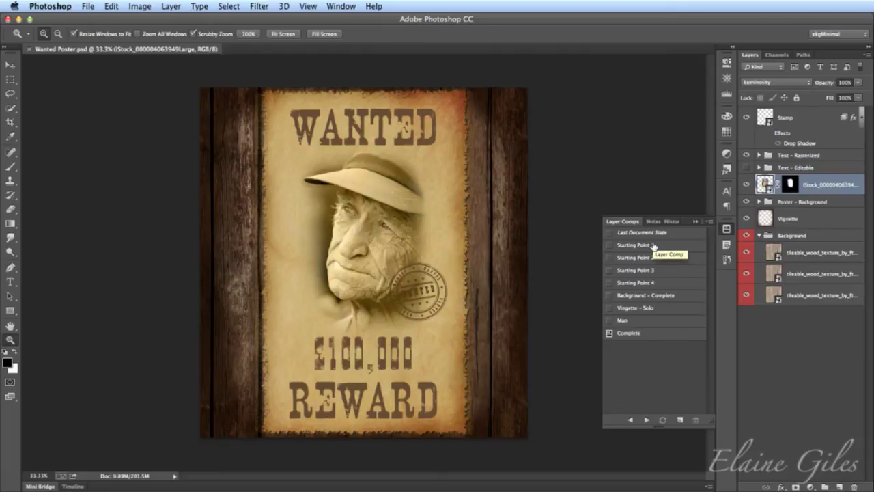
pyautogui.press('super+0')
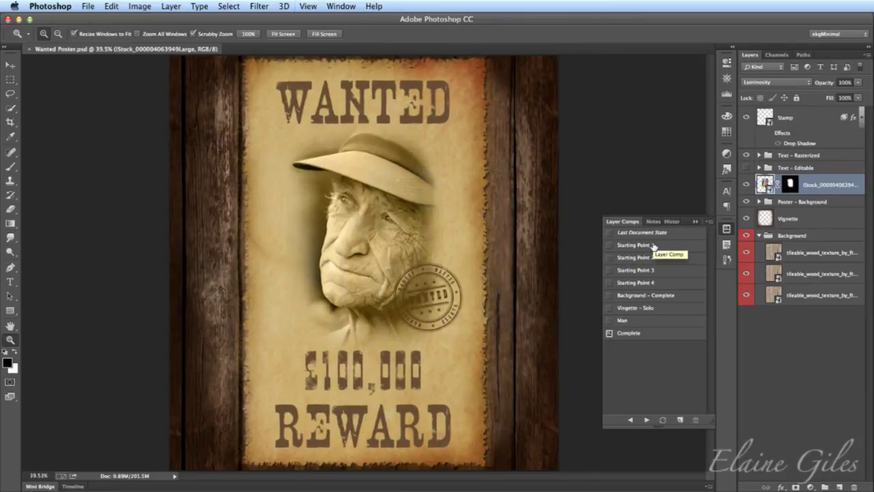
pyautogui.click(610, 245)
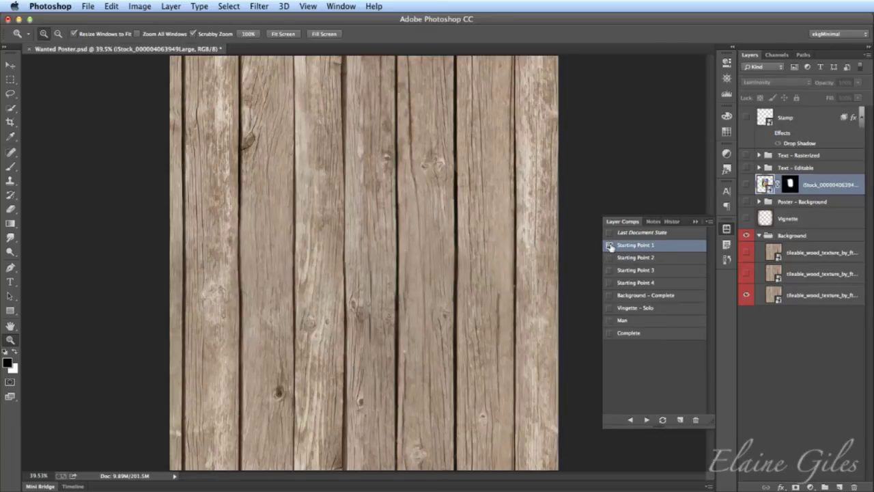
pyautogui.click(610, 246)
pyautogui.click(609, 258)
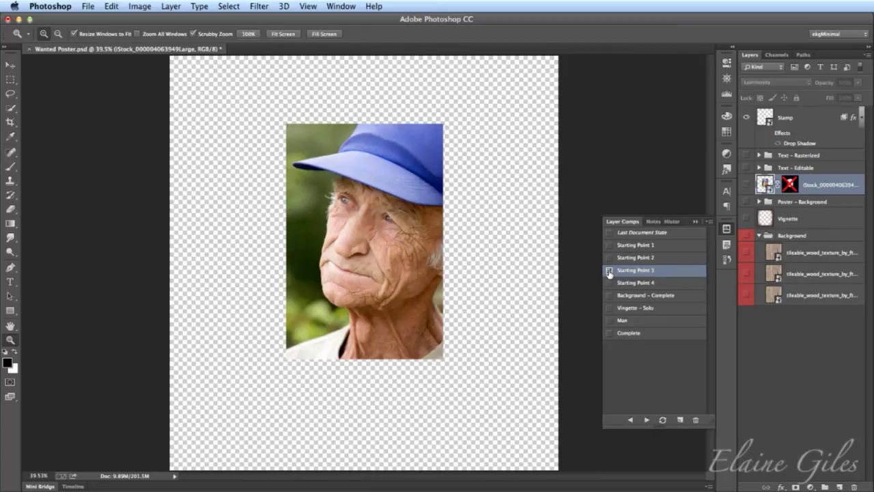
# - View the Starting Point 3 layer comp and examine the Wanted stamp close up at 200%
pyautogui.click(609, 271)
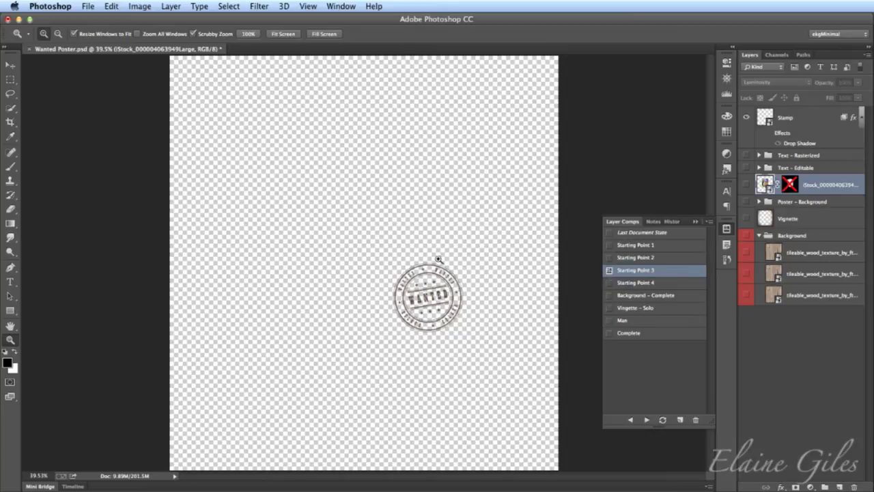
pyautogui.moveTo(428, 295); pyautogui.dragTo(449, 297)
pyautogui.click(449, 297)
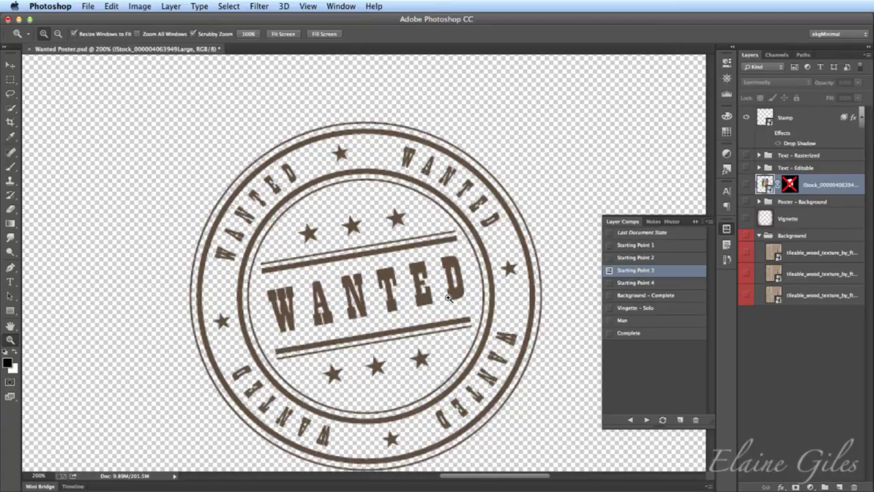
pyautogui.press('super+0')
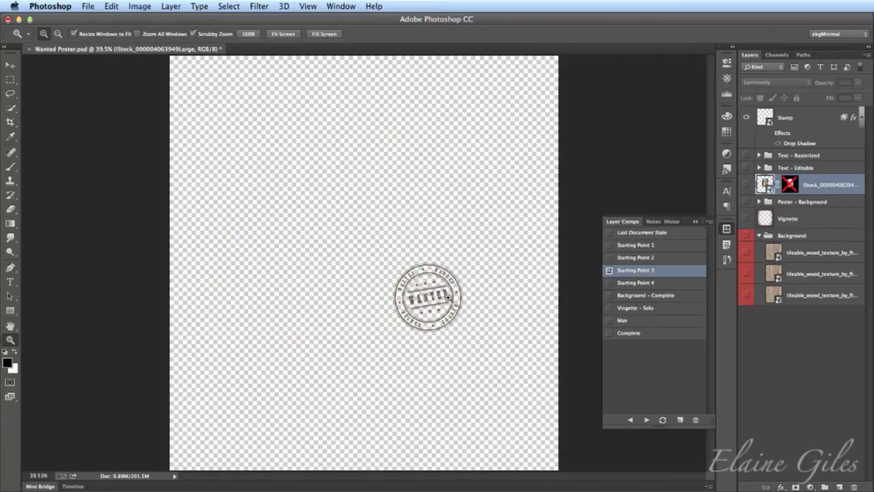
# - View the Starting Point 4 layer comp, reveal the Poster - Background group without the editable text, then apply the Complete comp
pyautogui.click(609, 283)
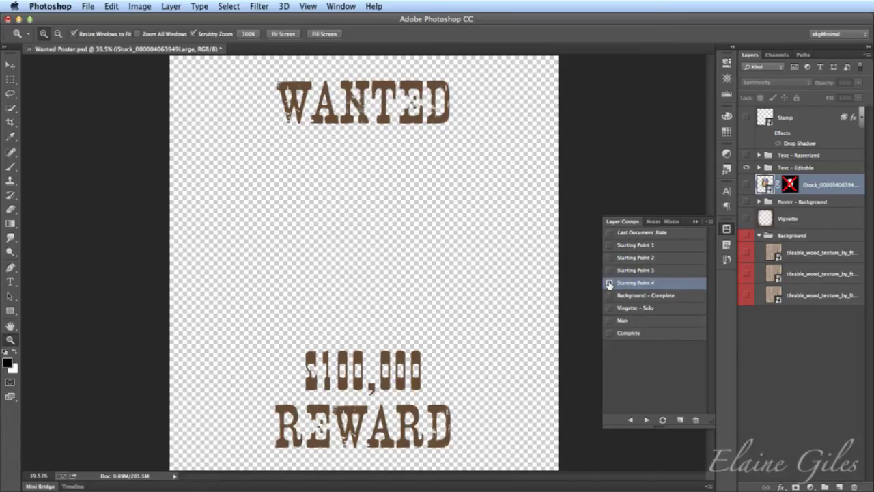
pyautogui.click(760, 202)
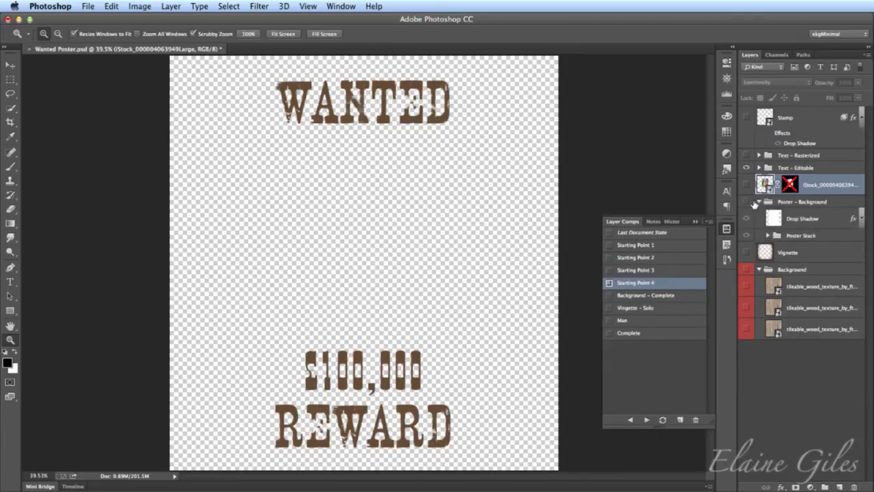
pyautogui.click(746, 202)
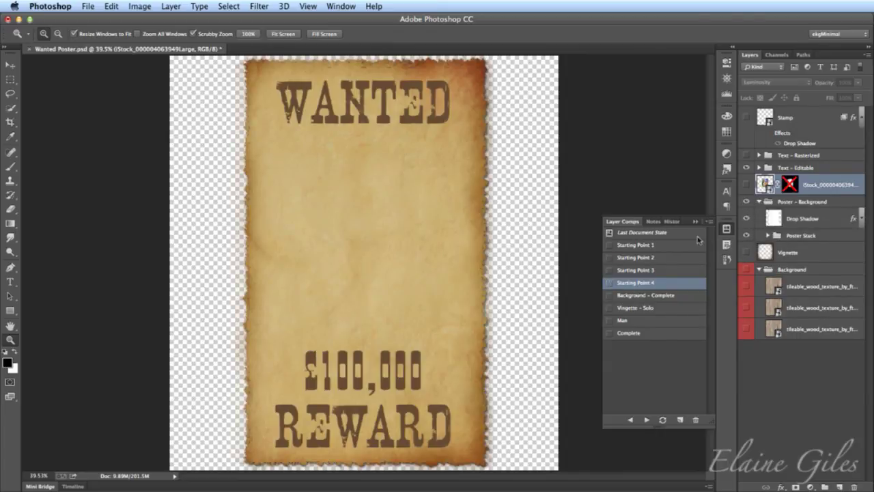
pyautogui.click(746, 169)
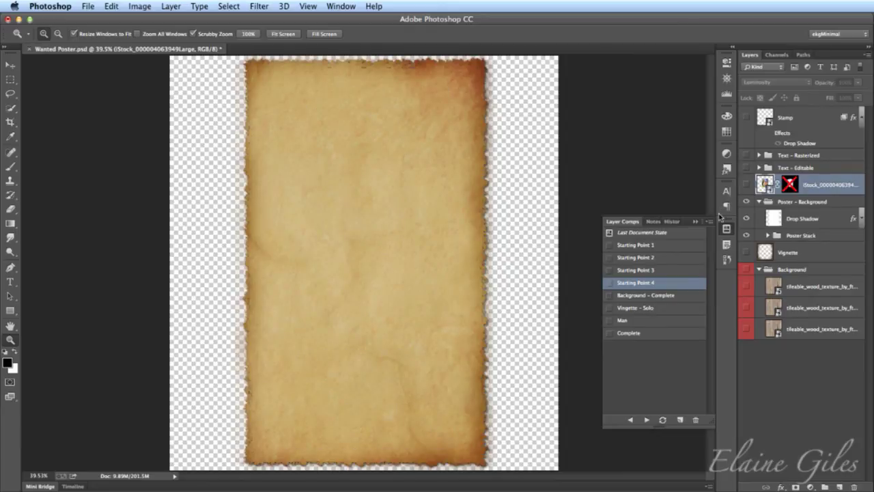
pyautogui.click(621, 333)
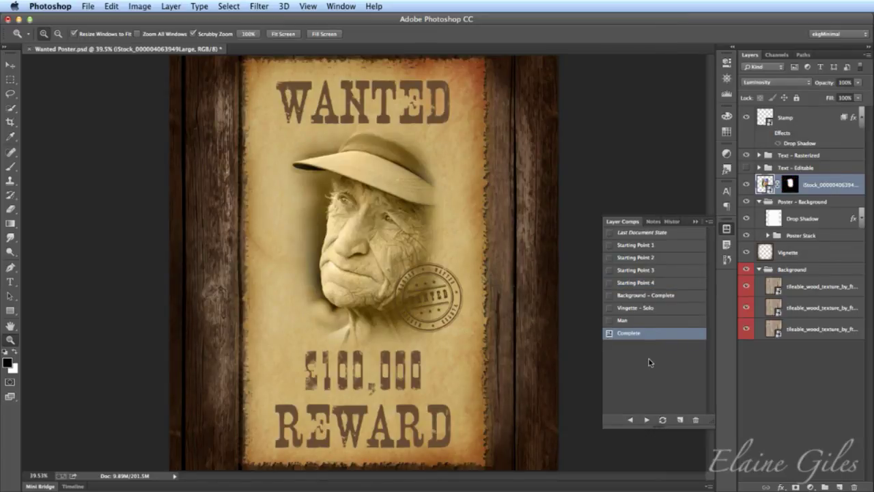
# - Apply the Starting Point 1 layer comp and show the middle wood texture copy, set to Multiply, in the Background group
pyautogui.click(610, 245)
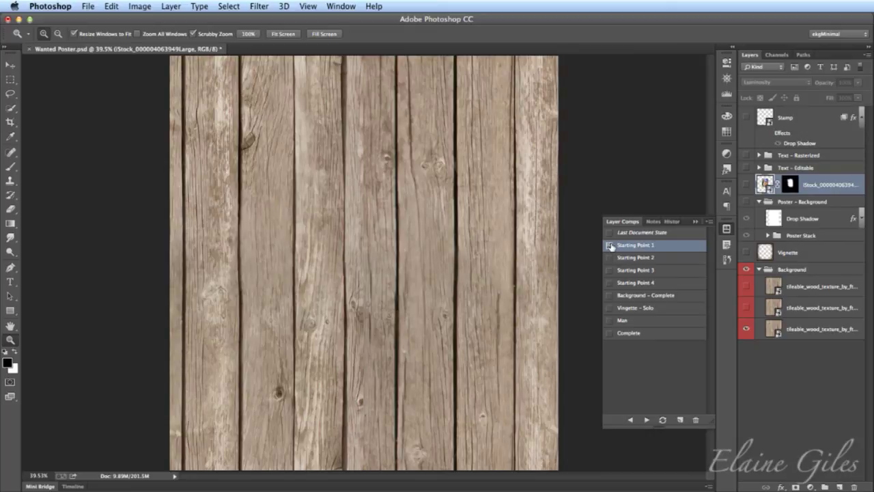
pyautogui.click(824, 308)
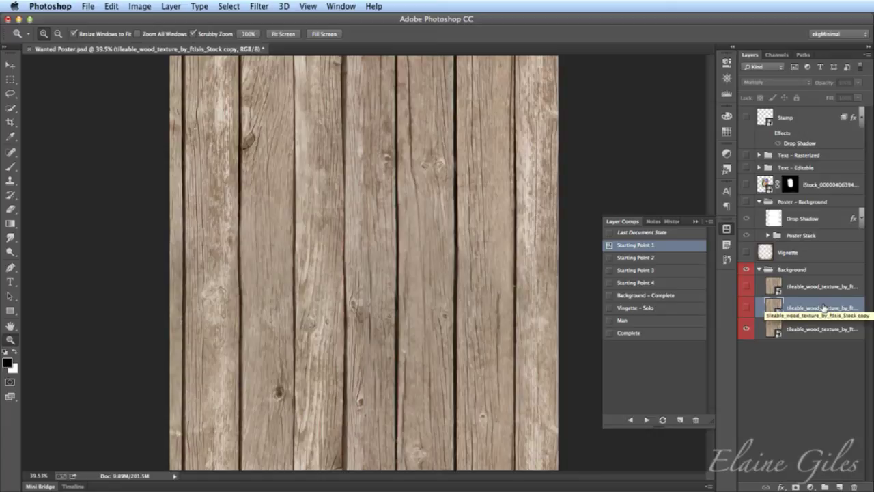
pyautogui.click(809, 257)
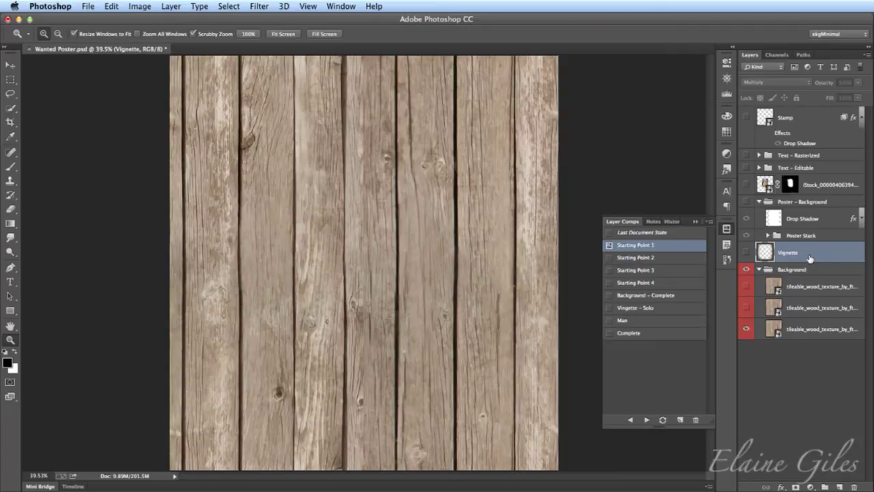
pyautogui.click(806, 309)
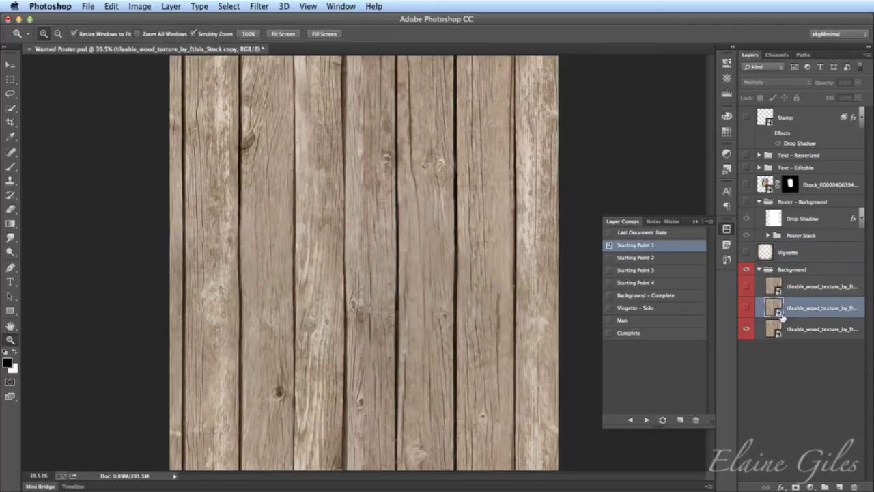
pyautogui.click(746, 309)
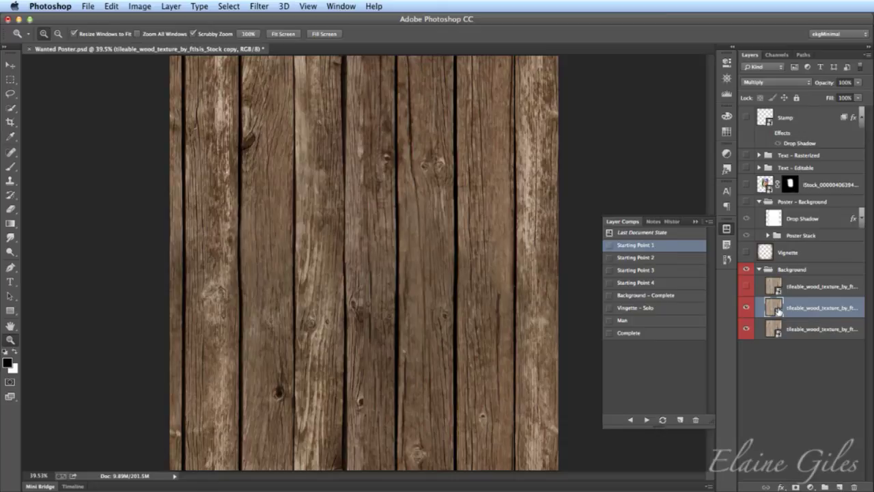
# - Show the topmost wood texture copy in the Background group and the Vignette layer, leaving Vignette selected
pyautogui.click(795, 287)
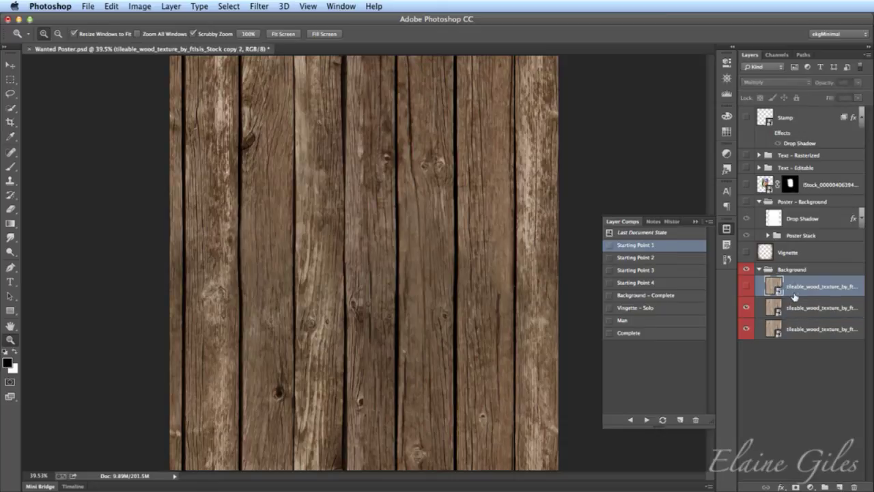
pyautogui.click(746, 287)
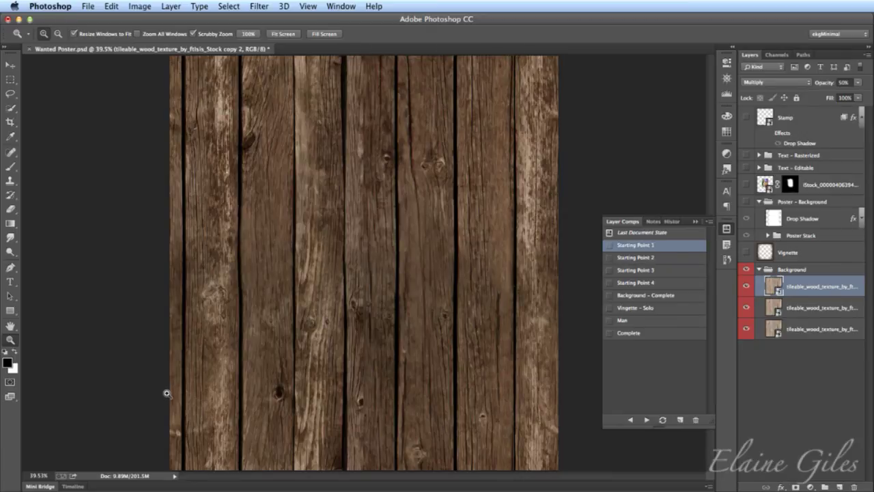
pyautogui.click(746, 253)
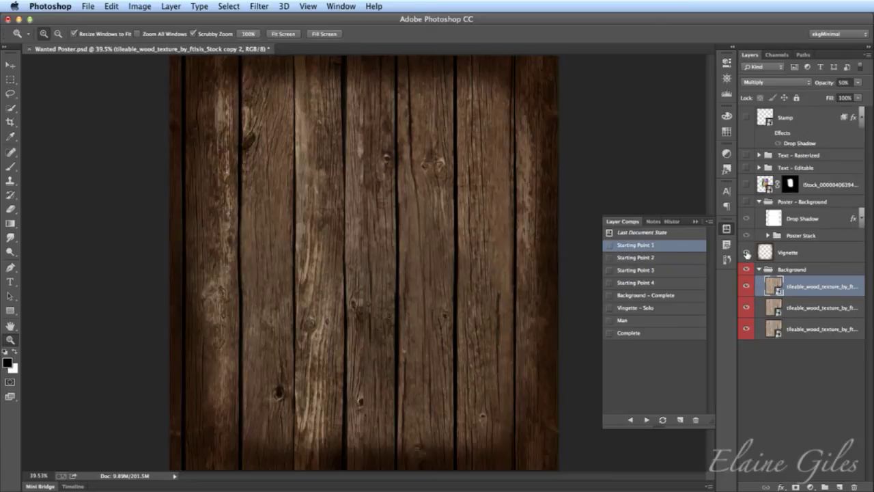
pyautogui.click(792, 254)
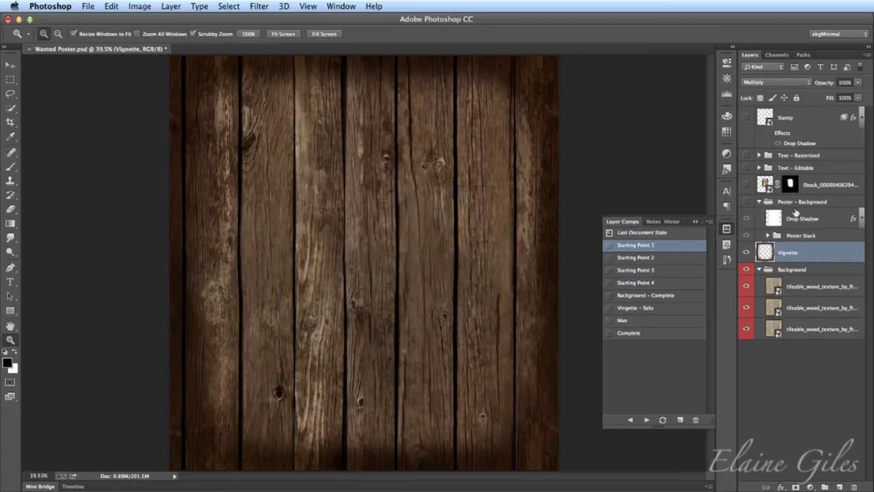
# - Try the Vignette layer in Normal mode with reduced opacity, then restore it to 100% opacity and Multiply
pyautogui.click(775, 82)
pyautogui.click(768, 54)
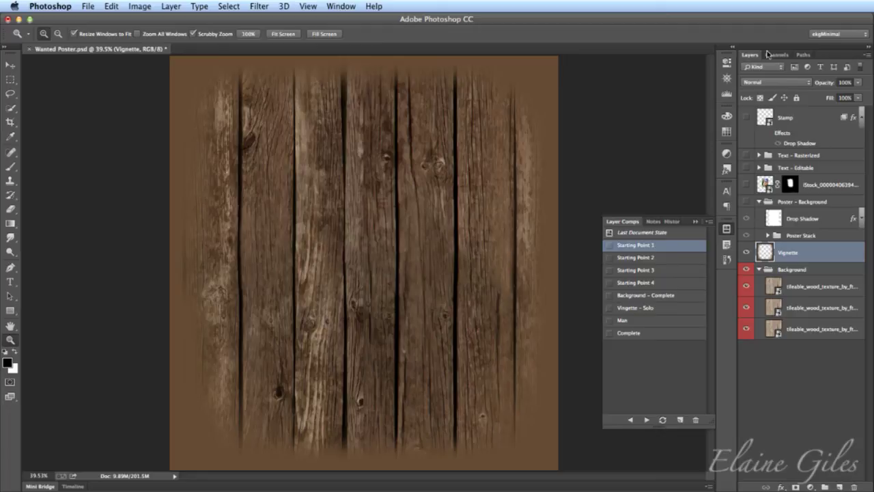
pyautogui.click(857, 82)
pyautogui.moveTo(858, 94); pyautogui.dragTo(840, 95)
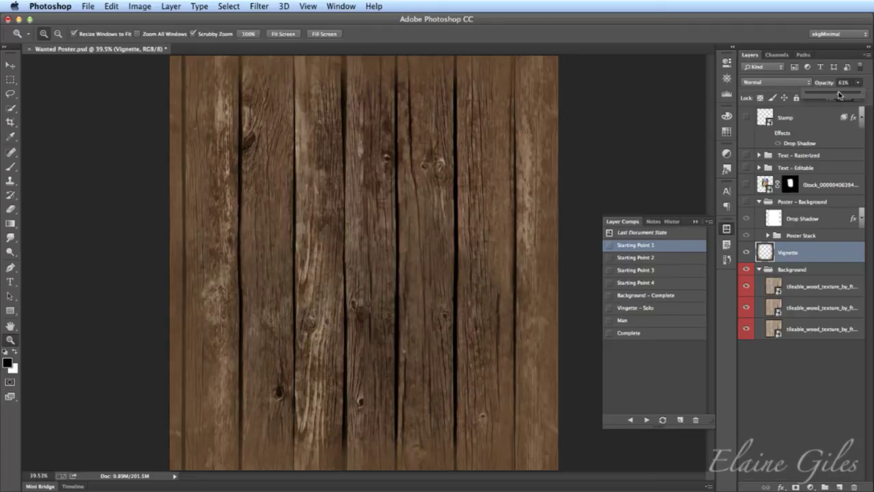
pyautogui.moveTo(839, 95); pyautogui.dragTo(861, 95)
pyautogui.click(867, 88)
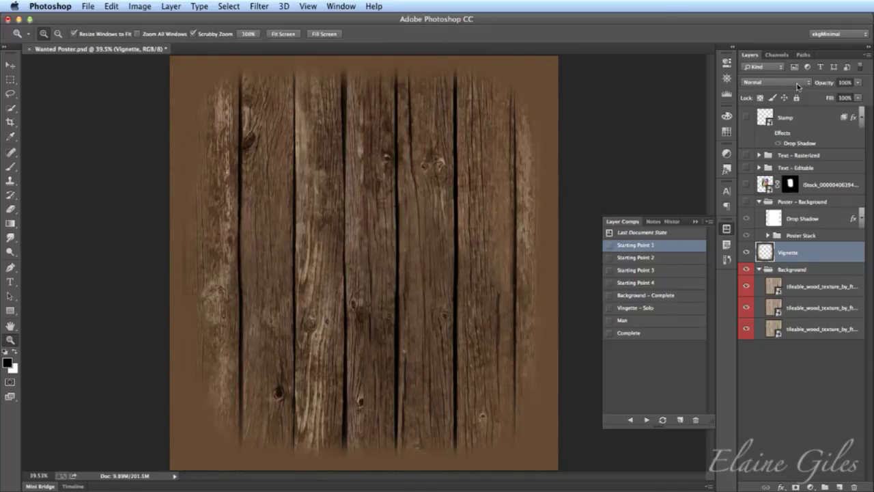
pyautogui.click(798, 83)
pyautogui.click(782, 112)
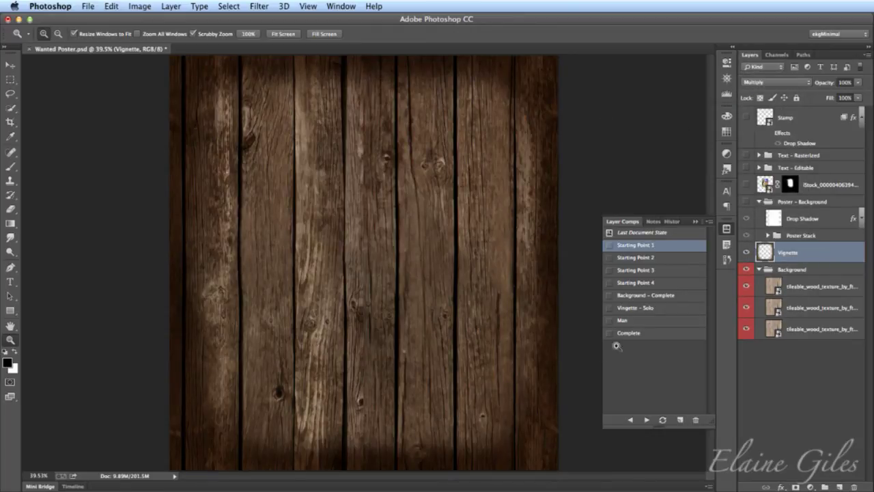
# - Show the Poster - Background group above the wood and select it, leaving its contents expanded
pyautogui.click(745, 202)
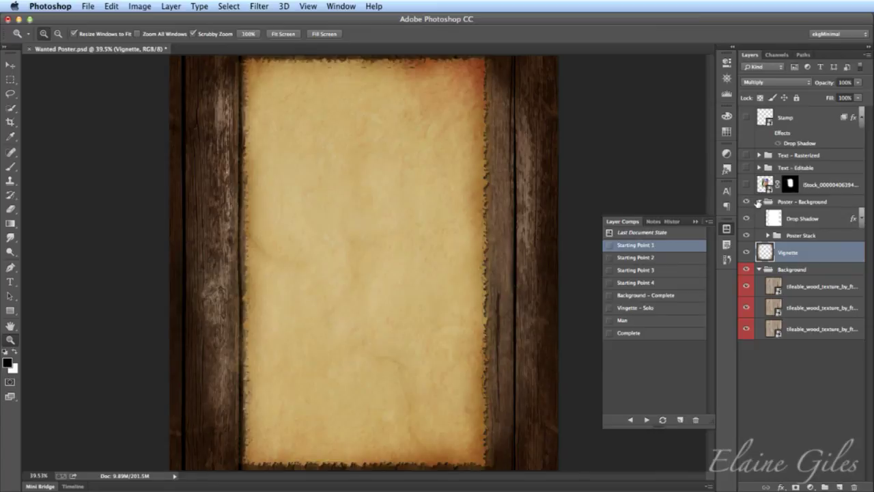
pyautogui.click(758, 202)
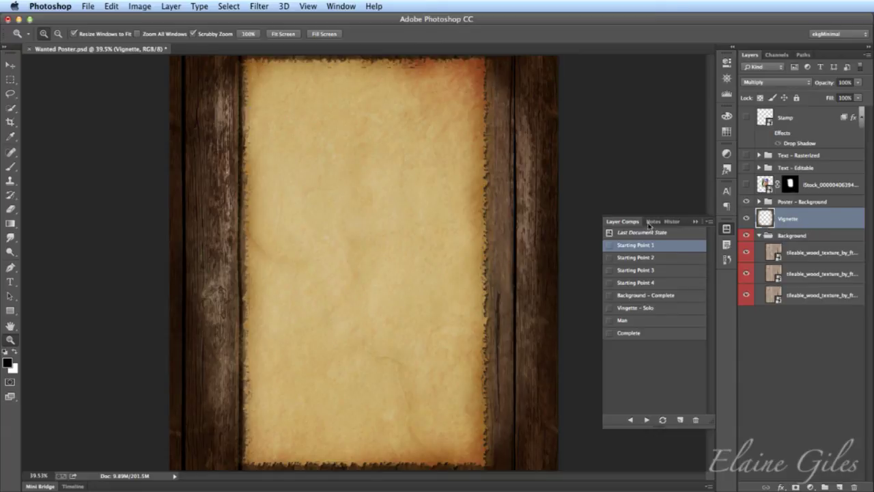
pyautogui.click(759, 201)
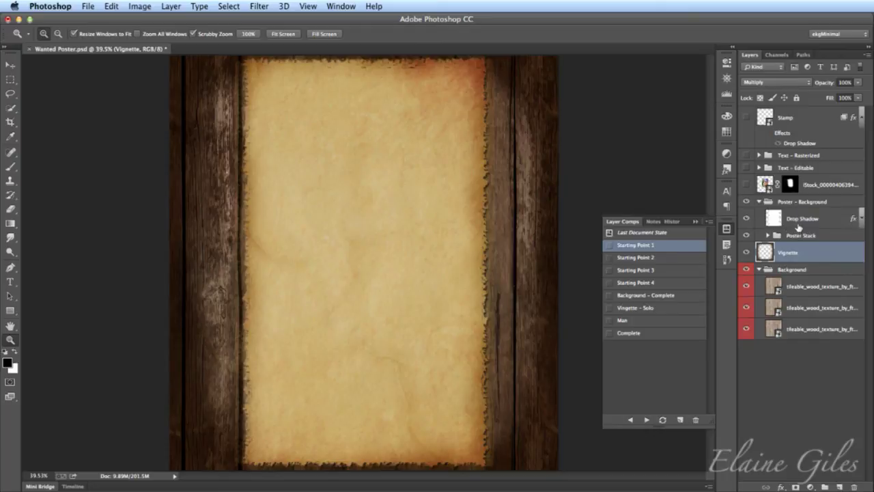
pyautogui.click(767, 202)
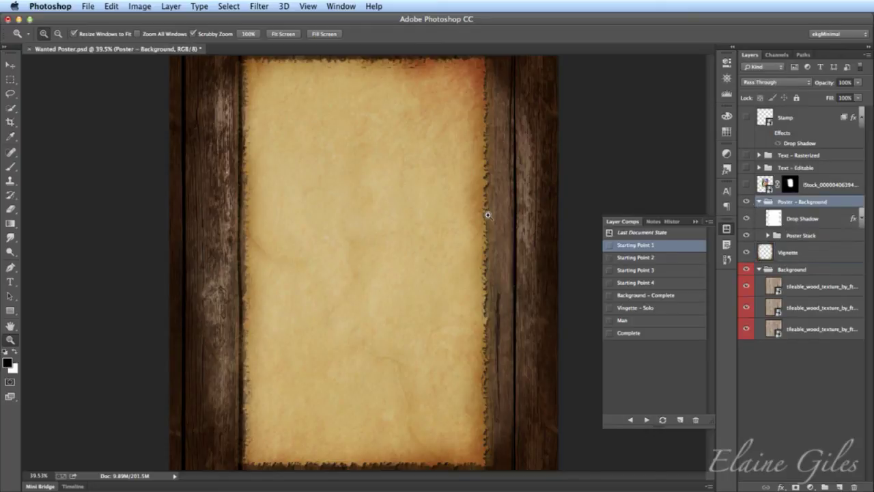
# - Show the man's photo layer with its mask disabled, set its blend mode to Normal, and re-enable the mask
pyautogui.keyDown('shift'); pyautogui.click(790, 183); pyautogui.keyUp('shift')
pyautogui.click(745, 185)
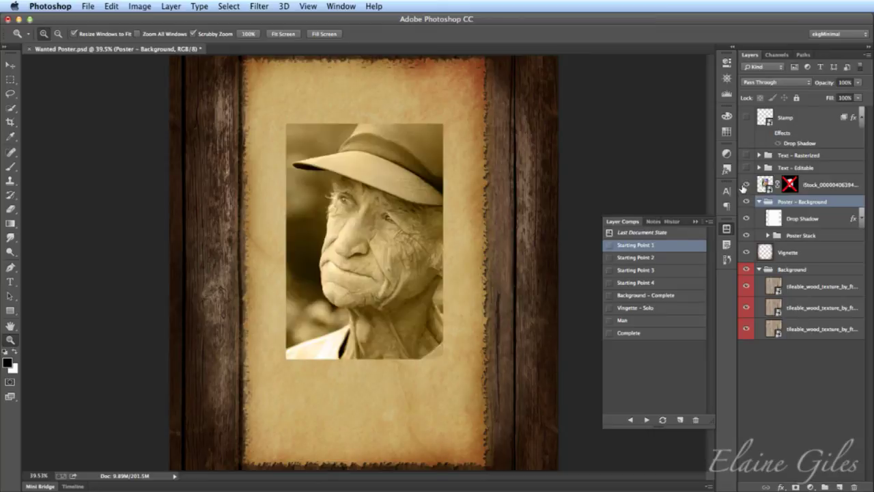
pyautogui.click(766, 181)
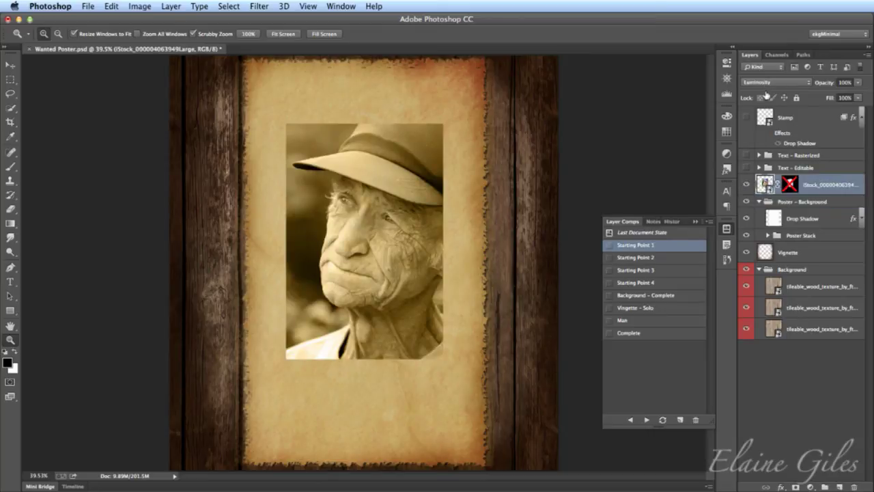
pyautogui.click(760, 81)
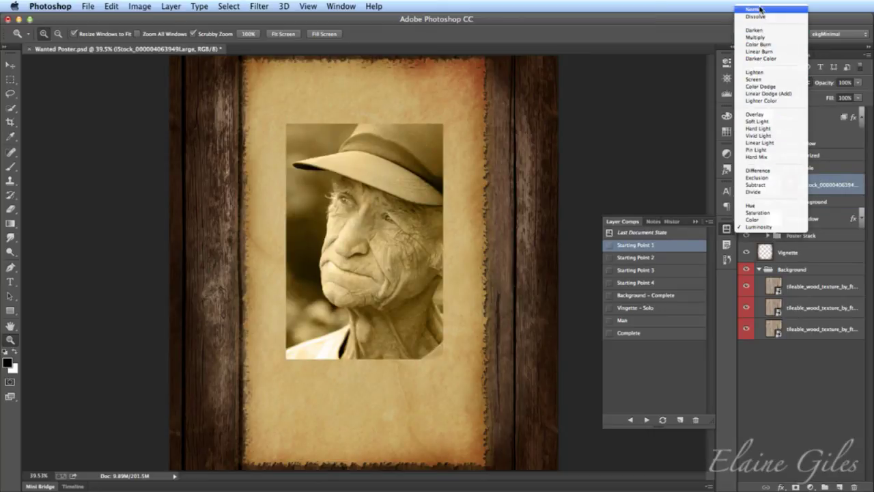
pyautogui.click(758, 10)
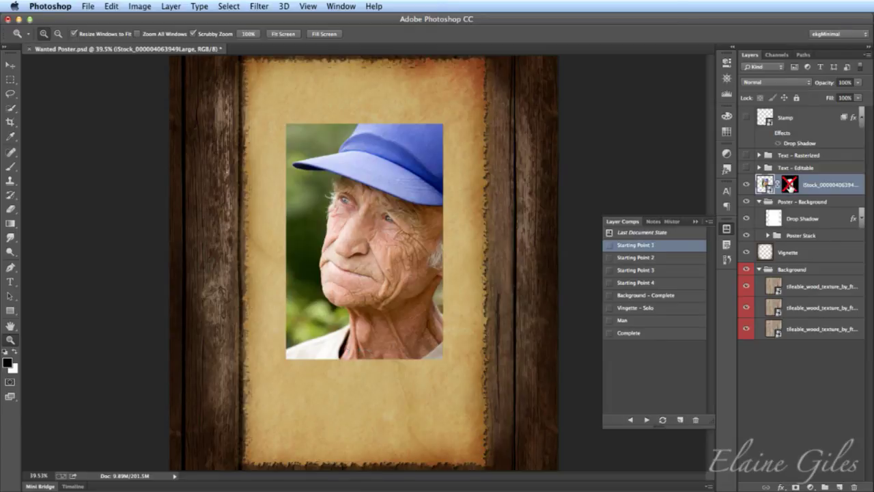
pyautogui.click(790, 187)
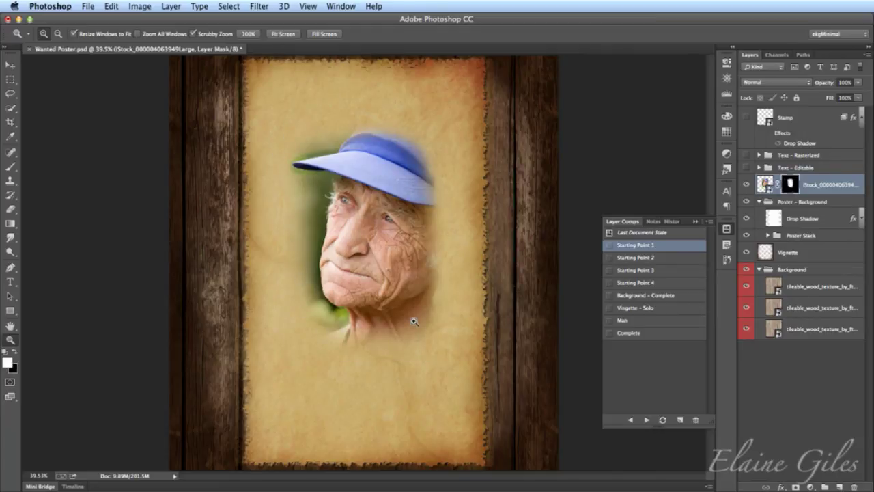
# - Try the Darken, Multiply and Lighten blend modes on the masked photo of the man
pyautogui.click(764, 183)
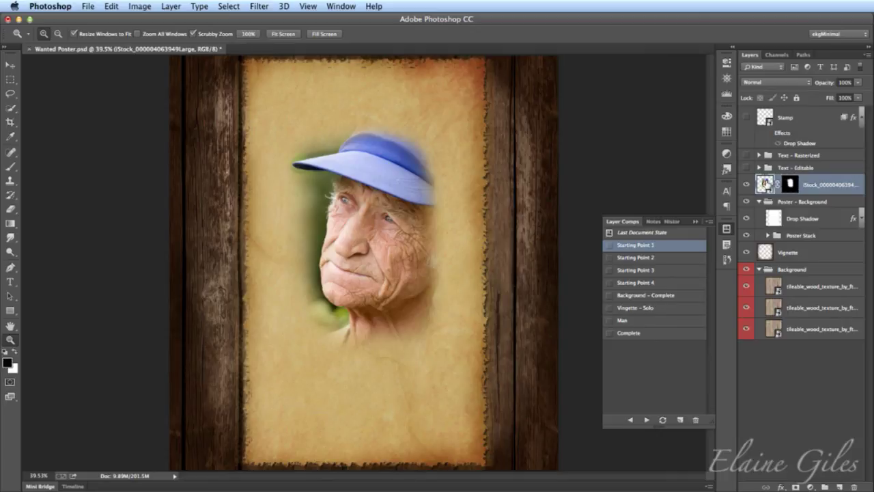
pyautogui.click(766, 83)
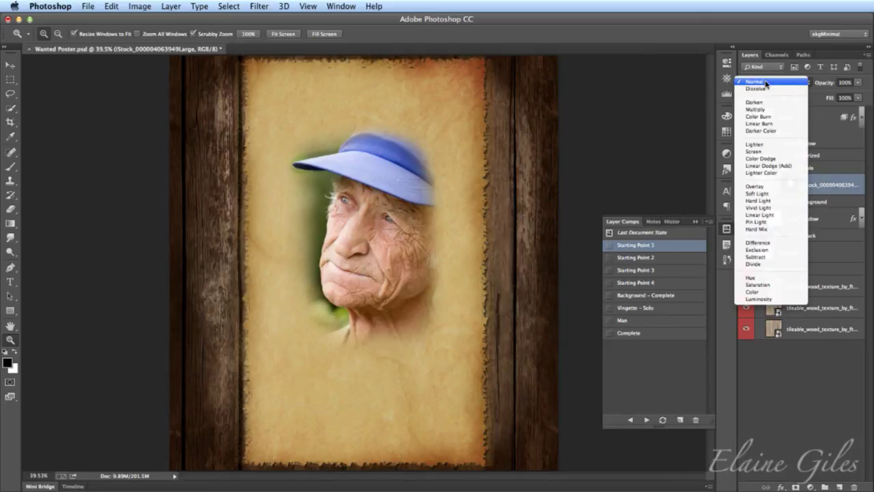
pyautogui.click(755, 102)
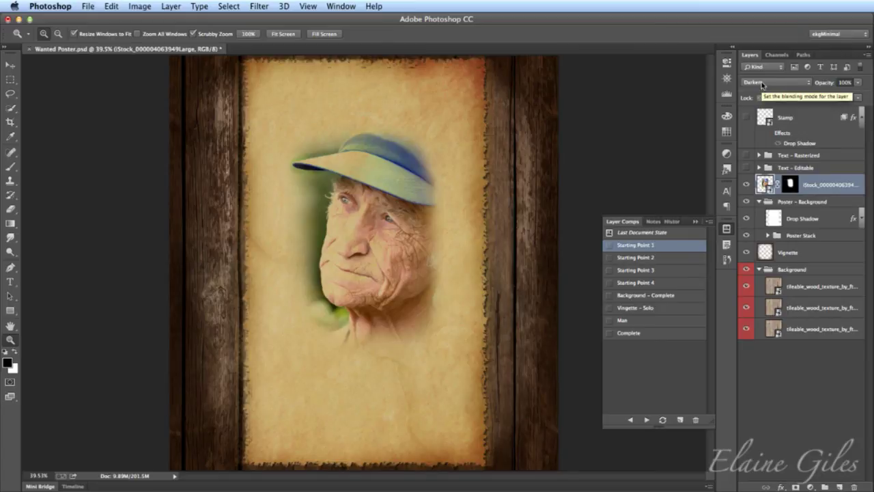
pyautogui.click(761, 83)
pyautogui.click(760, 91)
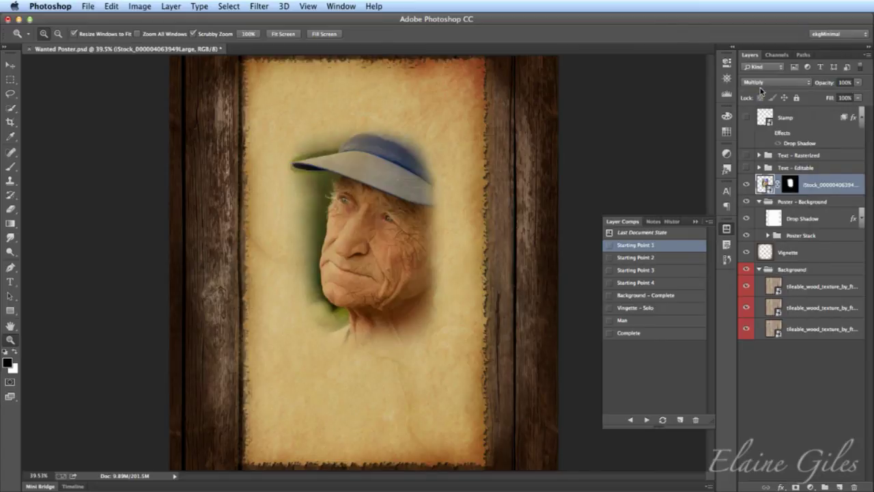
pyautogui.click(761, 86)
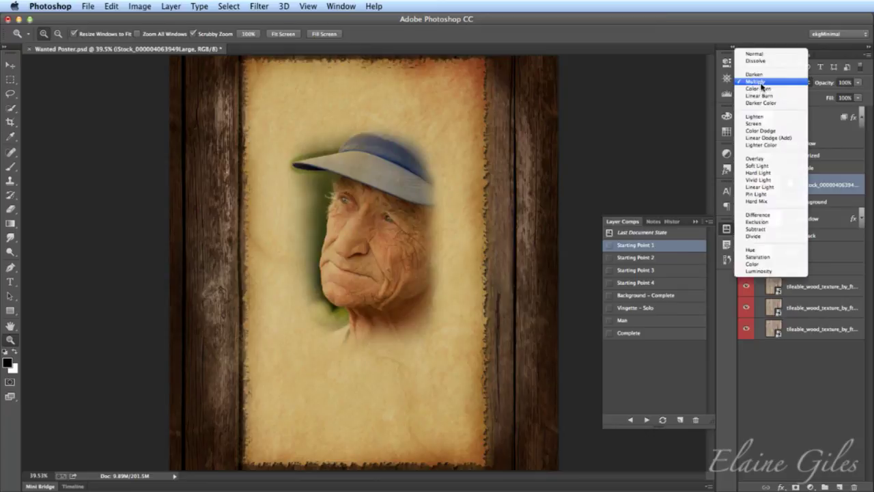
pyautogui.click(761, 117)
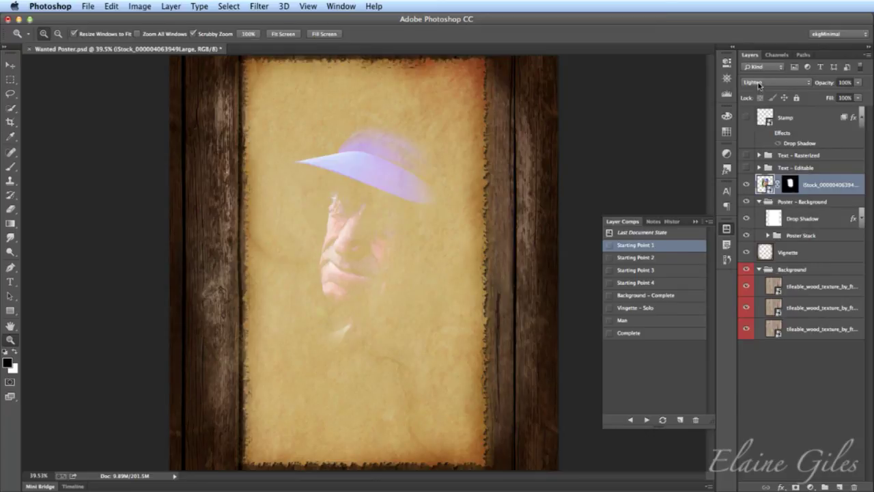
# - Try the Screen and Overlay blend modes on the man's photo, then set it to Luminosity
pyautogui.click(760, 83)
pyautogui.click(762, 88)
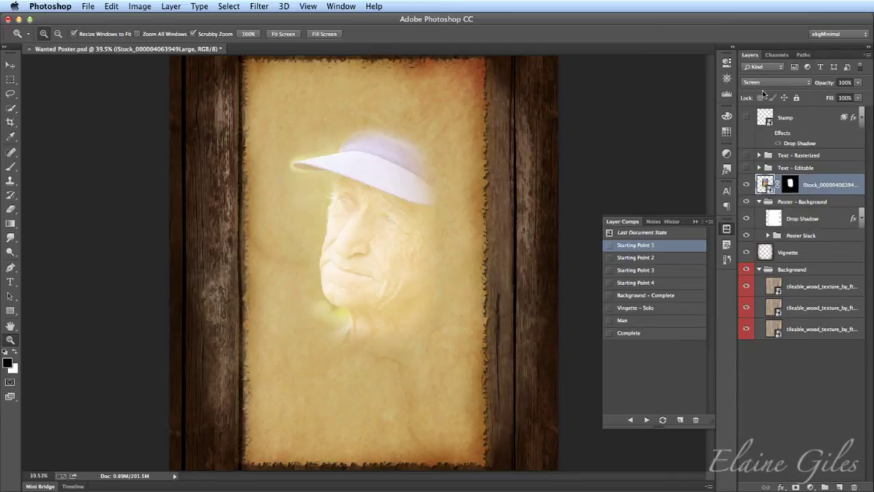
pyautogui.click(763, 83)
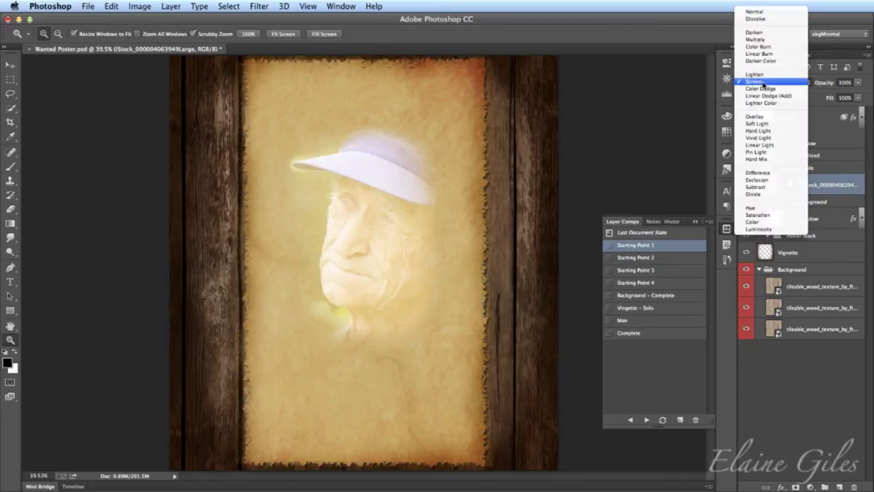
pyautogui.click(763, 117)
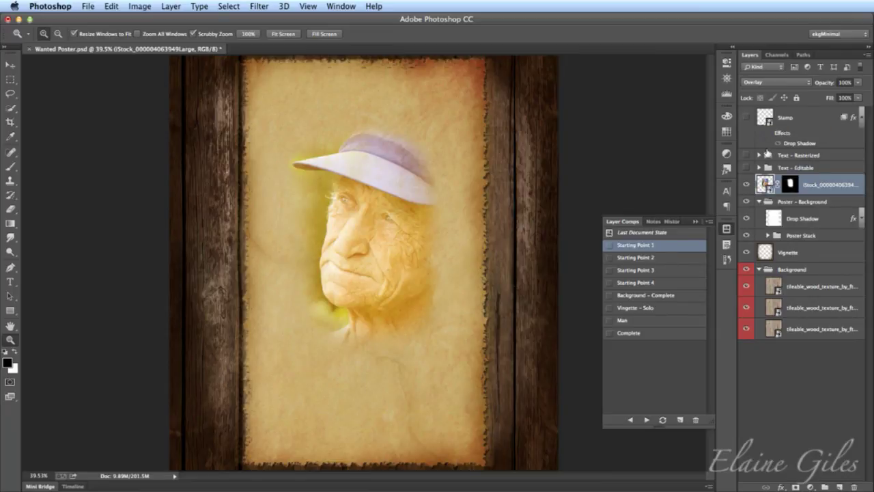
pyautogui.click(772, 82)
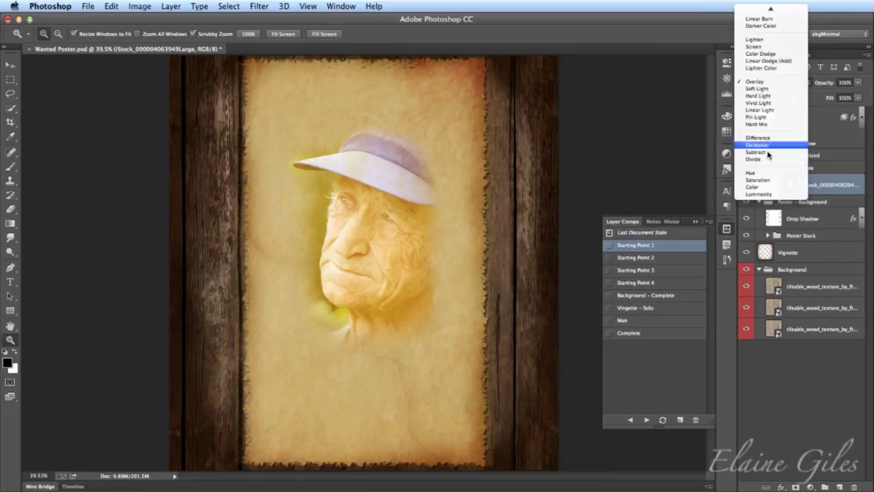
pyautogui.click(763, 193)
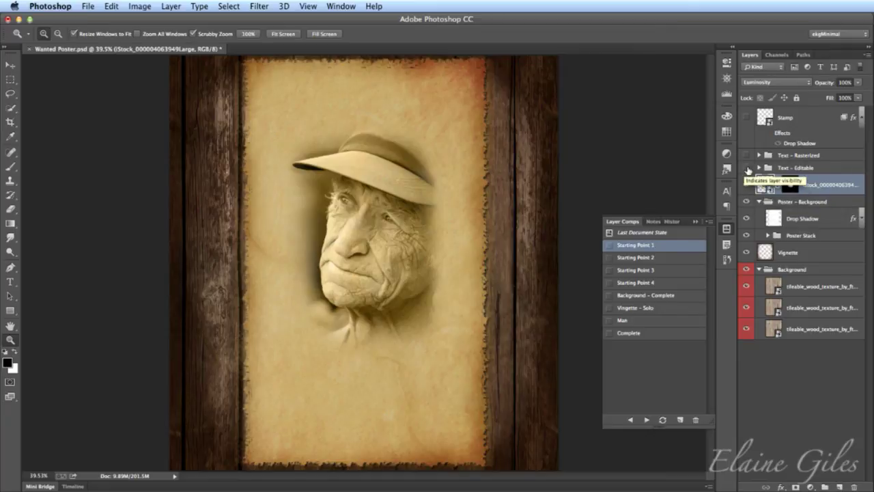
# - Show the Stamp layer and set its blend mode to Dissolve, checking the stamp's texture at 200%
pyautogui.click(794, 117)
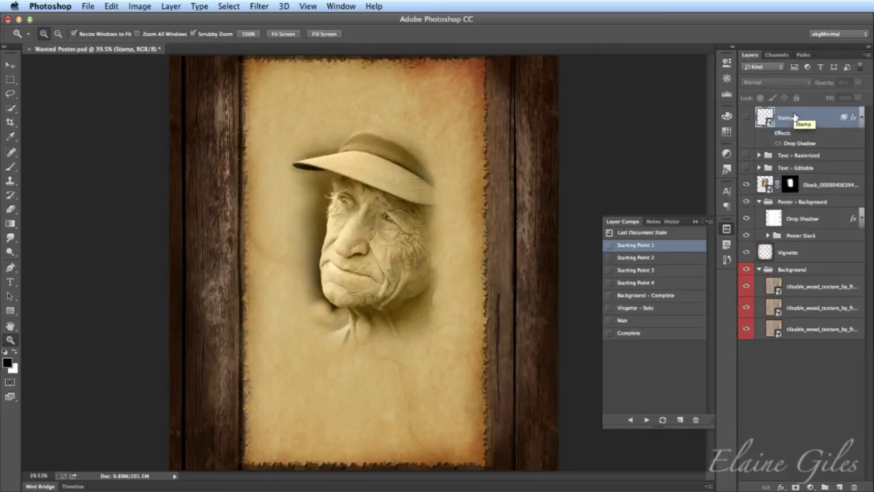
pyautogui.click(747, 118)
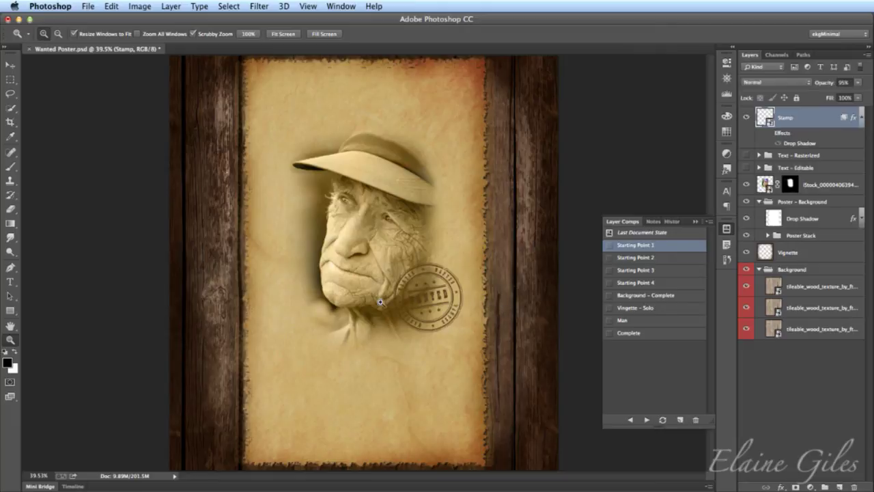
pyautogui.click(428, 295)
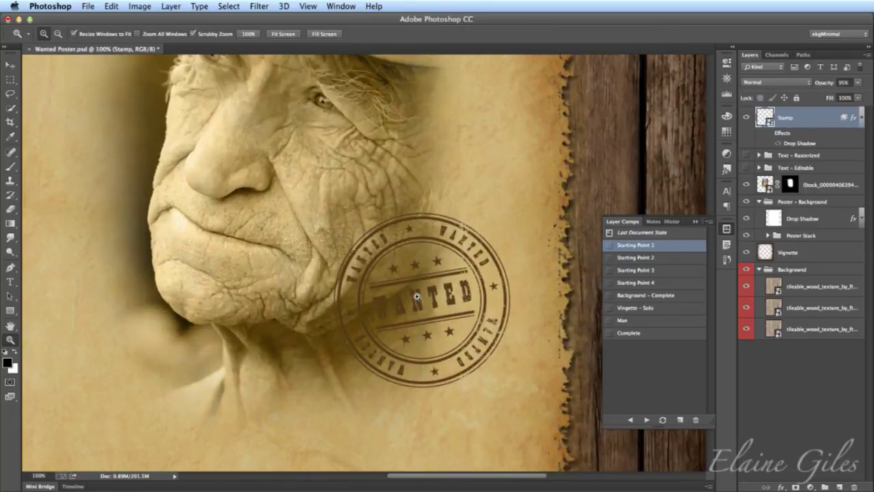
pyautogui.click(417, 296)
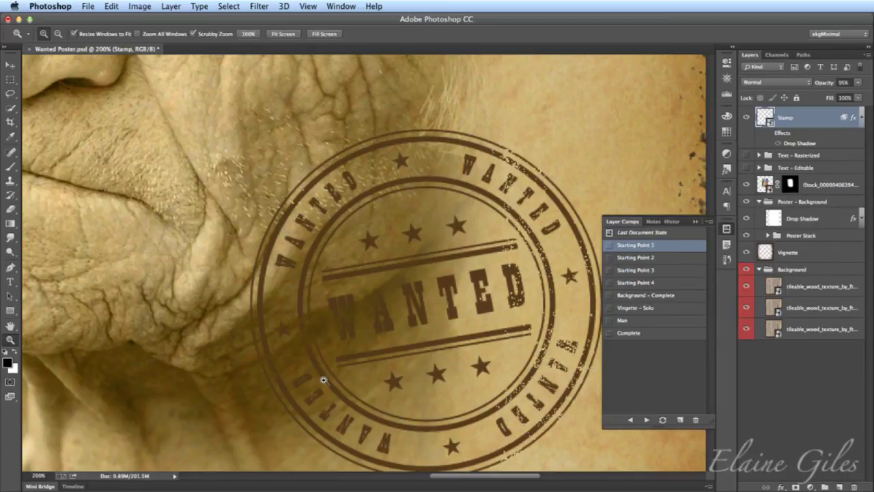
pyautogui.click(807, 82)
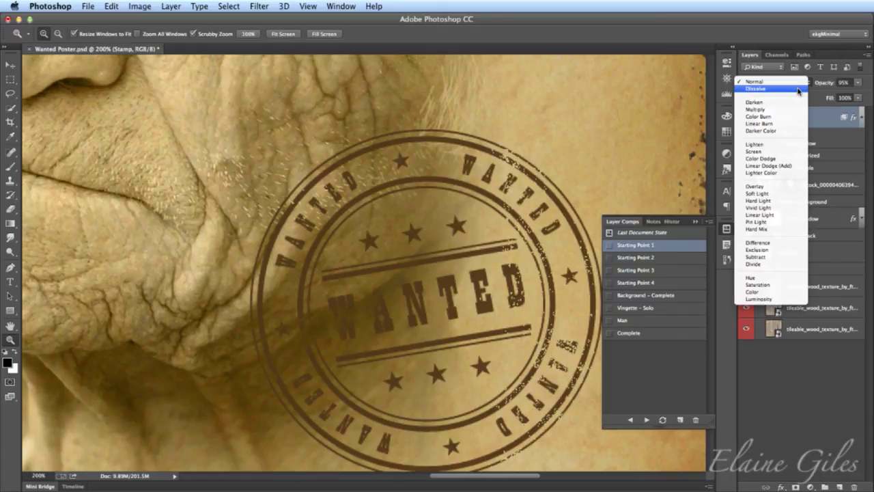
pyautogui.click(798, 90)
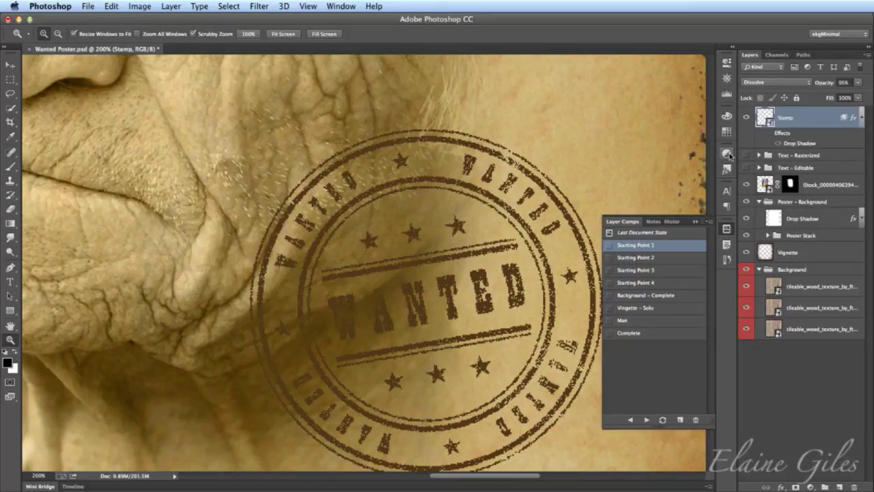
pyautogui.press('super+0')
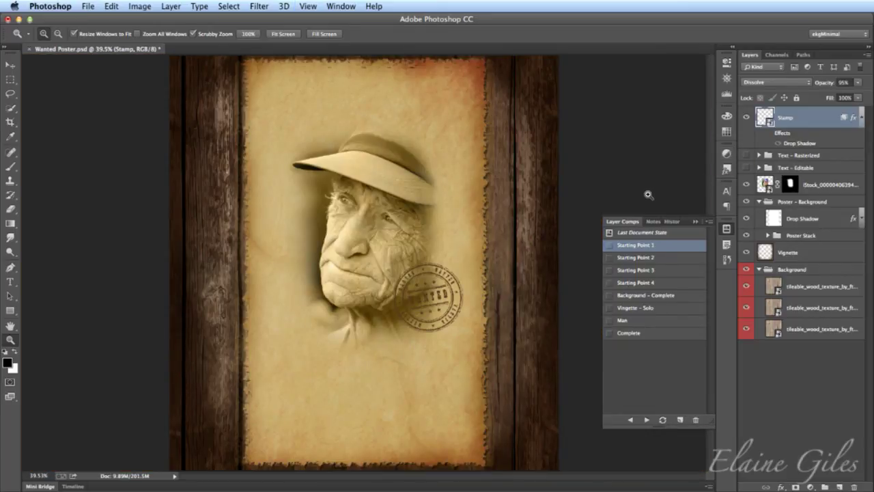
# - Show the Text - Editable group to complete the poster and select the Vignette layer
pyautogui.click(746, 168)
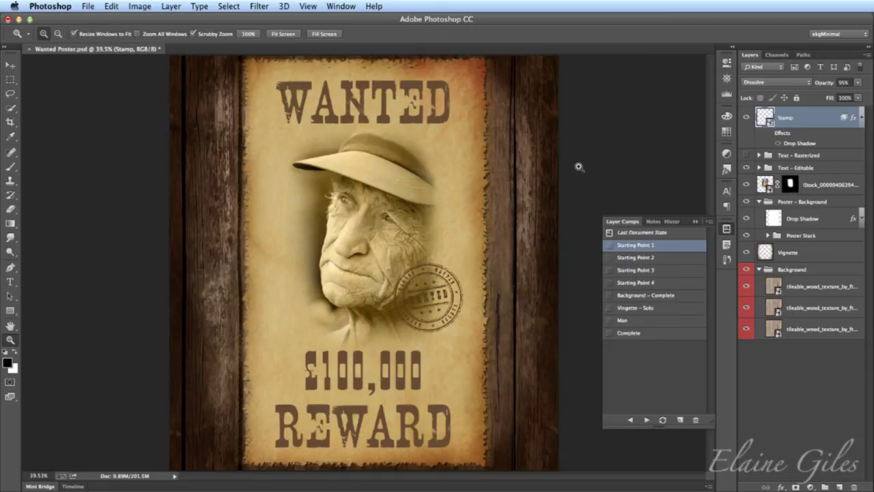
pyautogui.click(806, 253)
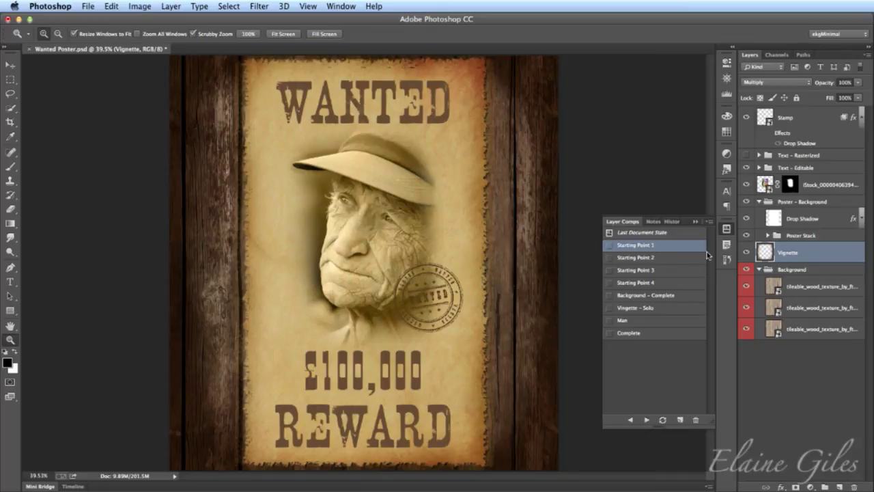
pyautogui.press('alt')
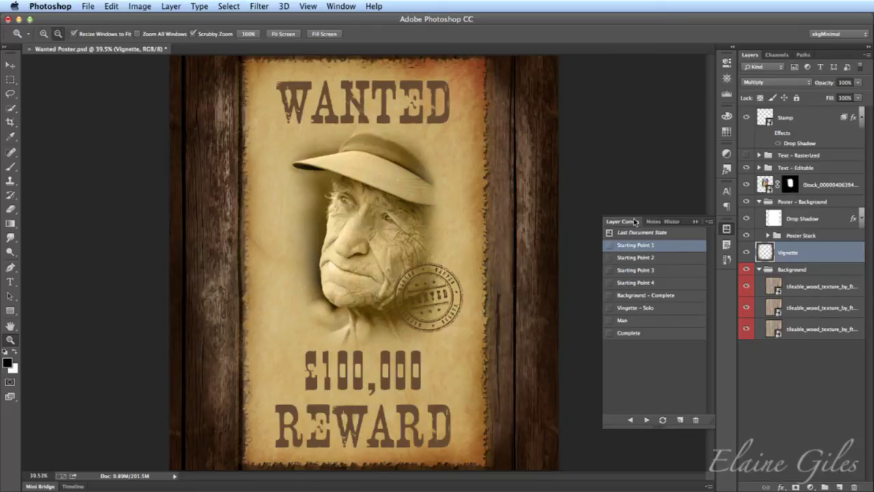
pyautogui.press('super+Tab')
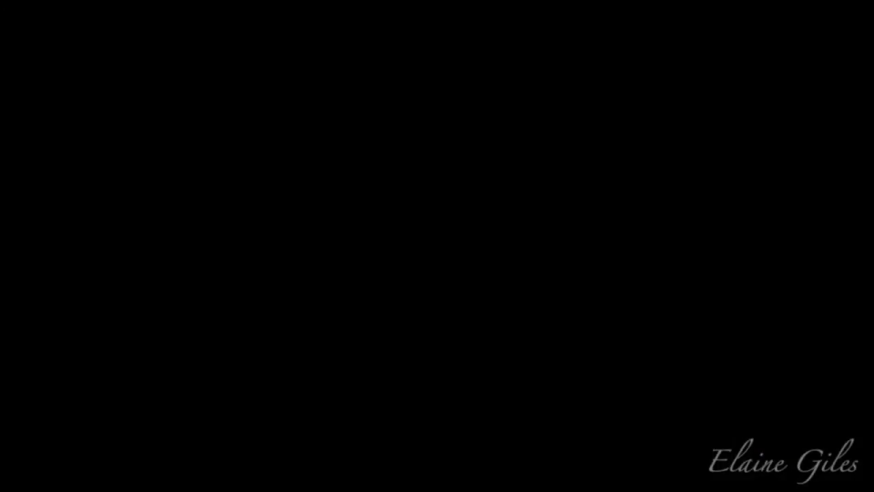